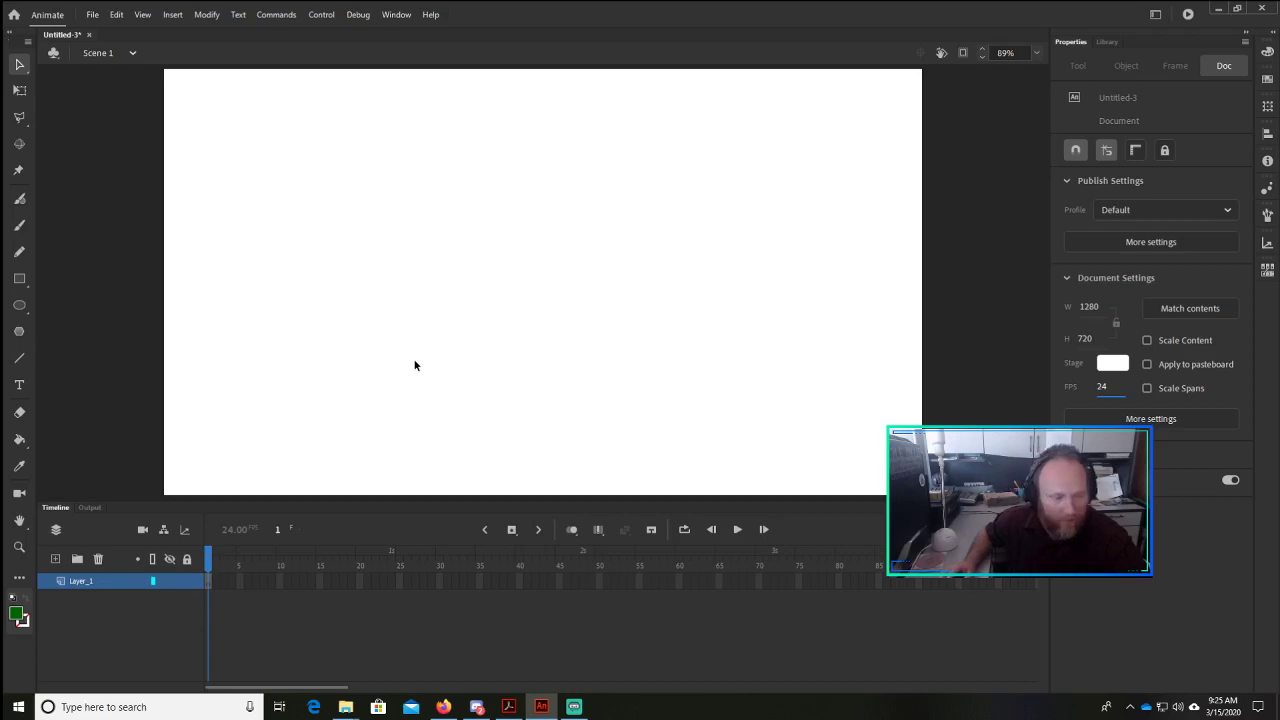
Step: Select the Rectangle tool with a green fill and no stroke
{"action": "left_click", "coordinate": [19, 279]}
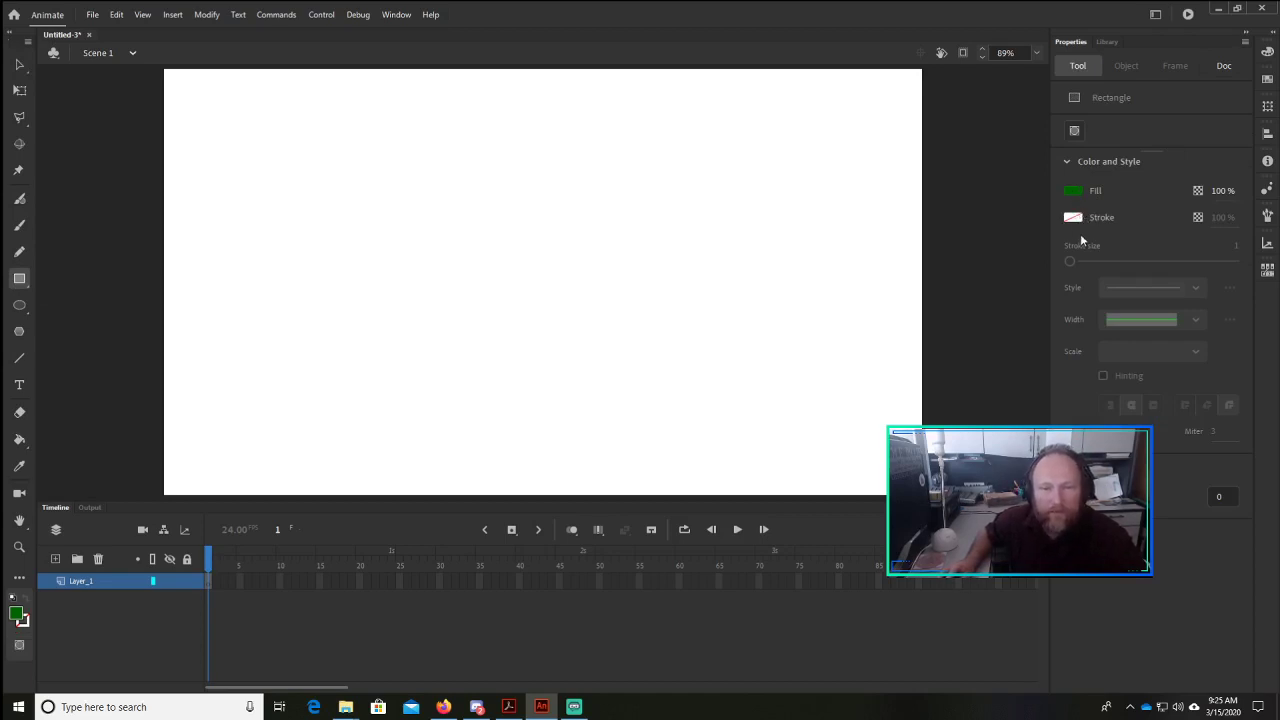
Step: Draw a solid green, outline-free rectangle near the stage centre with the plain Rectangle Tool
{"action": "left_click", "coordinate": [18, 308]}
{"action": "left_click", "coordinate": [20, 280]}
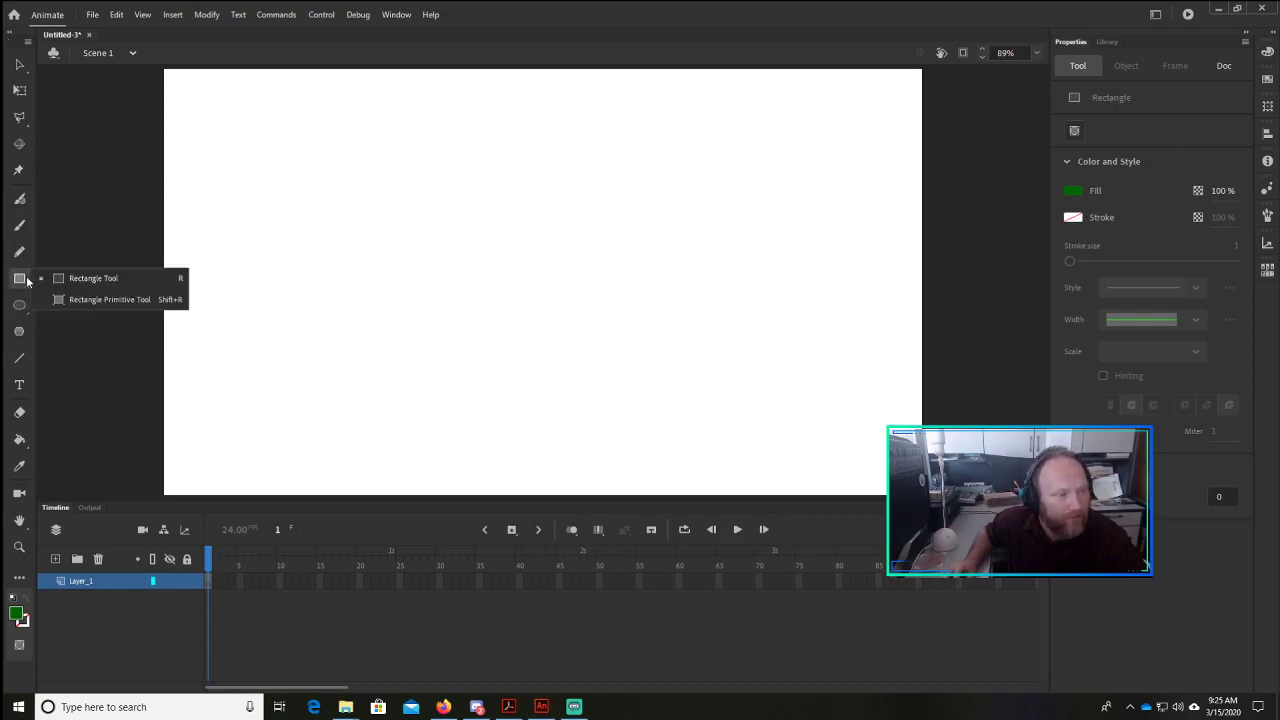
{"action": "left_click", "coordinate": [72, 278]}
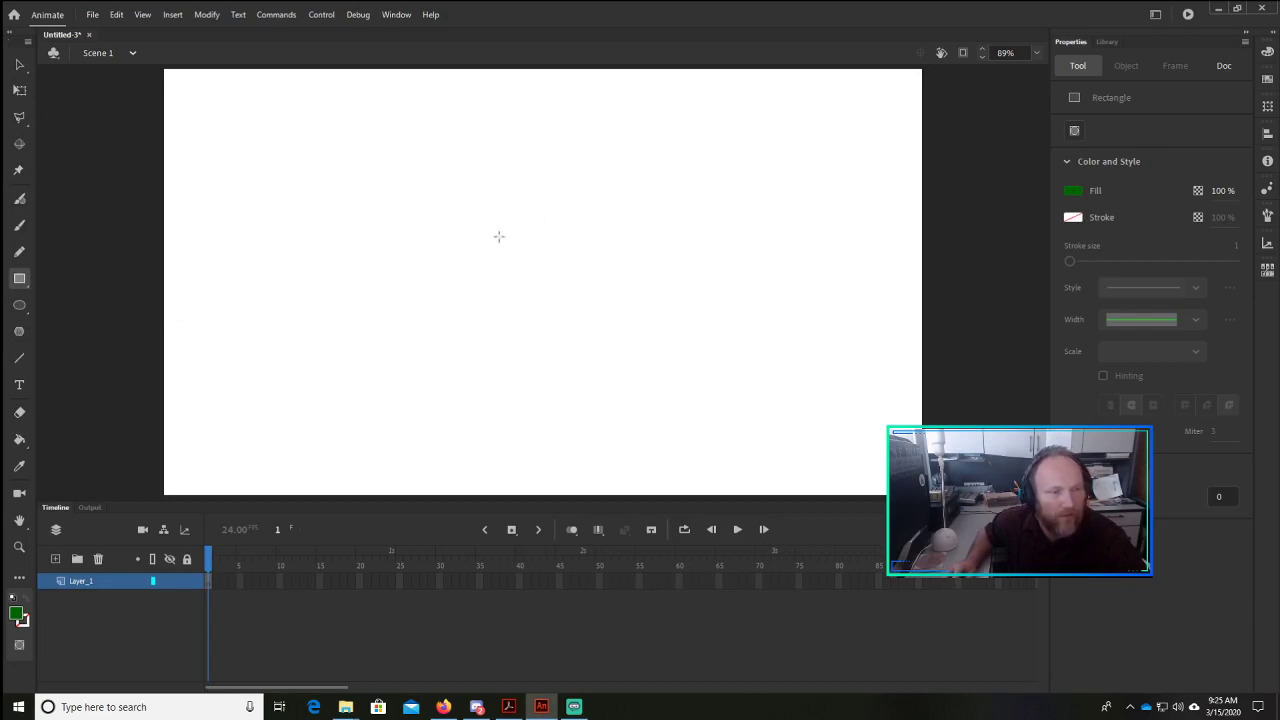
{"action": "left_click_drag", "start_coordinate": [443, 175], "coordinate": [684, 372]}
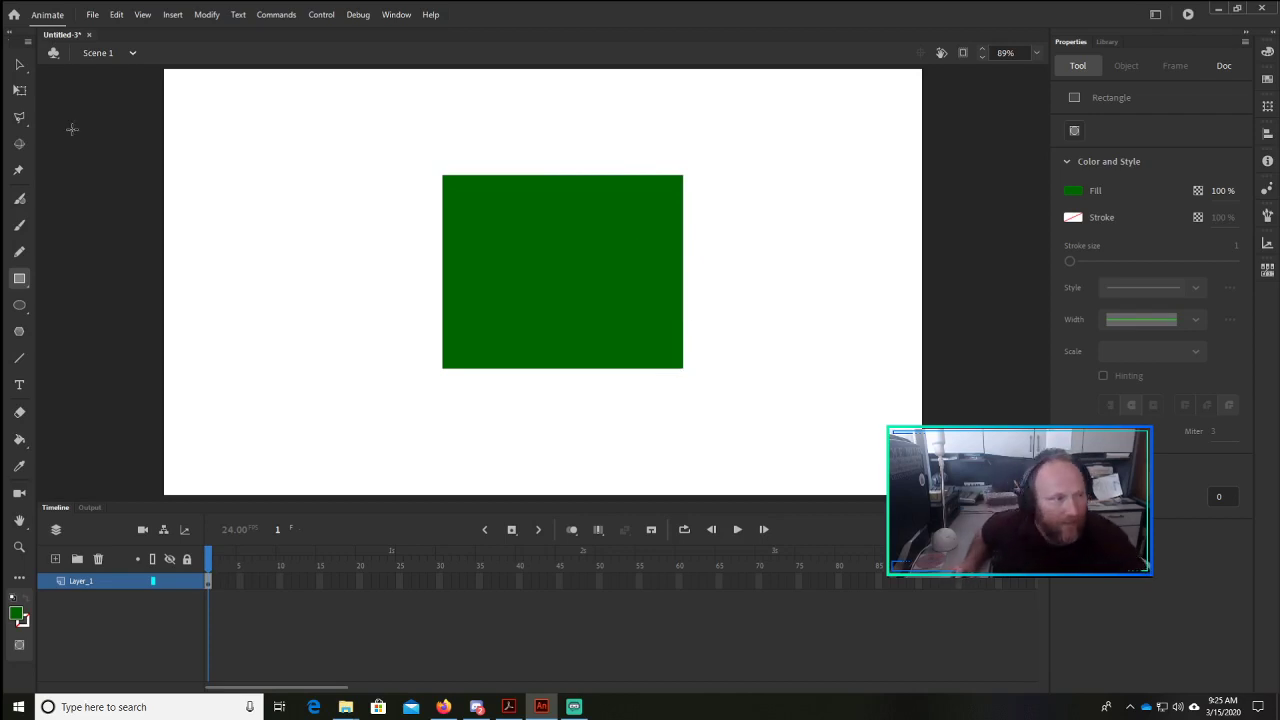
{"action": "left_click", "coordinate": [18, 65]}
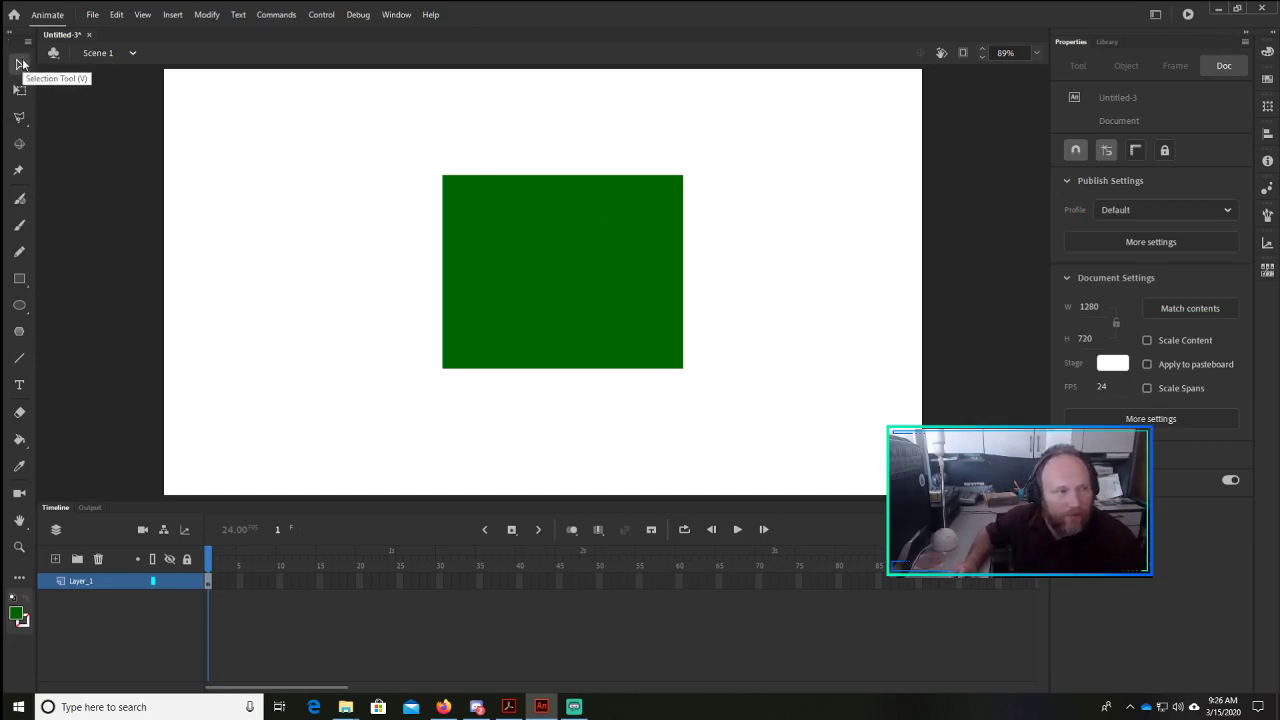
Step: Insert a keyframe at frame 24 on Layer_1 and select the rectangle there
{"action": "left_click", "coordinate": [562, 236]}
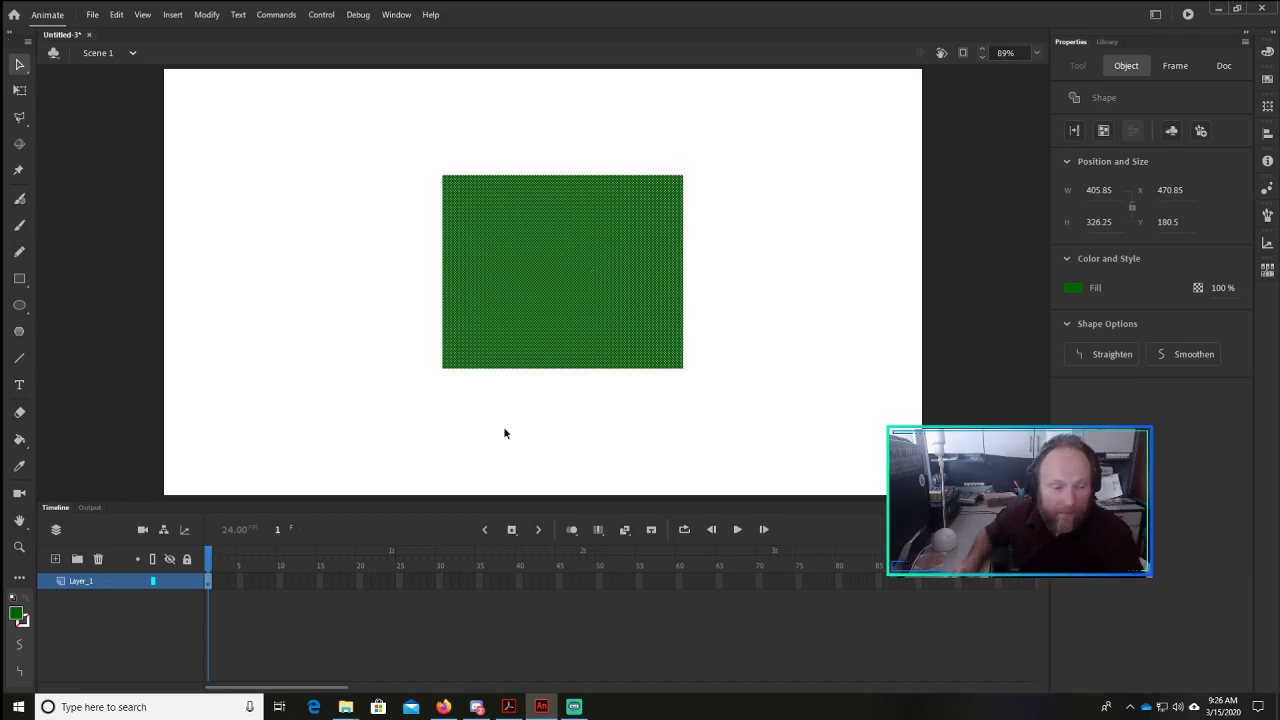
{"action": "left_click", "coordinate": [391, 580]}
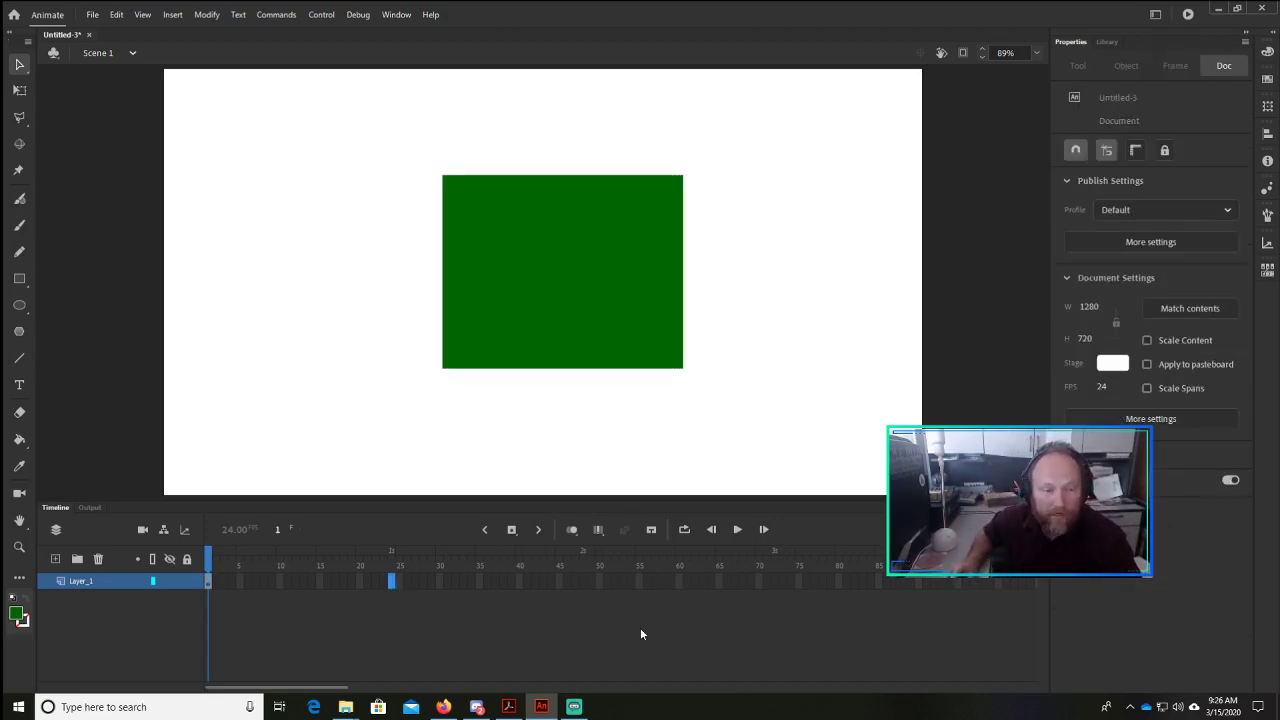
{"action": "right_click", "coordinate": [391, 583]}
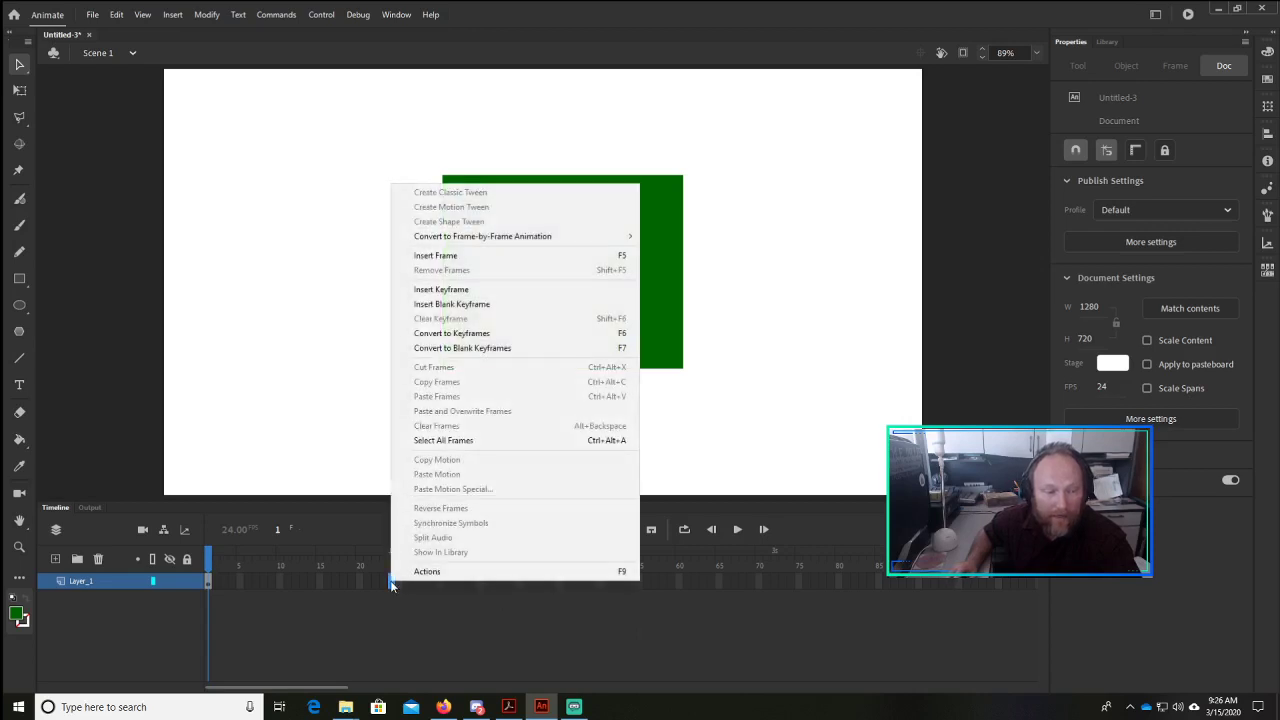
{"action": "left_click", "coordinate": [466, 289]}
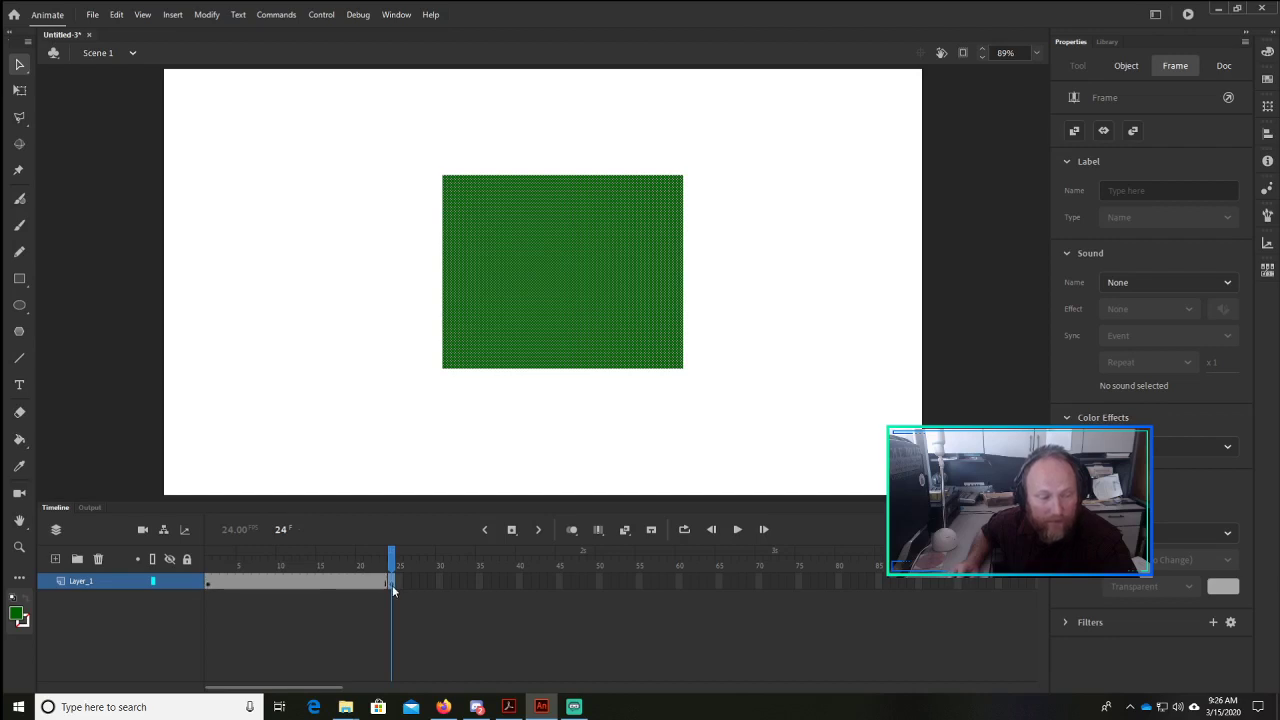
{"action": "left_click", "coordinate": [622, 294]}
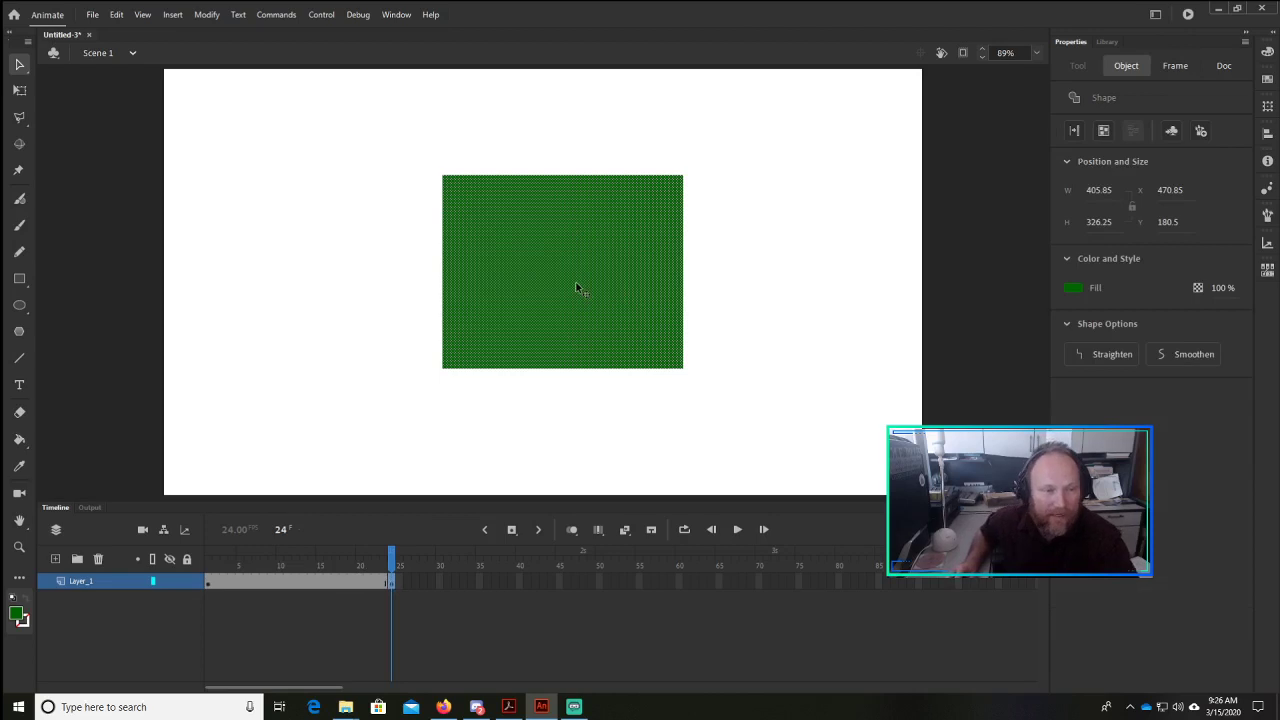
Step: Bend the frame-24 rectangle's edges into bulging sides and pinched top and bottom, then compare with frame 1
{"action": "left_click", "coordinate": [705, 260]}
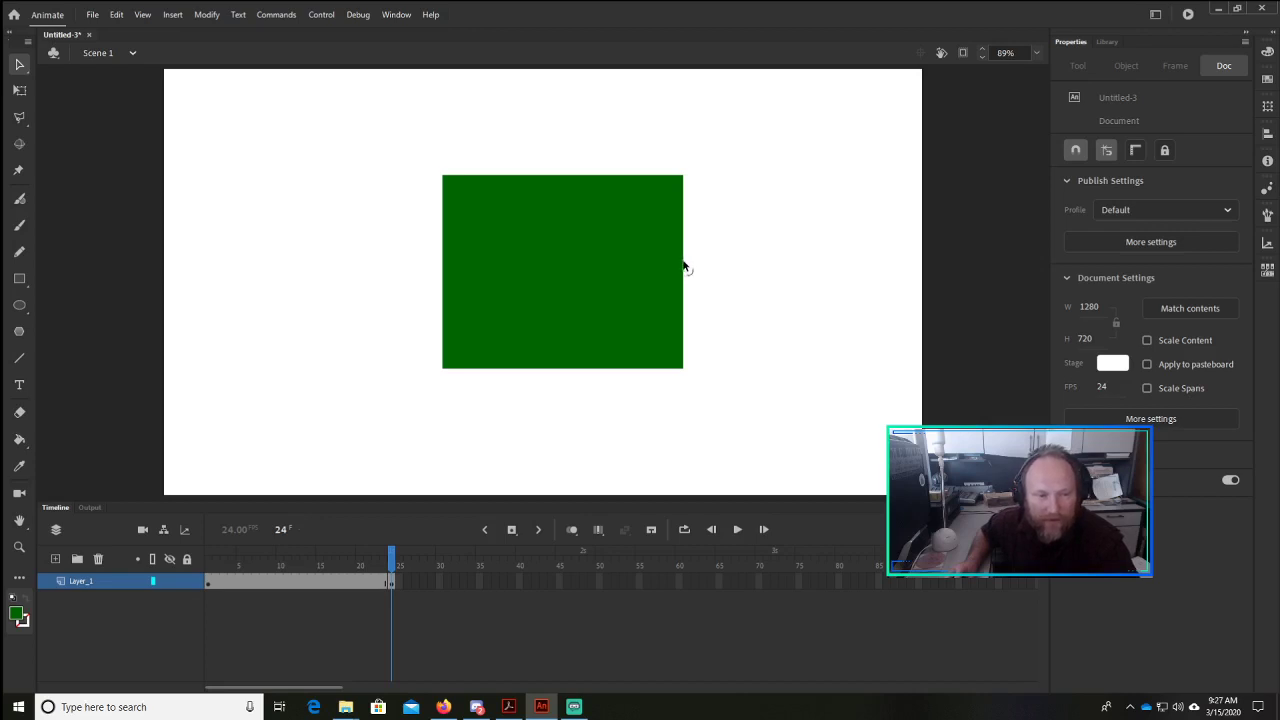
{"action": "left_click_drag", "start_coordinate": [684, 267], "coordinate": [745, 258]}
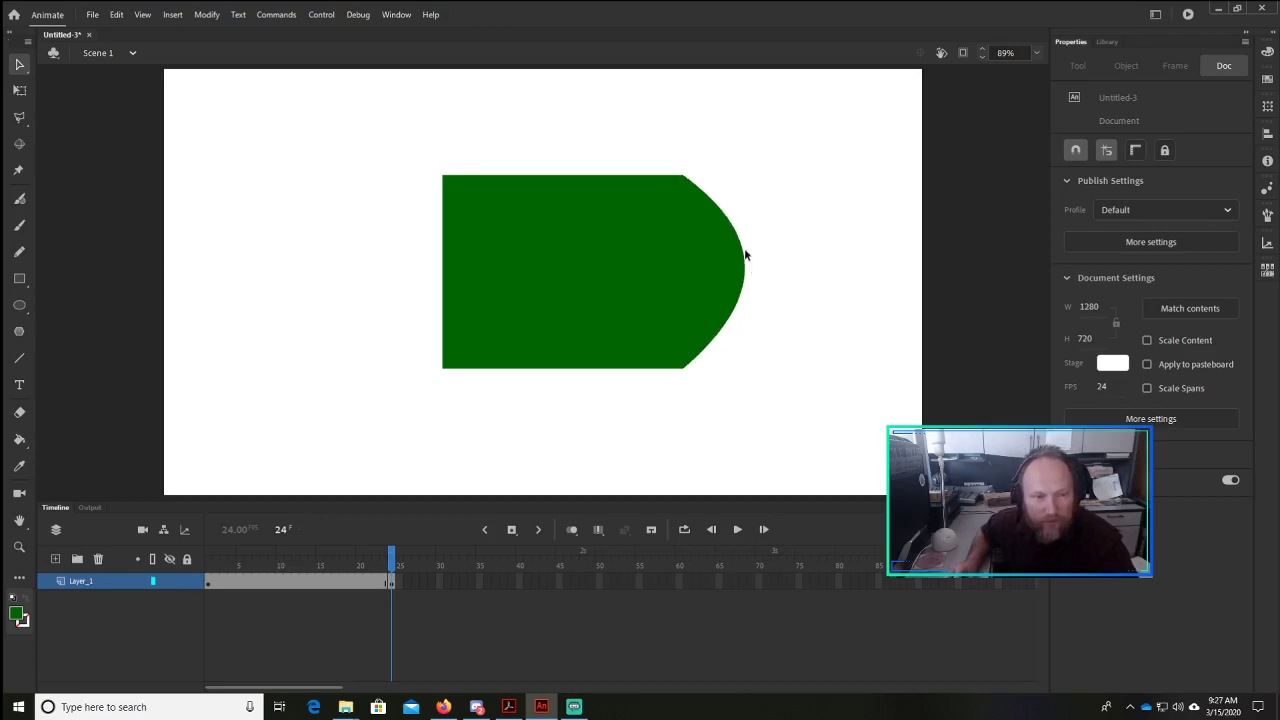
{"action": "left_click_drag", "start_coordinate": [570, 180], "coordinate": [575, 220]}
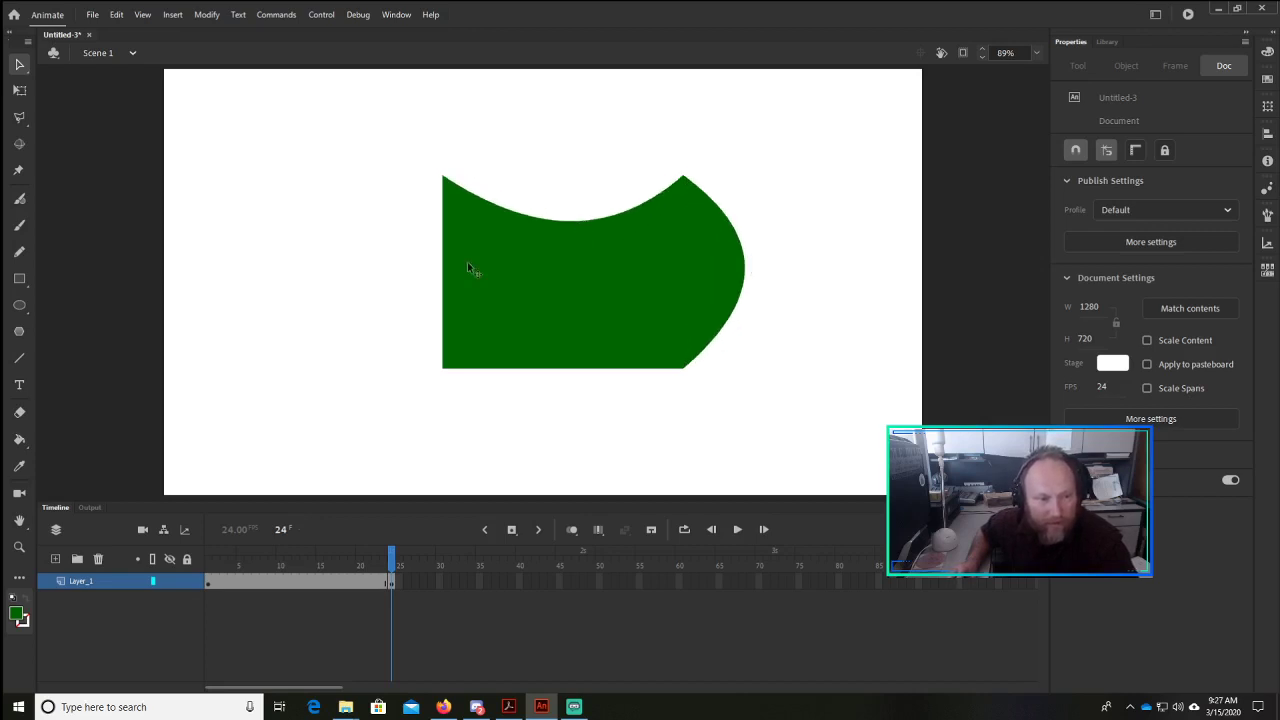
{"action": "left_click_drag", "start_coordinate": [445, 284], "coordinate": [363, 279]}
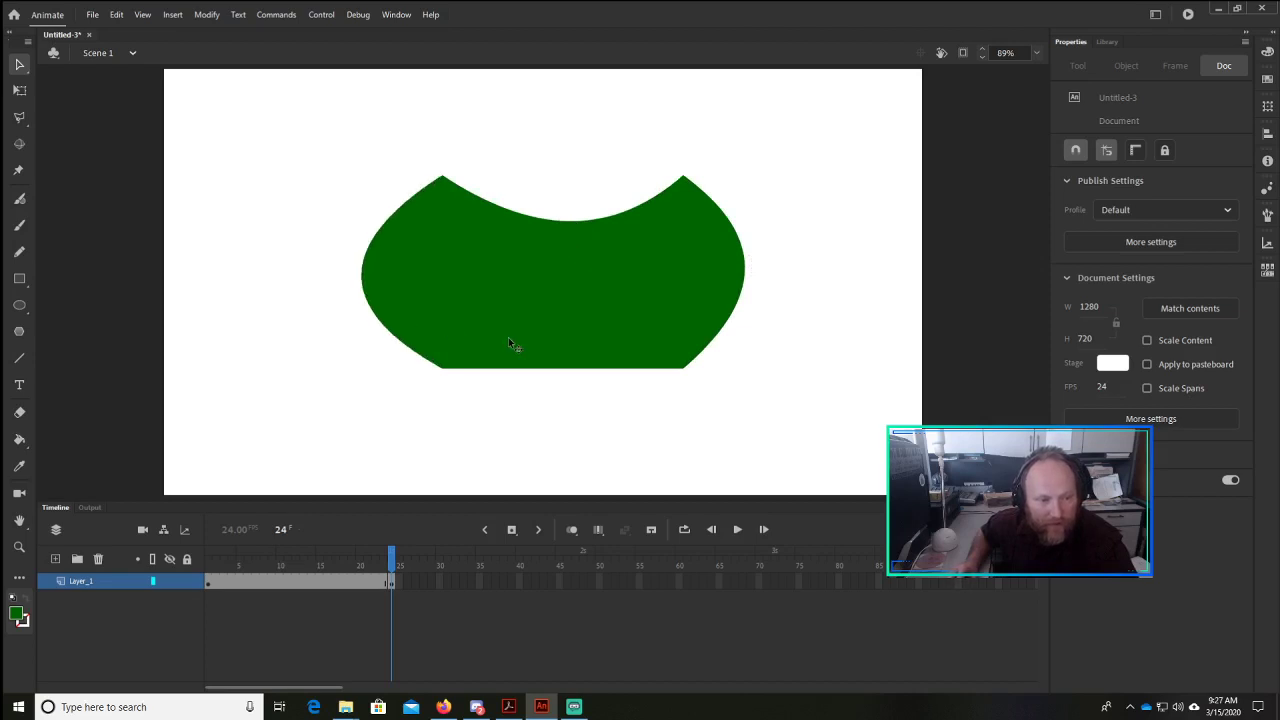
{"action": "left_click_drag", "start_coordinate": [543, 369], "coordinate": [548, 309]}
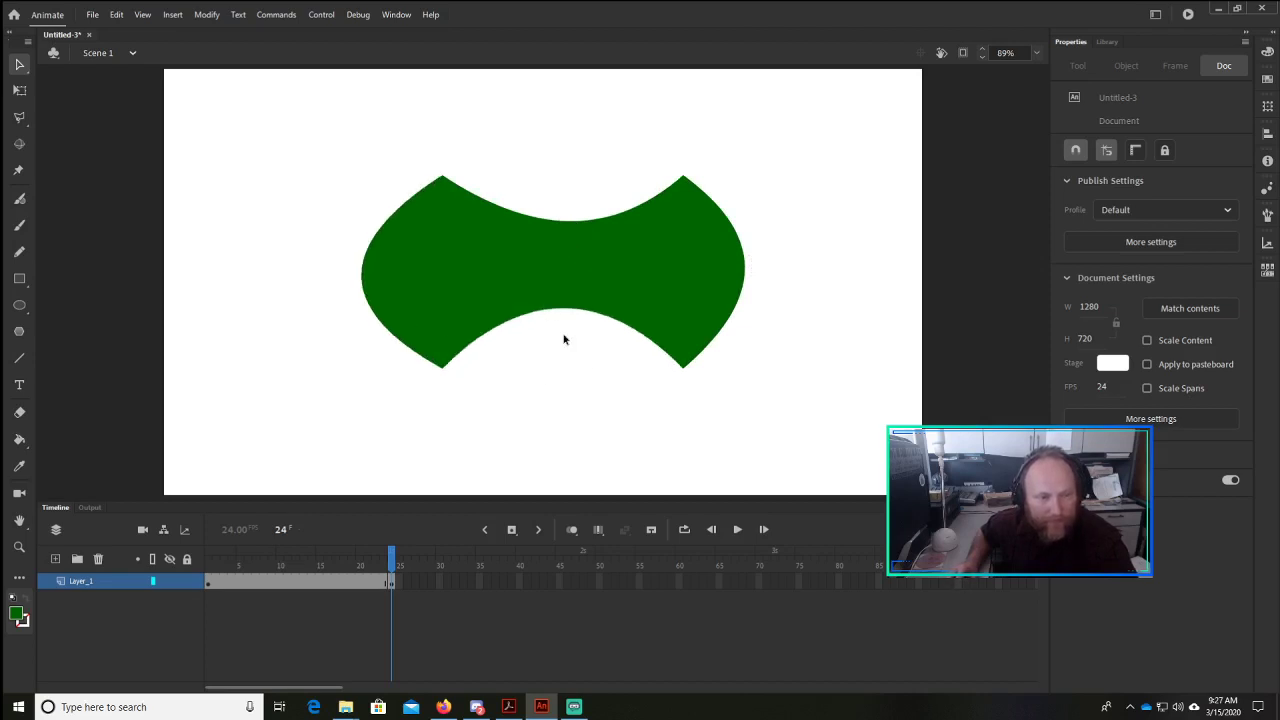
{"action": "left_click", "coordinate": [207, 552]}
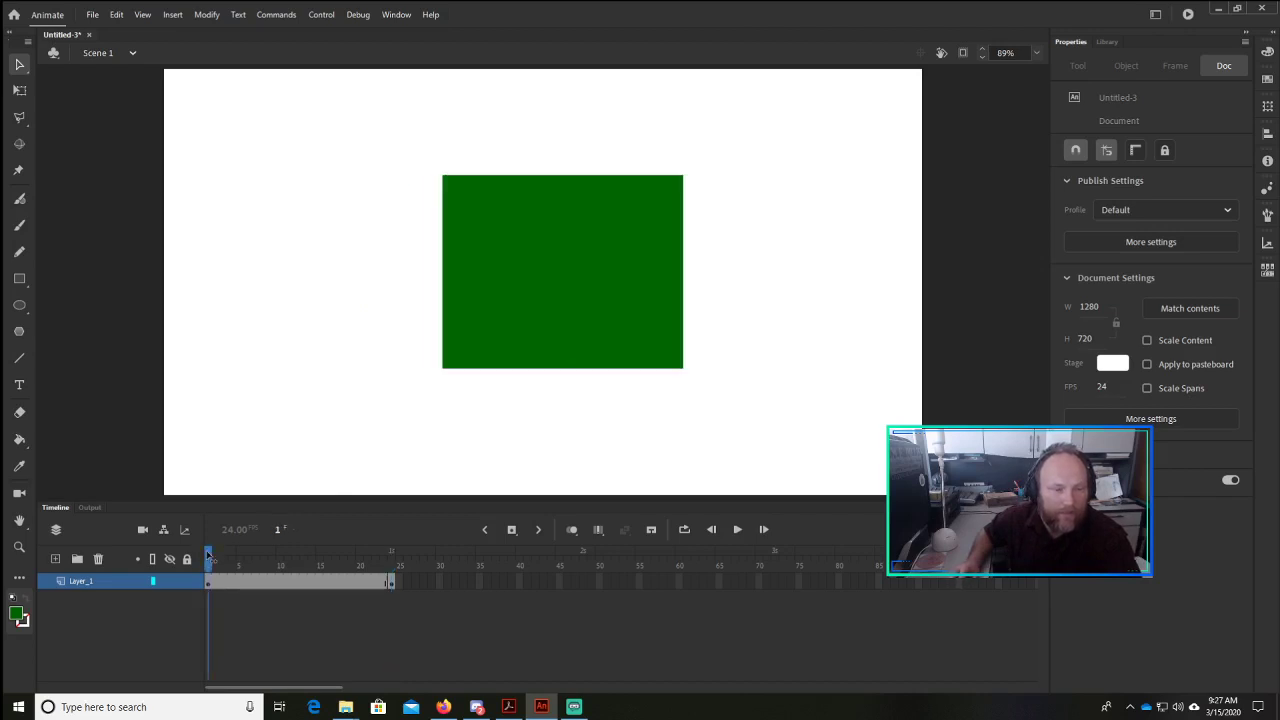
{"action": "left_click", "coordinate": [391, 551]}
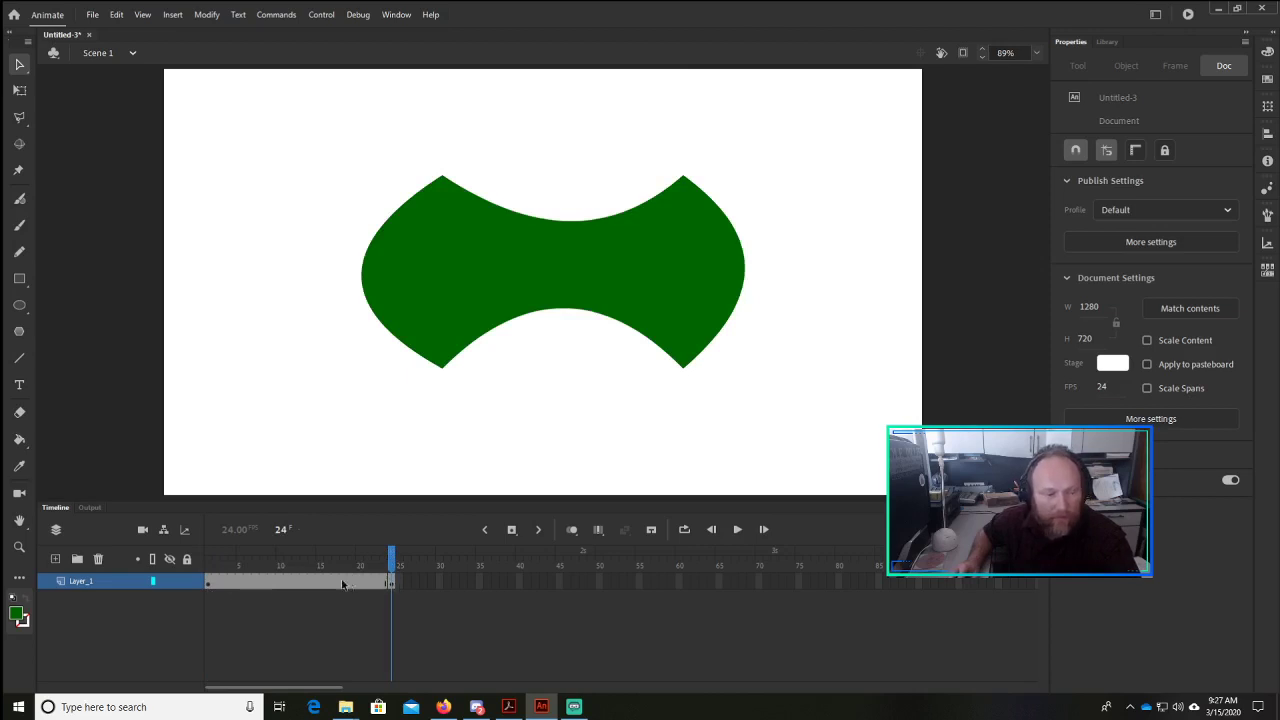
Step: Create a shape tween across frames 1–24 and scrub the playhead to preview the morph
{"action": "left_click", "coordinate": [294, 591]}
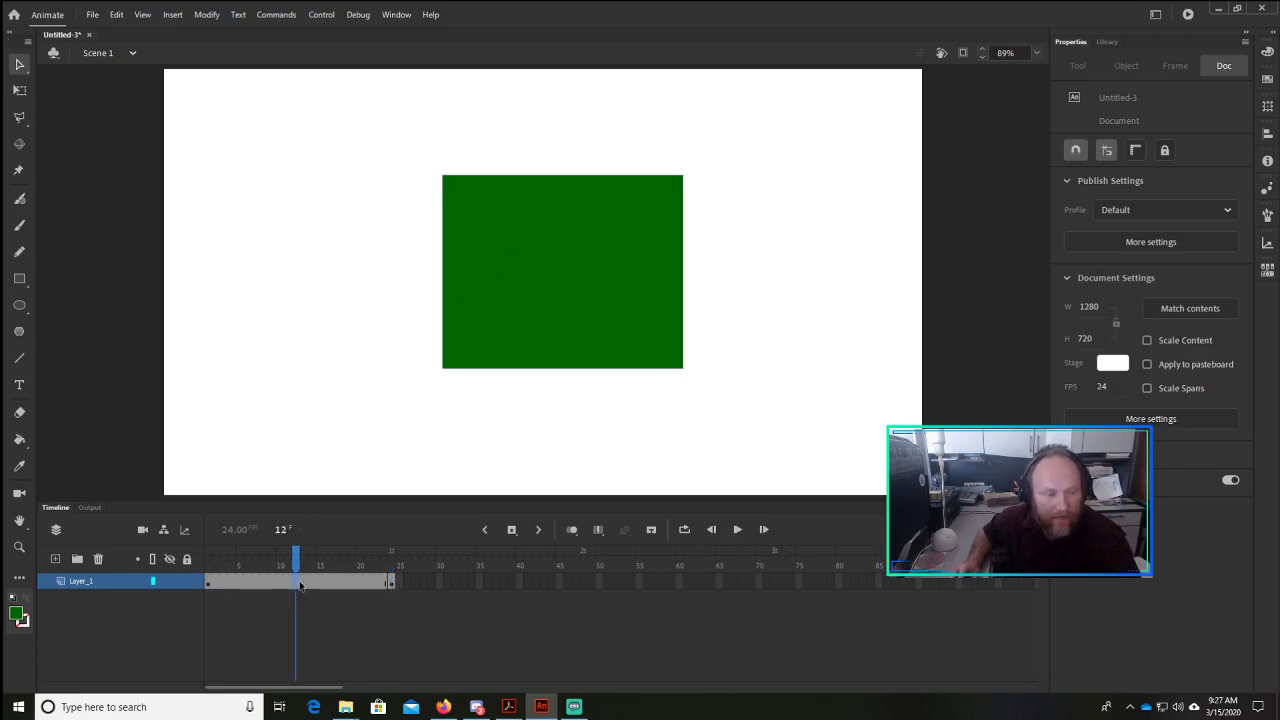
{"action": "left_click", "coordinate": [212, 566]}
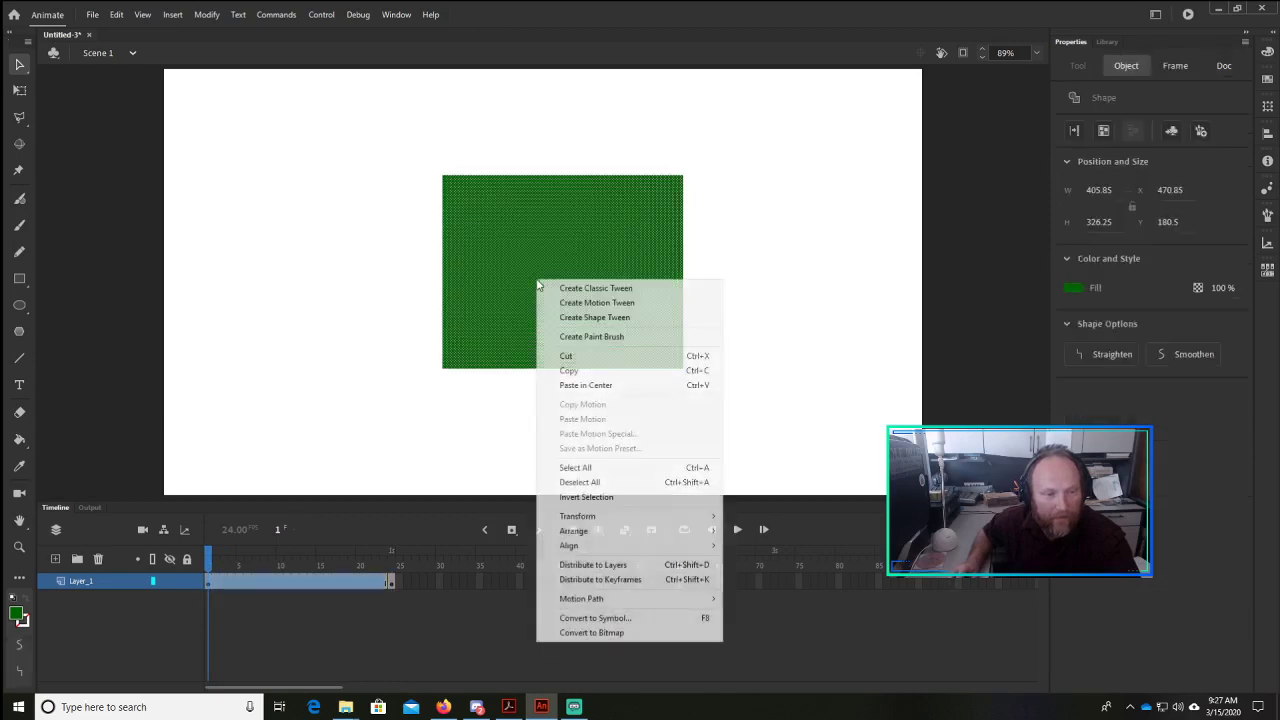
{"action": "right_click", "coordinate": [536, 279]}
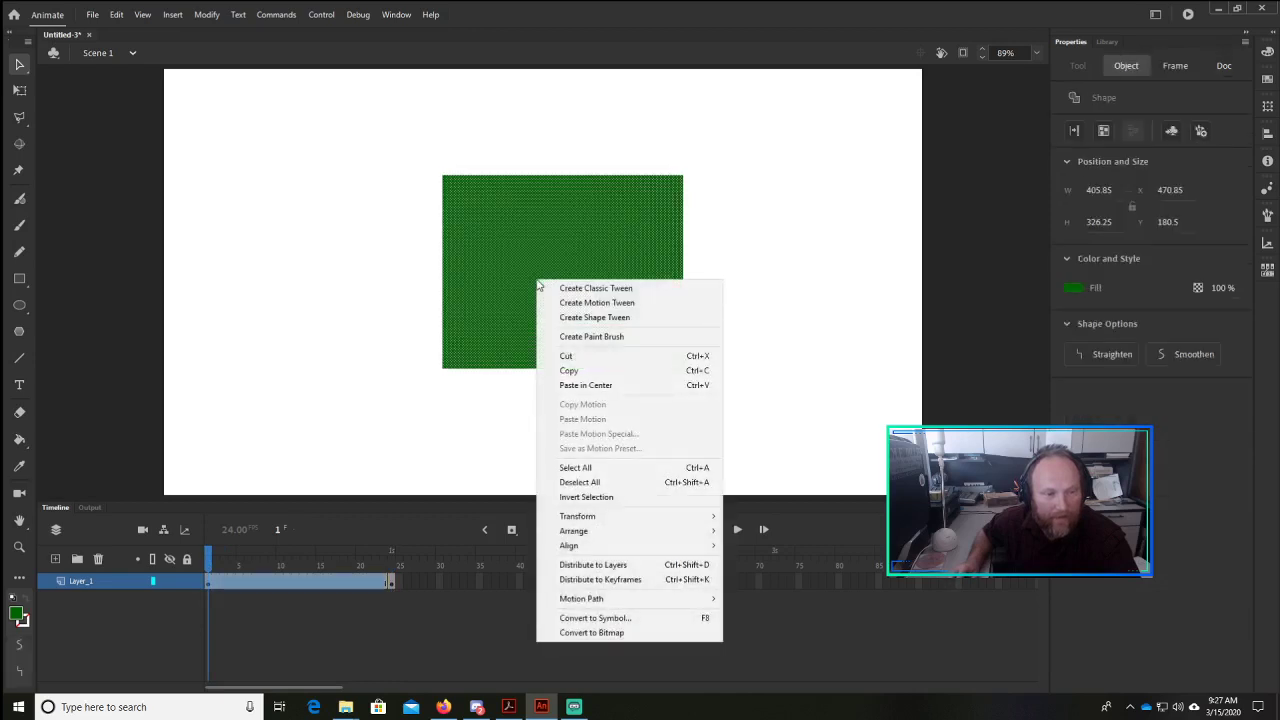
{"action": "left_click", "coordinate": [577, 318]}
{"action": "left_click", "coordinate": [314, 610]}
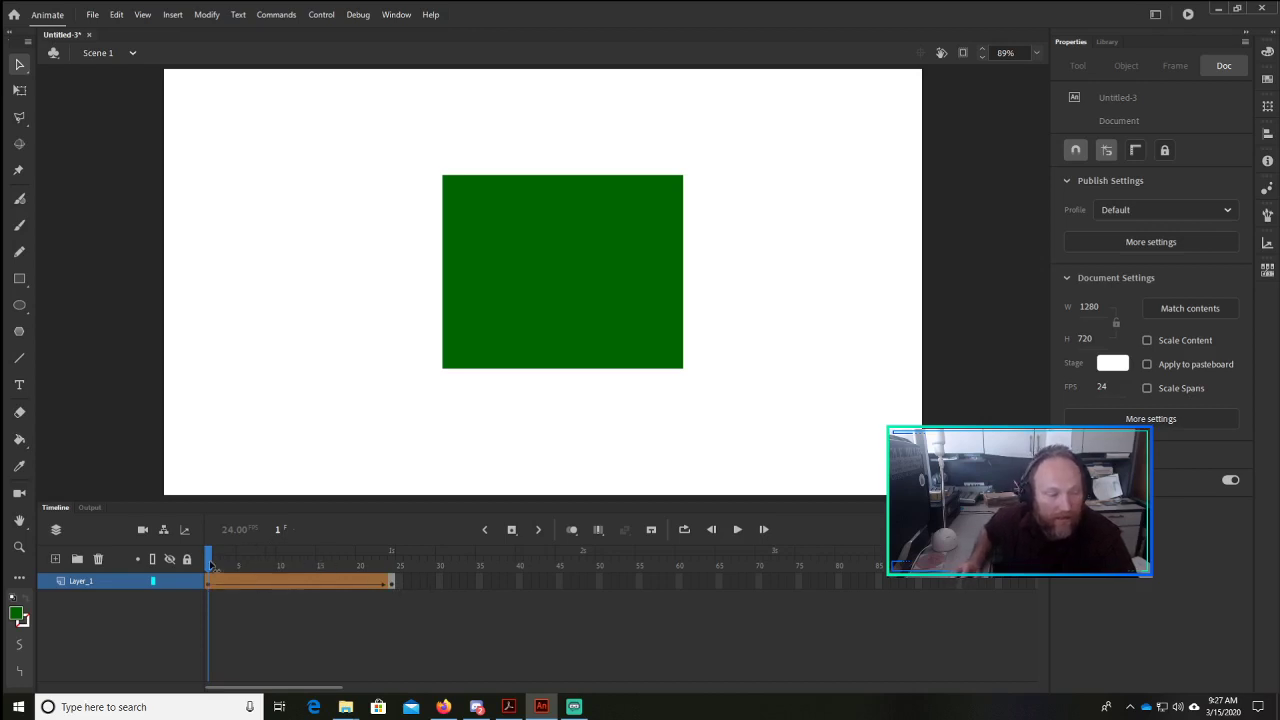
{"action": "left_click_drag", "start_coordinate": [211, 565], "coordinate": [440, 520]}
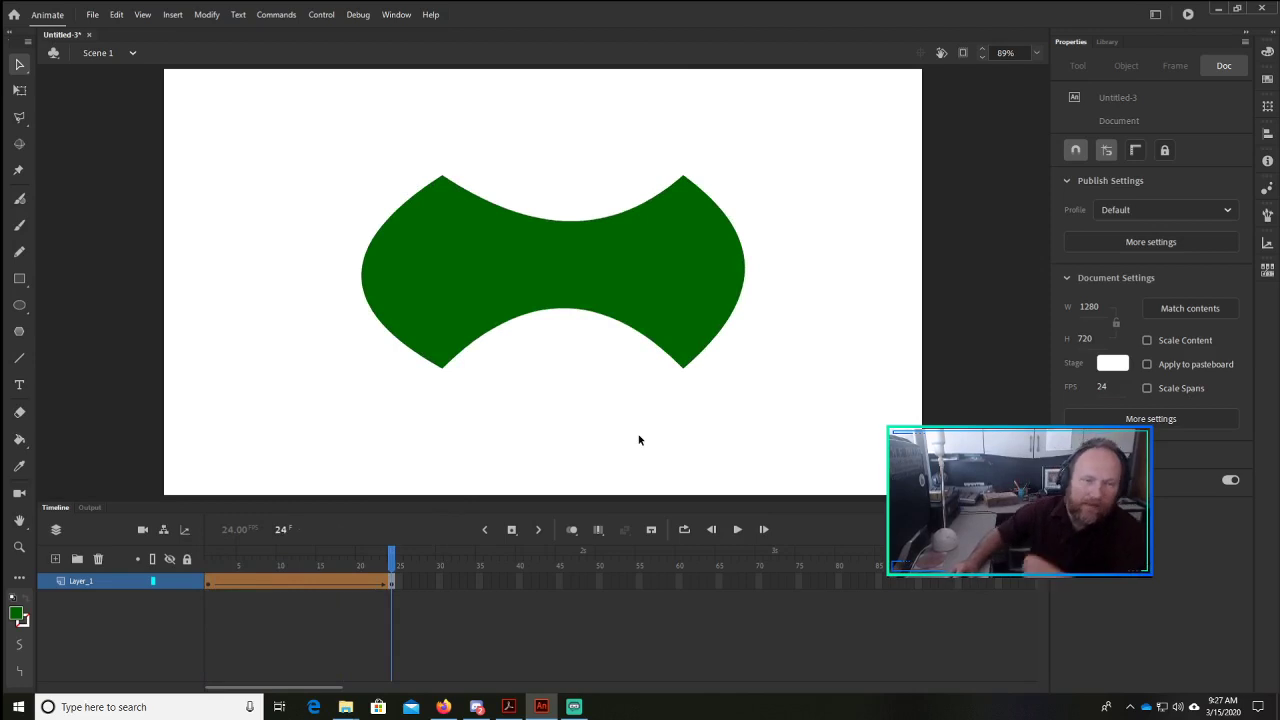
Step: At frame 24, draw a tall green rectangle across the curved shape's middle to form an axe
{"action": "left_click", "coordinate": [392, 582]}
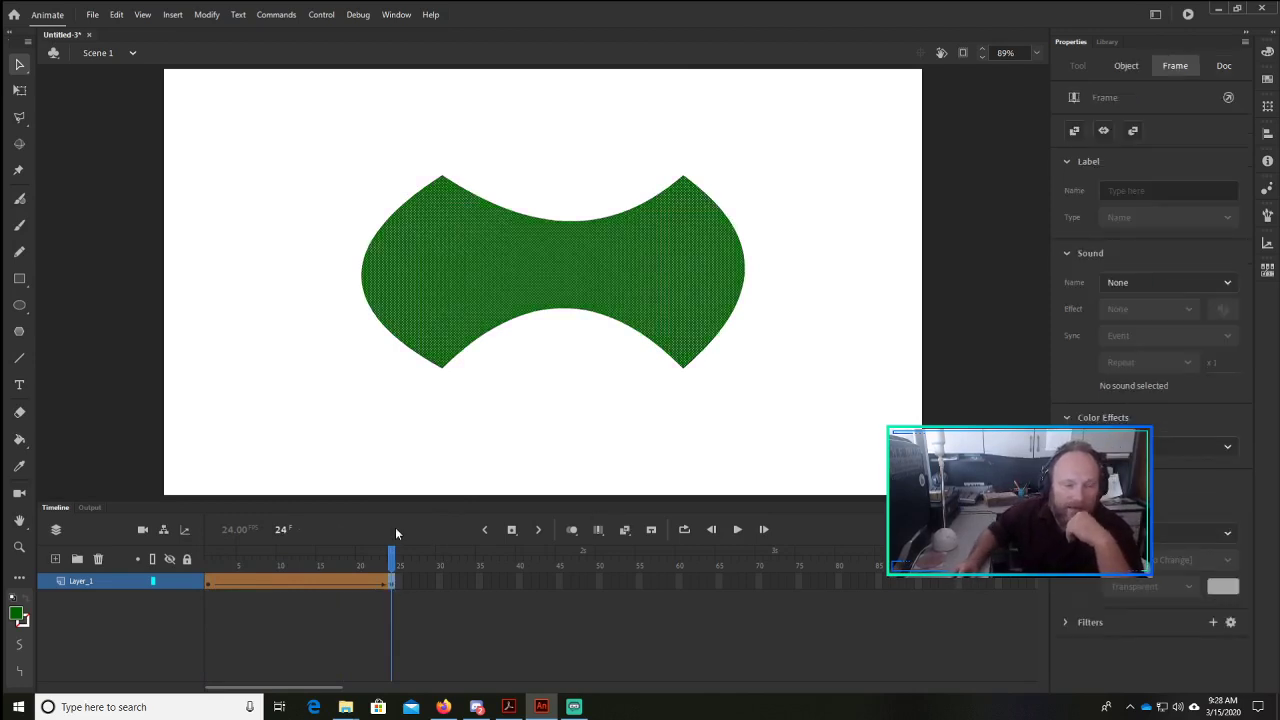
{"action": "left_click", "coordinate": [430, 606]}
{"action": "left_click", "coordinate": [389, 583]}
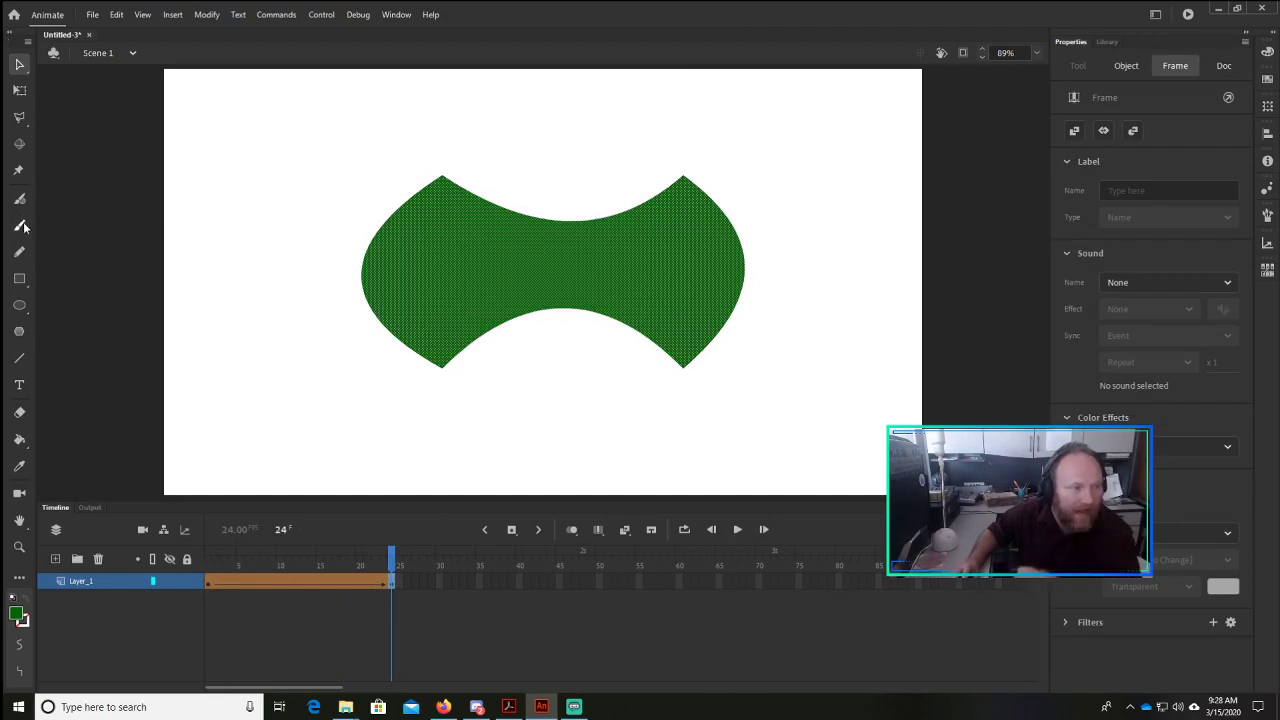
{"action": "left_click", "coordinate": [19, 280]}
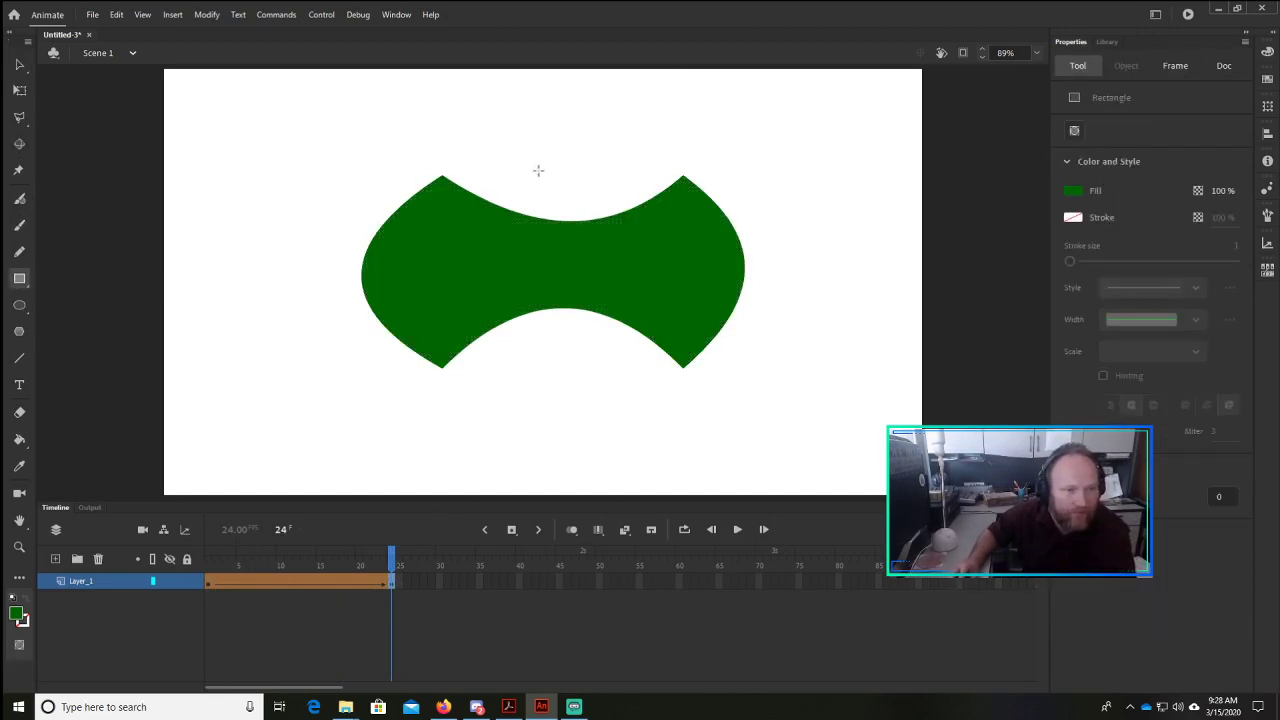
{"action": "left_click_drag", "start_coordinate": [527, 172], "coordinate": [597, 541]}
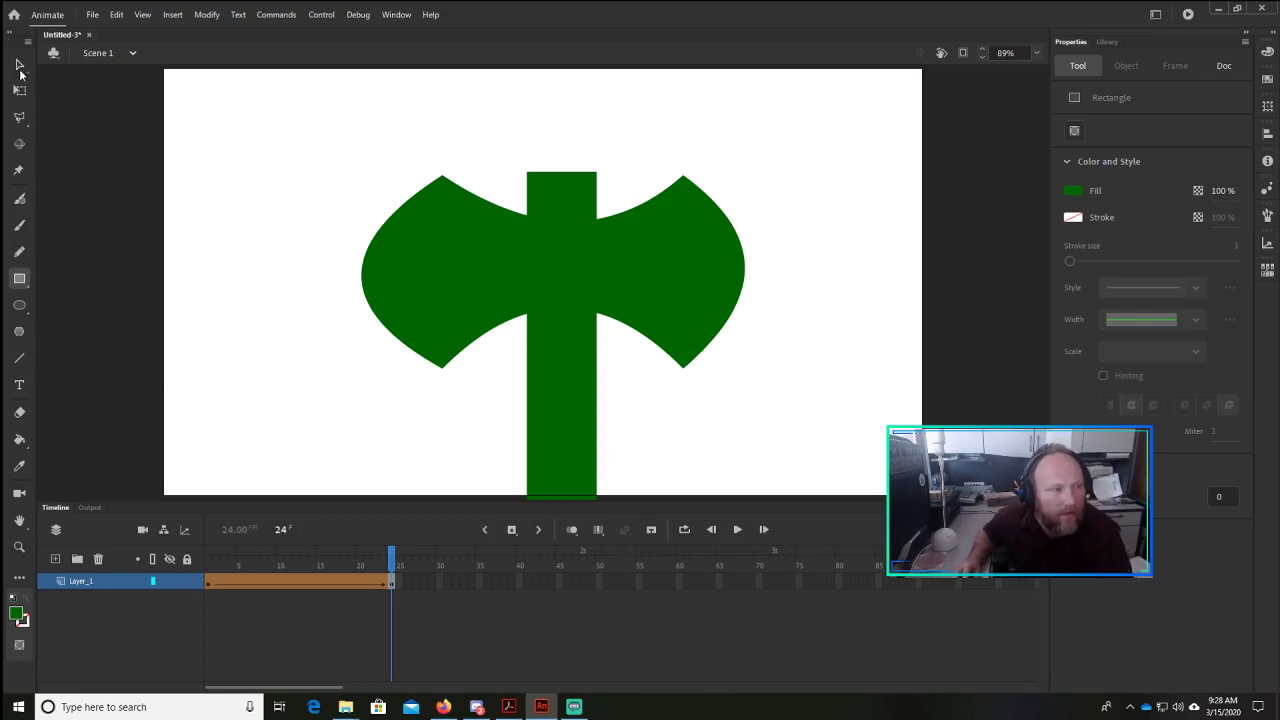
Step: Fill the axe dark red (#990000) and scrub from frame 1 to preview the morph
{"action": "key", "text": "v"}
{"action": "left_click", "coordinate": [590, 227]}
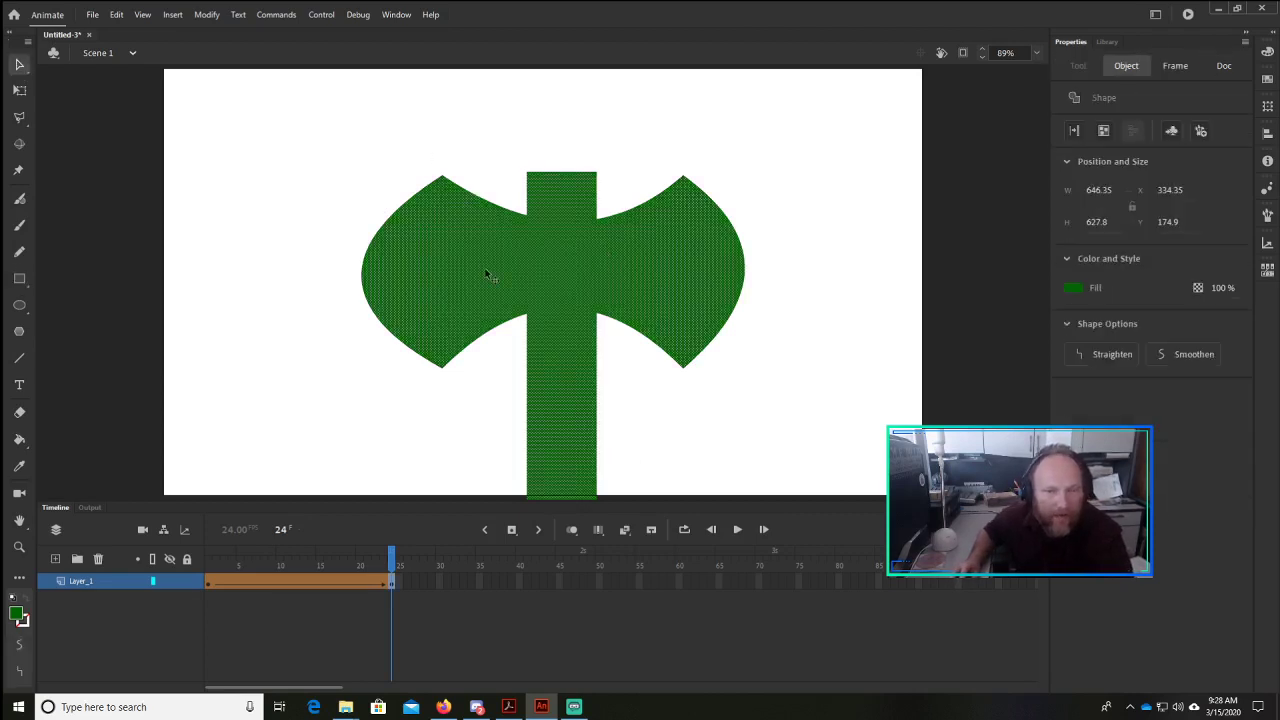
{"action": "left_click", "coordinate": [1073, 287]}
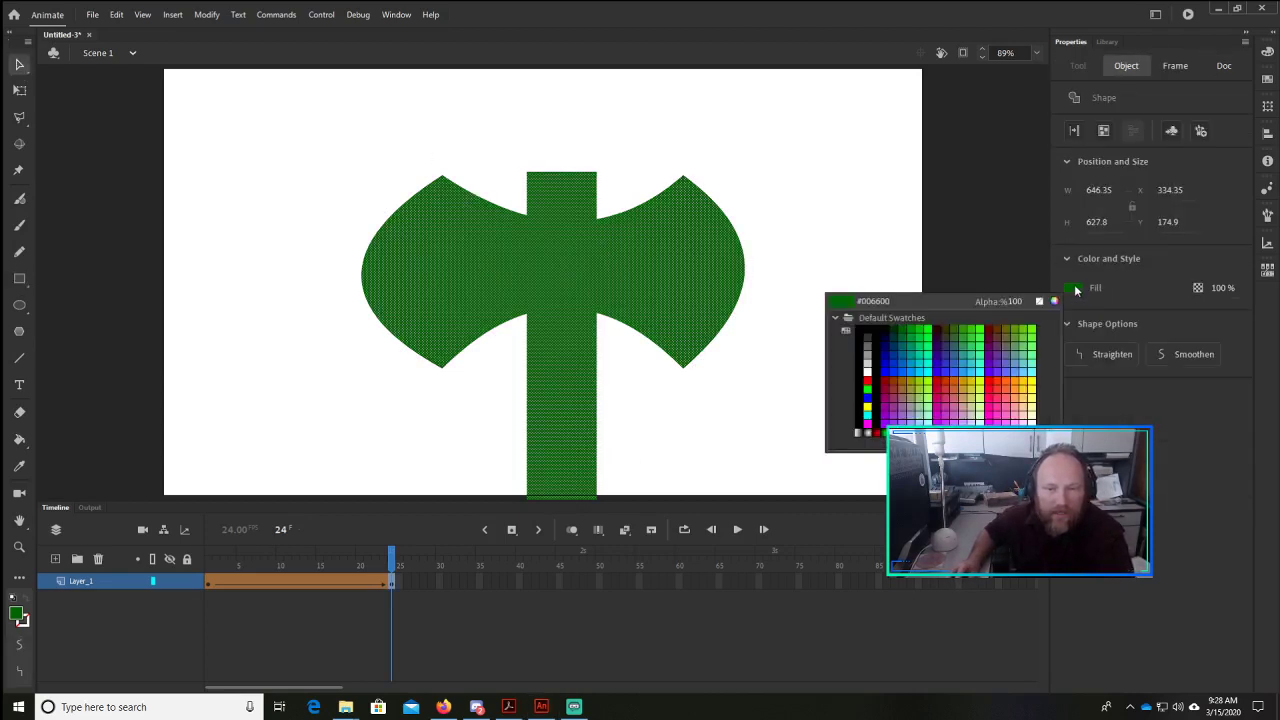
{"action": "left_click", "coordinate": [890, 375]}
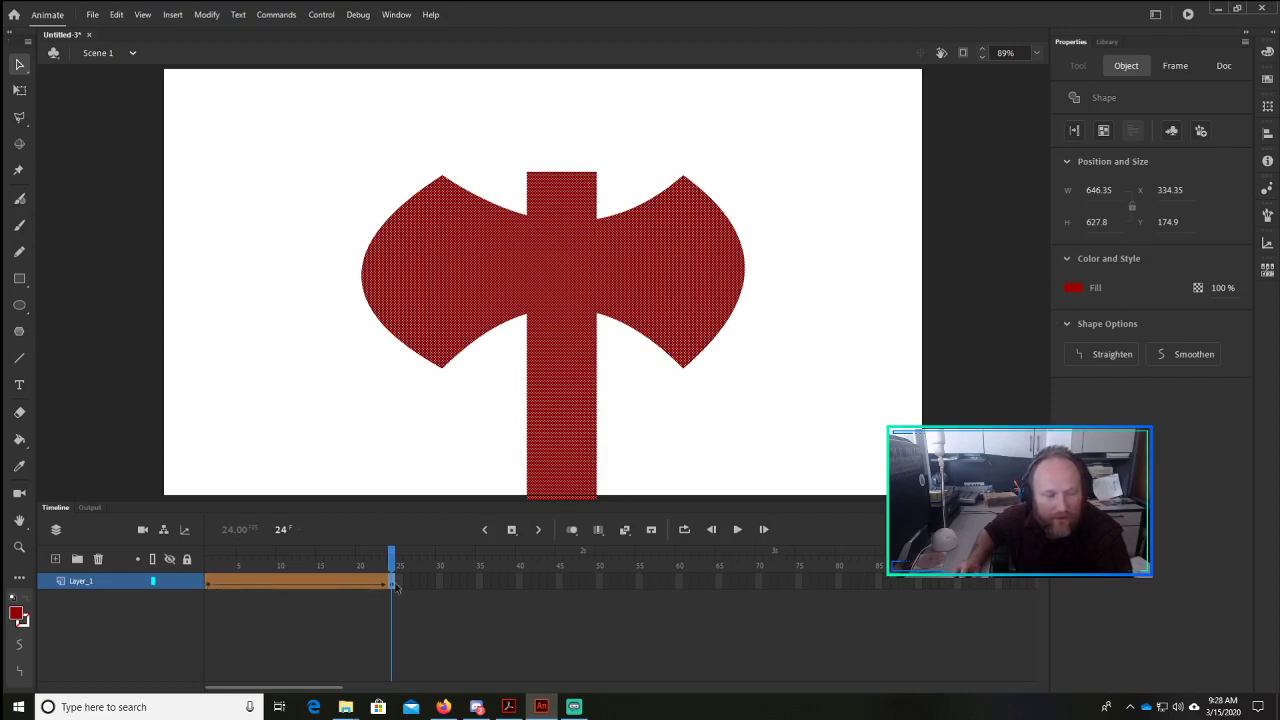
{"action": "left_click", "coordinate": [210, 566]}
{"action": "left_click_drag", "start_coordinate": [210, 566], "coordinate": [293, 570]}
{"action": "left_click", "coordinate": [400, 572]}
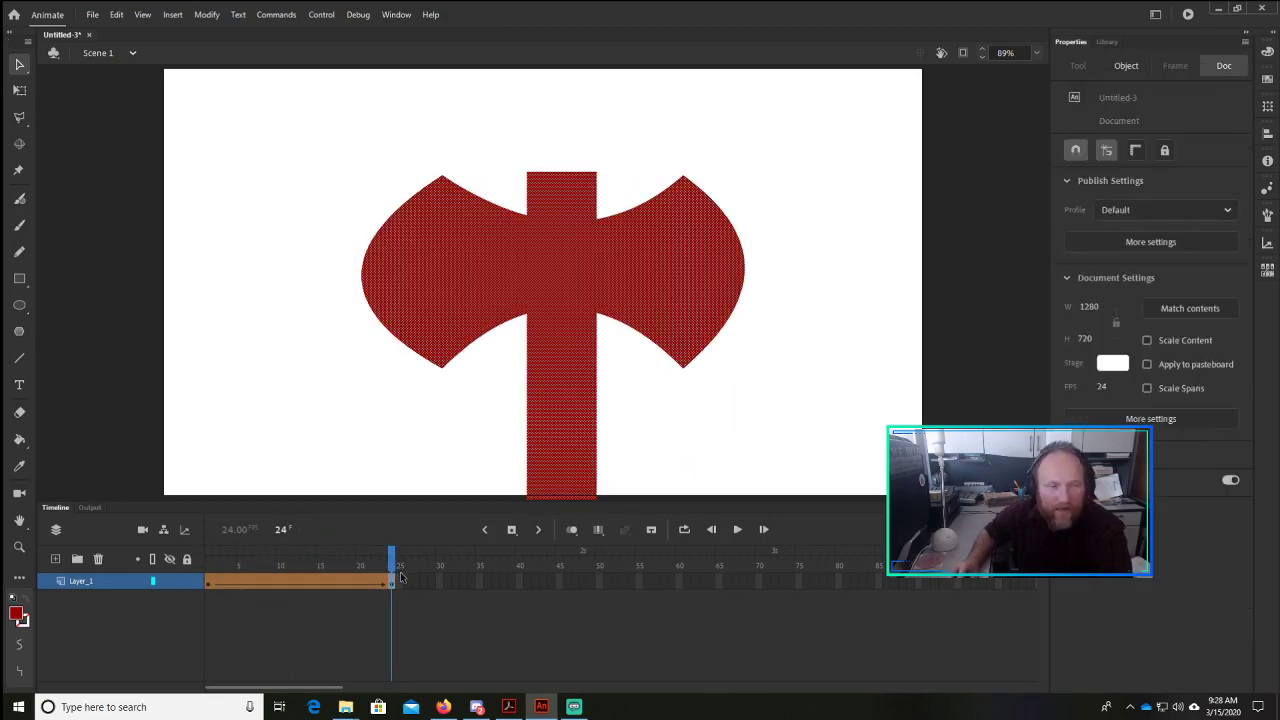
Step: Insert a keyframe at frame 48 and delete the axe from that frame
{"action": "left_click", "coordinate": [582, 580]}
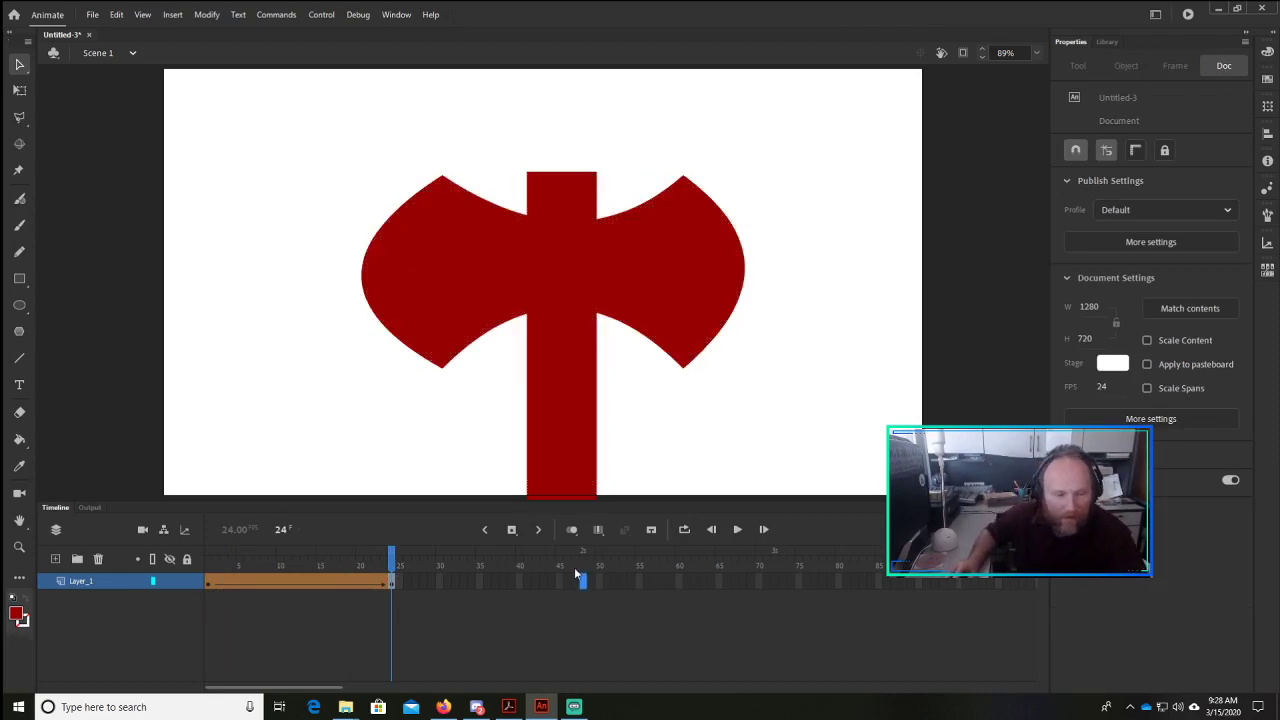
{"action": "right_click", "coordinate": [583, 582]}
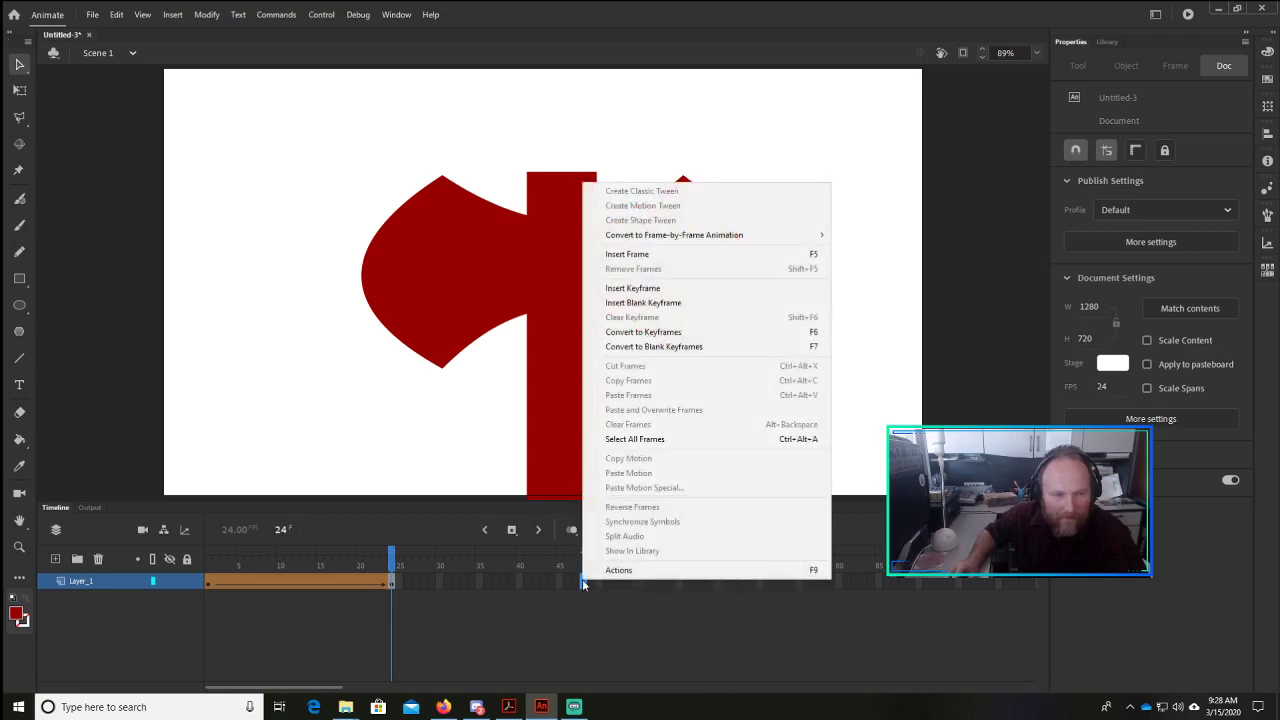
{"action": "left_click", "coordinate": [643, 288]}
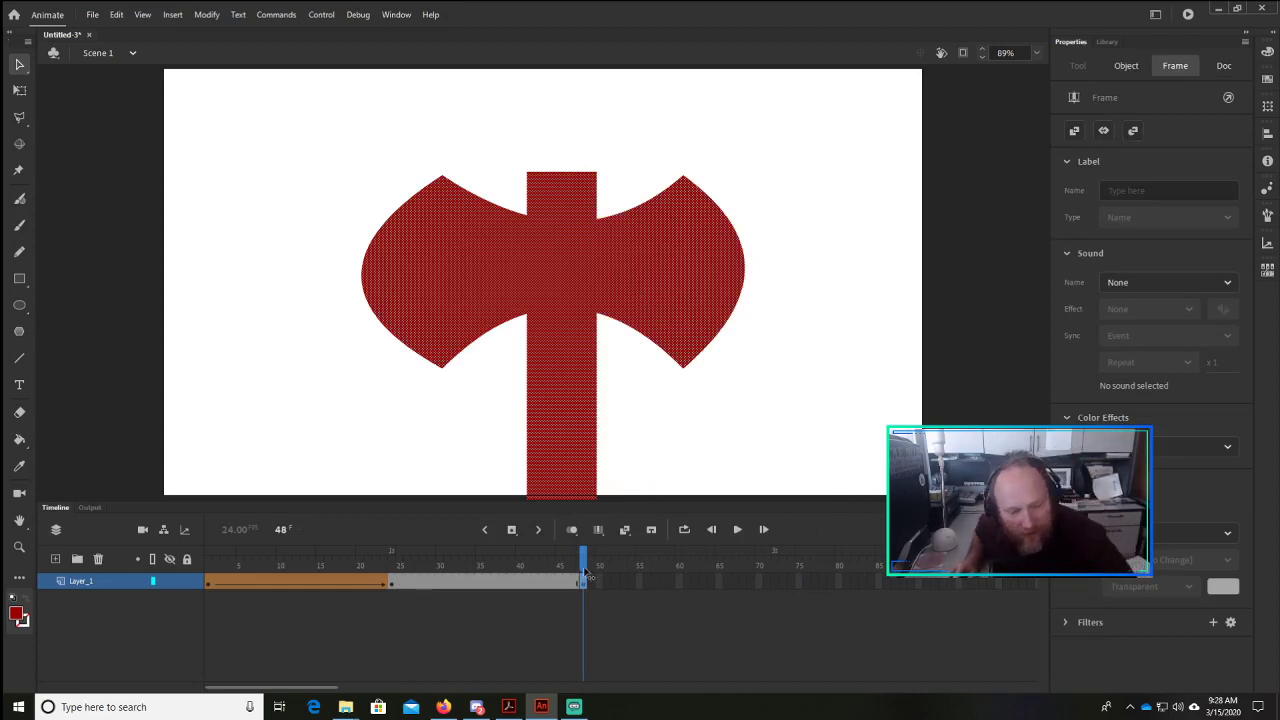
{"action": "mouse_move", "coordinate": [580, 556]}
{"action": "left_mouse_down"}
{"action": "mouse_move", "coordinate": [390, 551]}
{"action": "mouse_move", "coordinate": [584, 551]}
{"action": "left_mouse_up"}
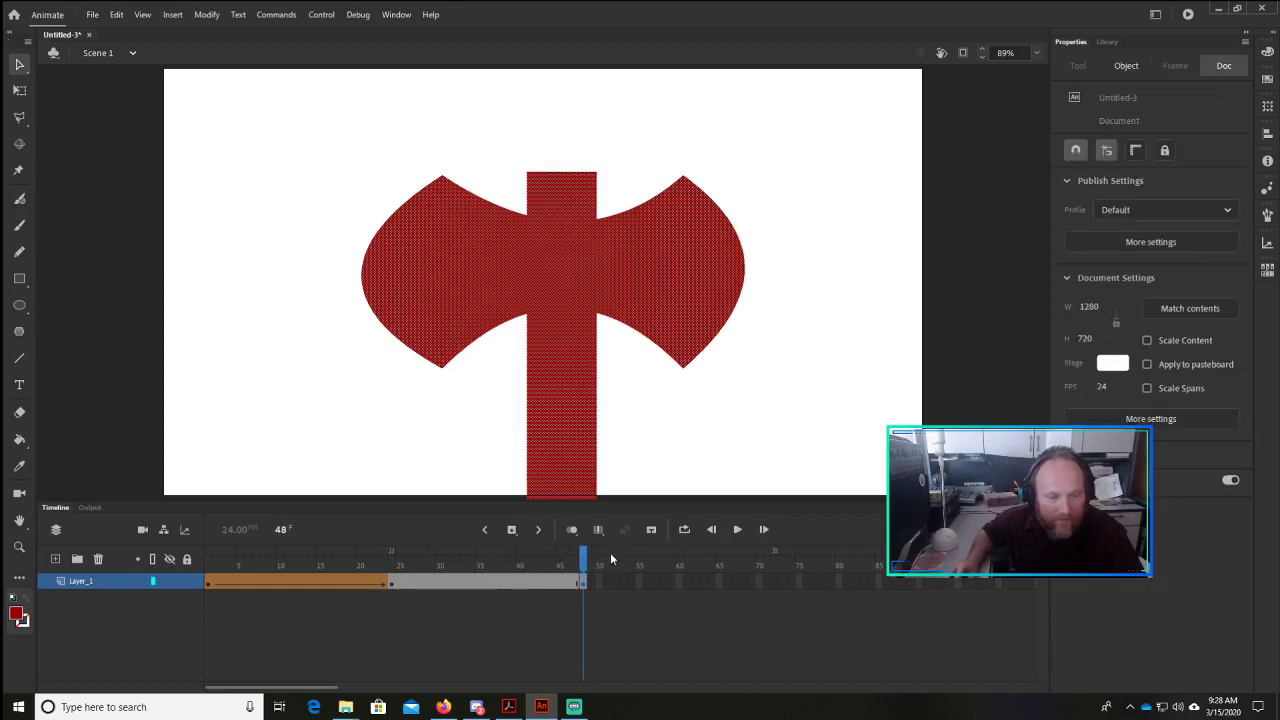
{"action": "left_click", "coordinate": [614, 290]}
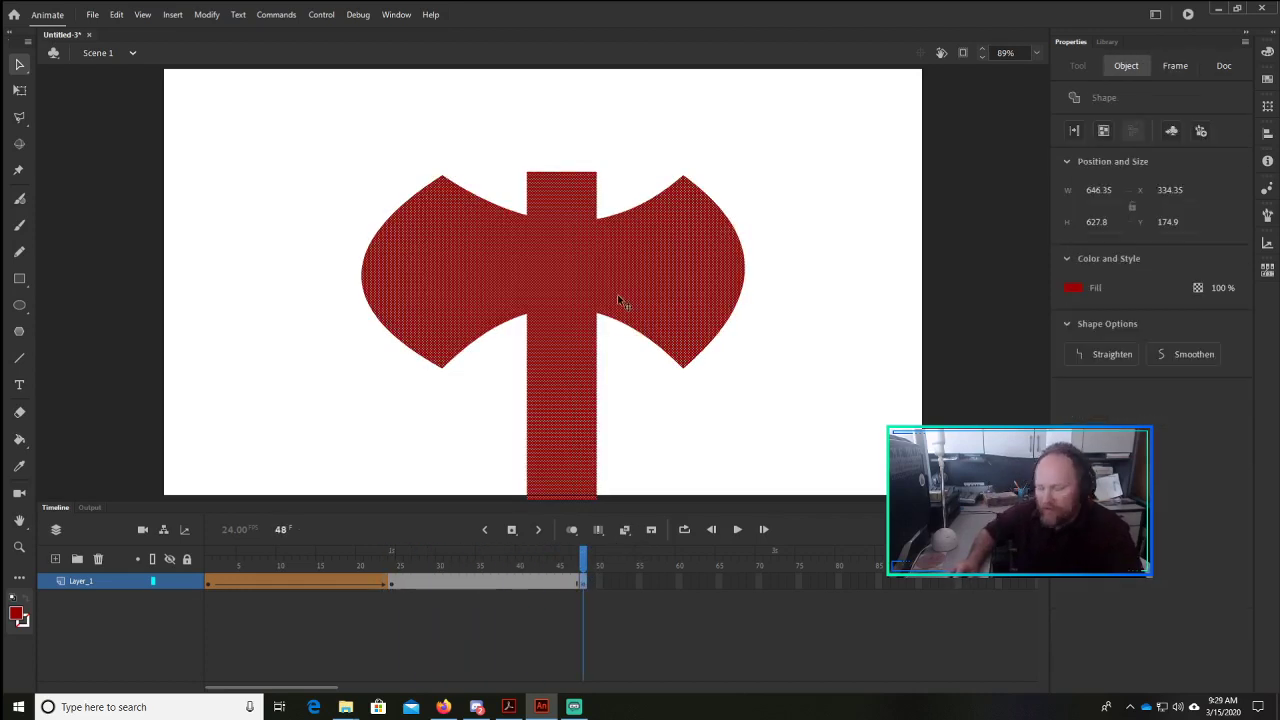
{"action": "key", "text": "Delete"}
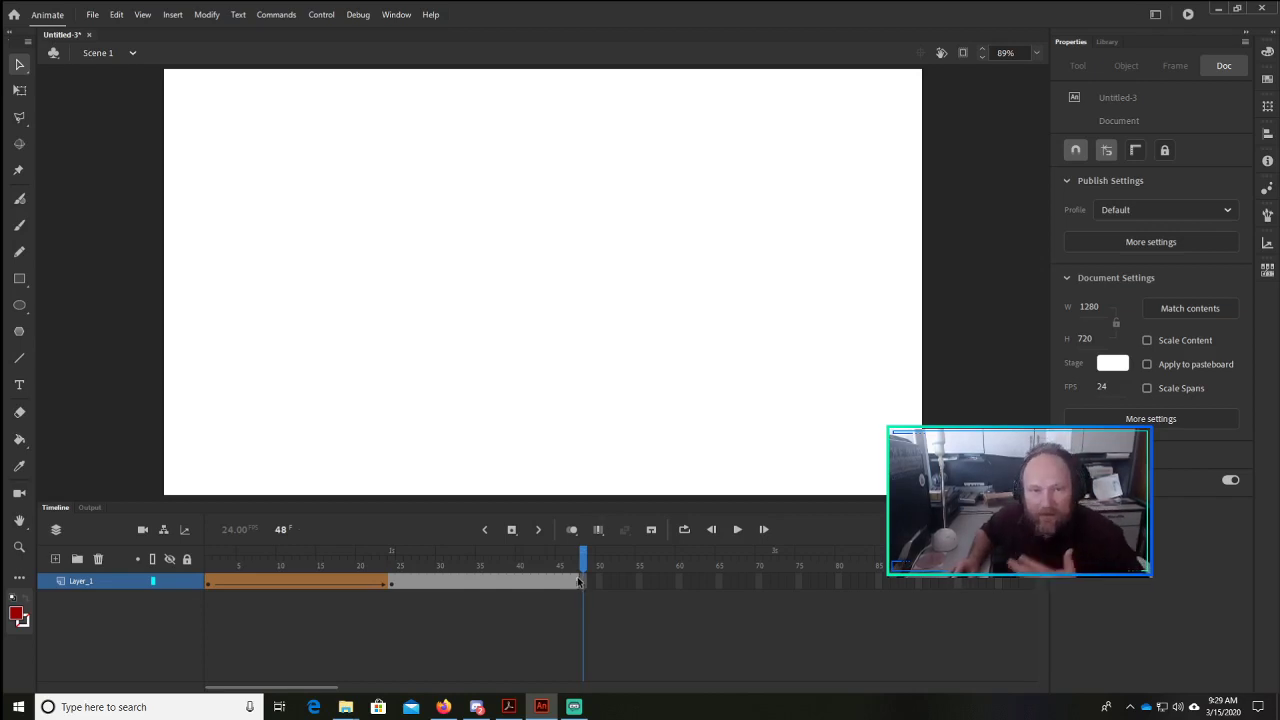
Step: Draw three ovals on frame 48: a large left one, a right one, and a small middle one
{"action": "left_click", "coordinate": [19, 305]}
{"action": "left_click_drag", "start_coordinate": [325, 149], "coordinate": [508, 289]}
{"action": "left_click_drag", "start_coordinate": [721, 152], "coordinate": [851, 267]}
{"action": "left_click_drag", "start_coordinate": [616, 260], "coordinate": [687, 304]}
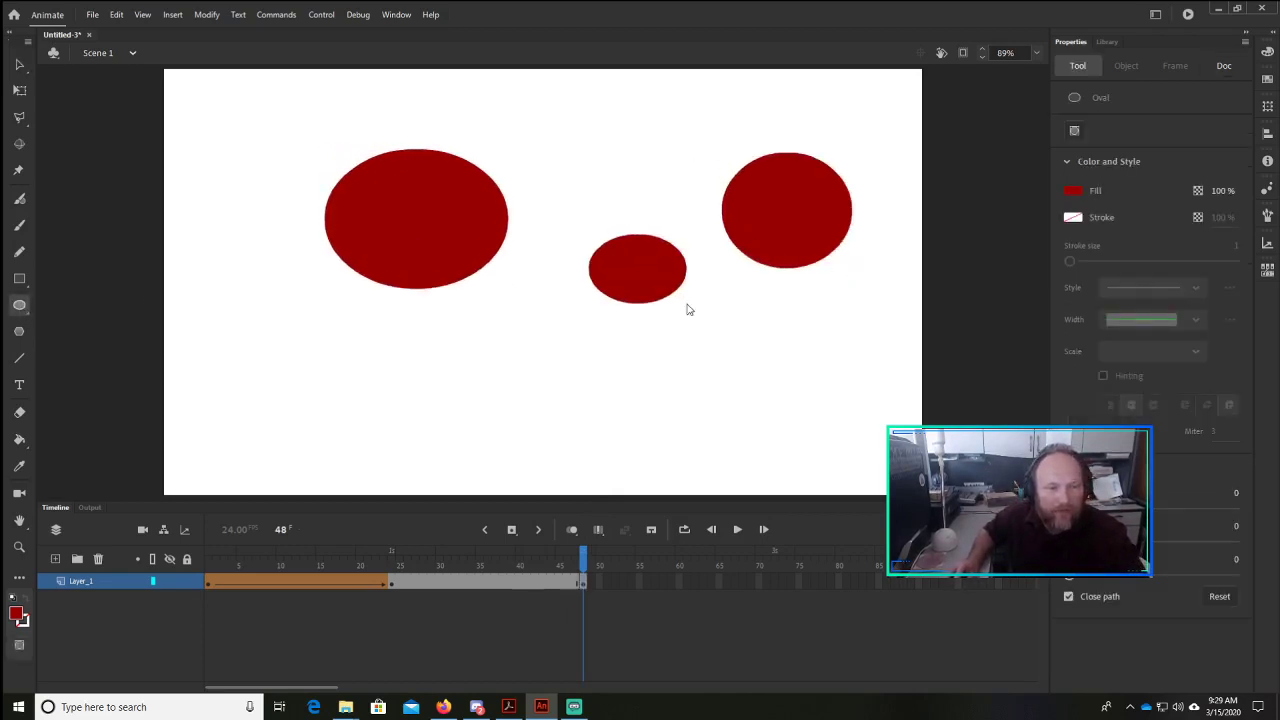
Step: Recolour the middle oval lime green (#66CC00) and the right oval mint green
{"action": "key", "text": "v"}
{"action": "left_click", "coordinate": [621, 288]}
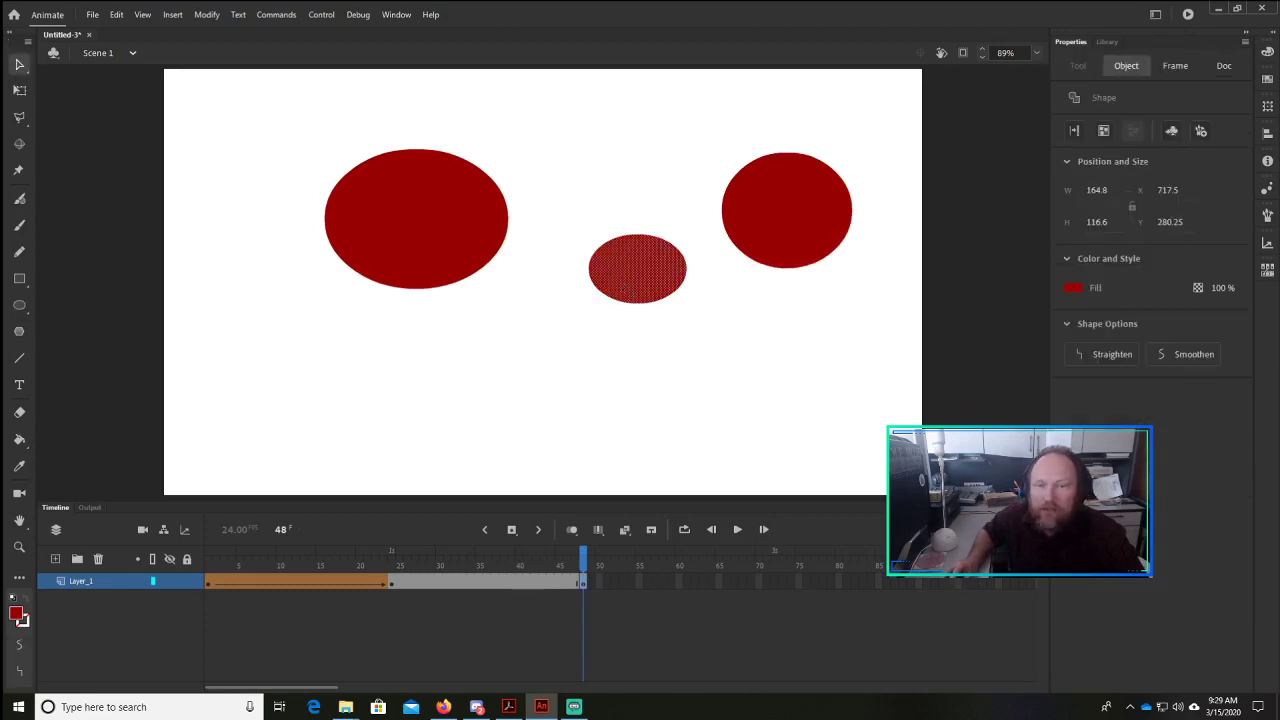
{"action": "left_click", "coordinate": [1072, 288]}
{"action": "left_click", "coordinate": [950, 365]}
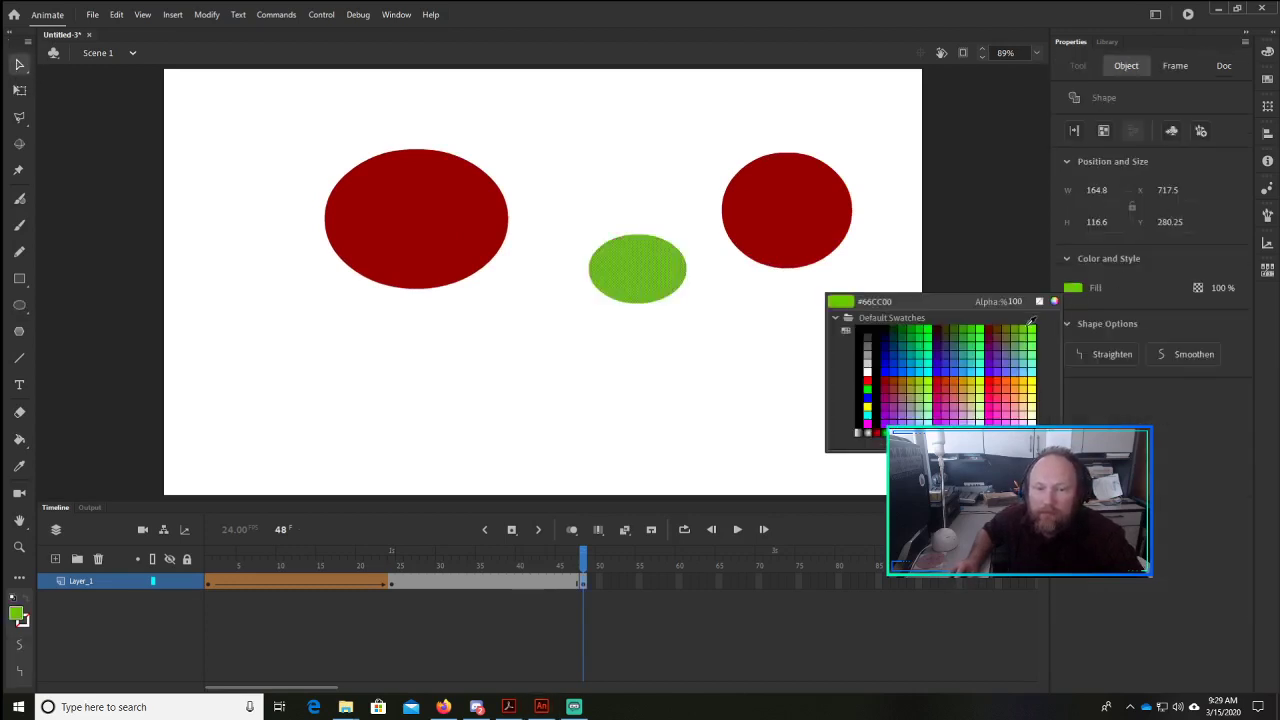
{"action": "left_click", "coordinate": [817, 225]}
{"action": "left_click", "coordinate": [1072, 288]}
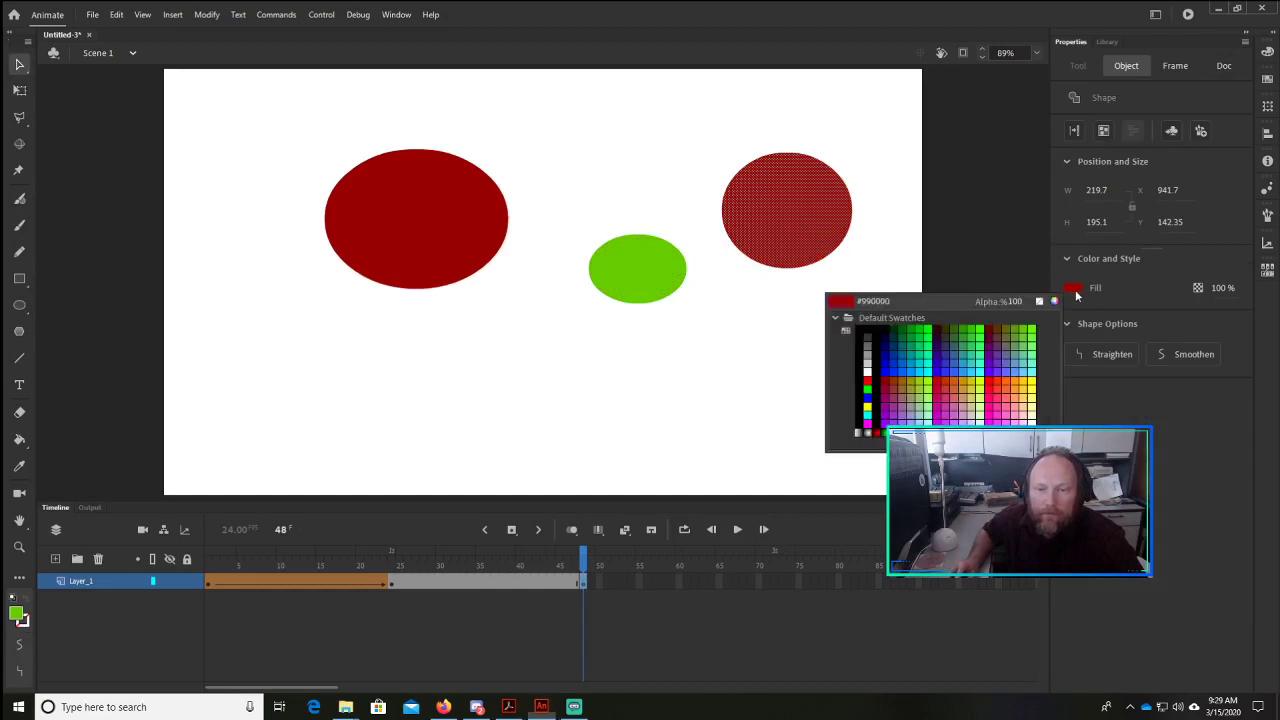
{"action": "left_click", "coordinate": [955, 355]}
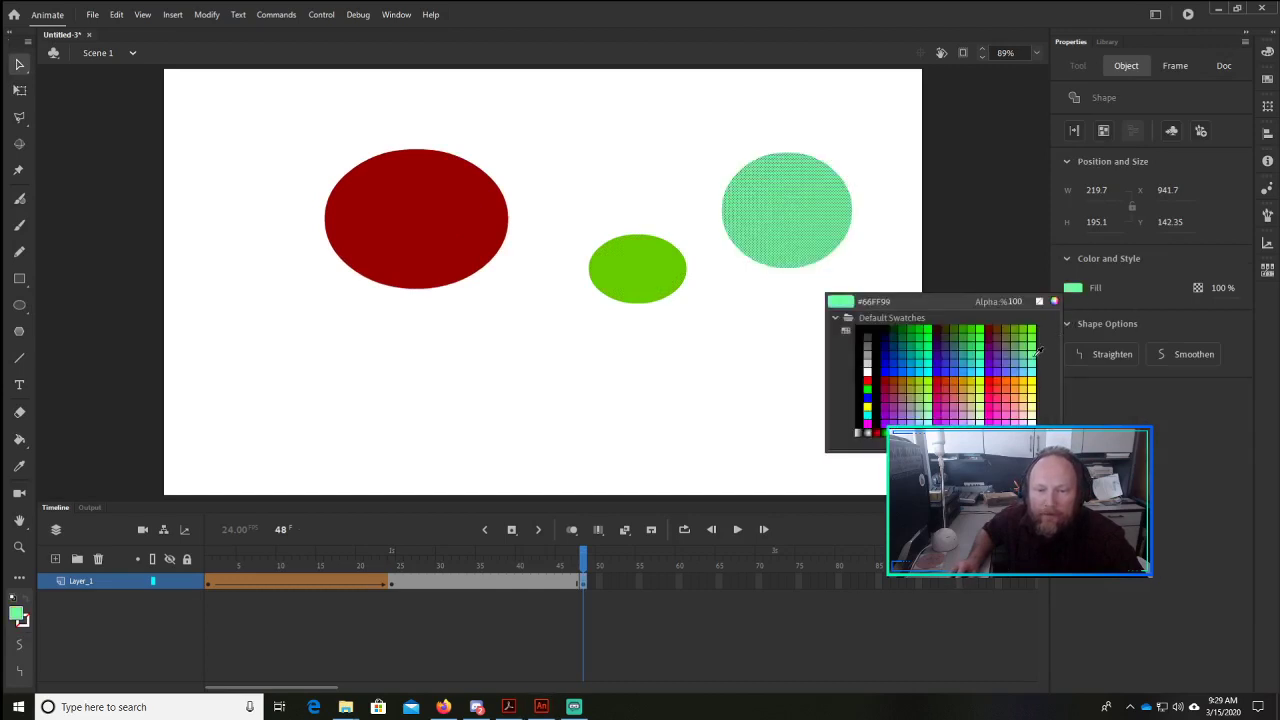
{"action": "left_click", "coordinate": [817, 314]}
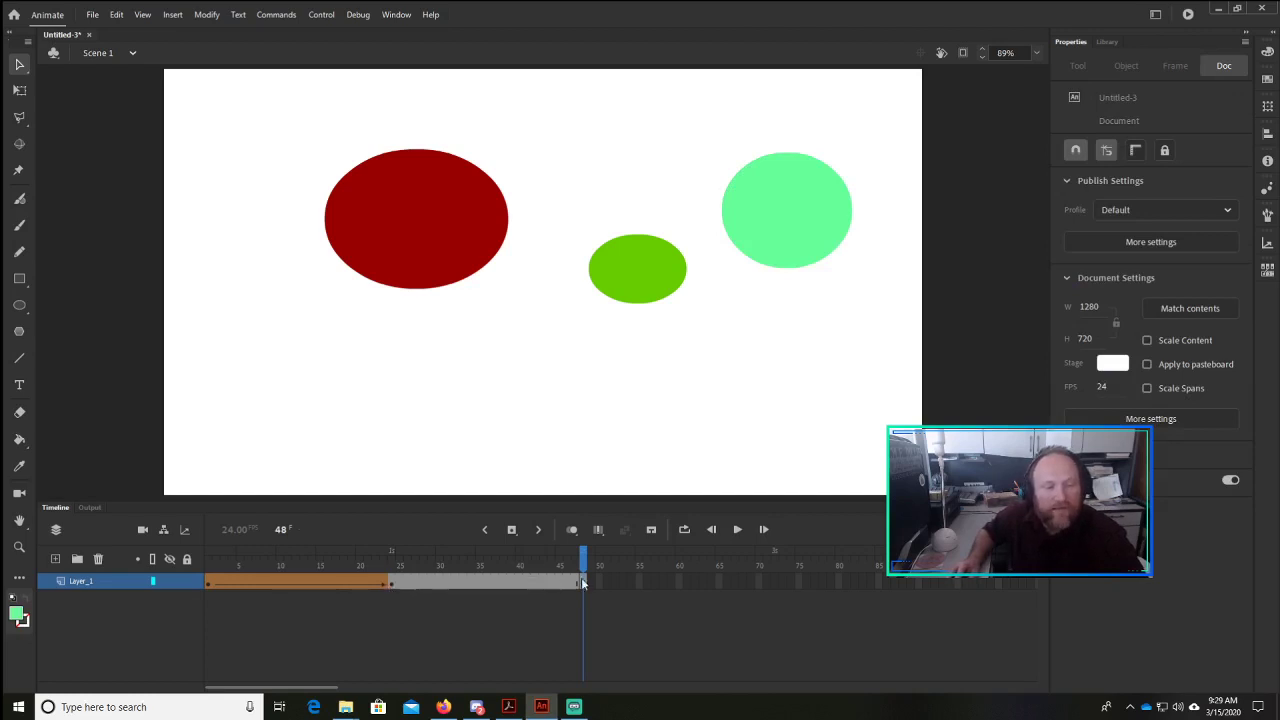
Step: Add a shape tween from the axe at frame 24 to the ovals at frame 48 and preview it
{"action": "left_click", "coordinate": [506, 584]}
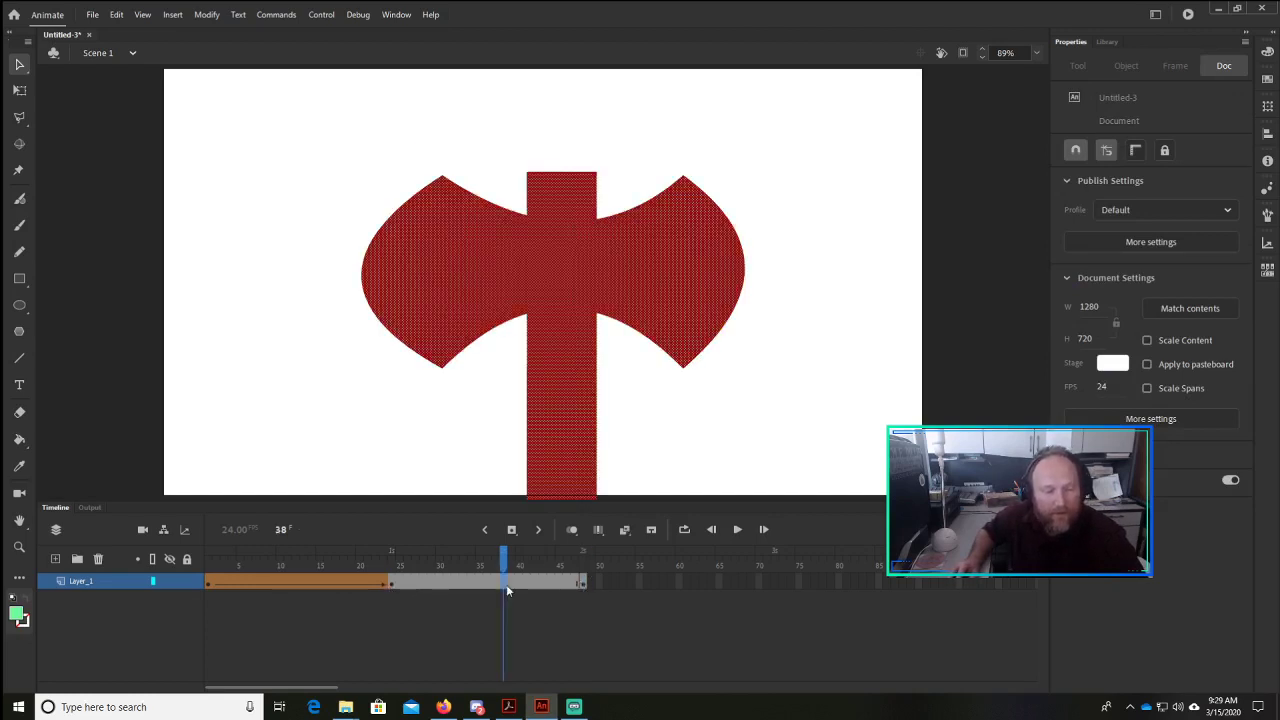
{"action": "left_click", "coordinate": [392, 583]}
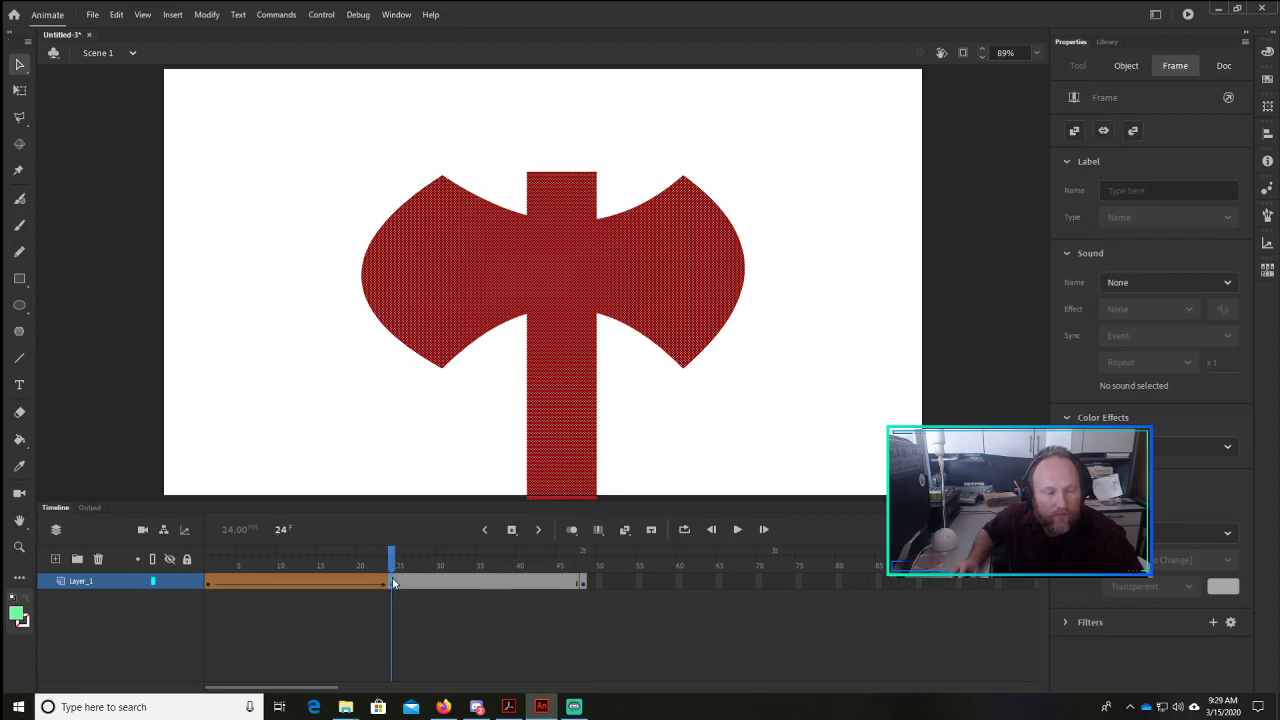
{"action": "right_click", "coordinate": [393, 583]}
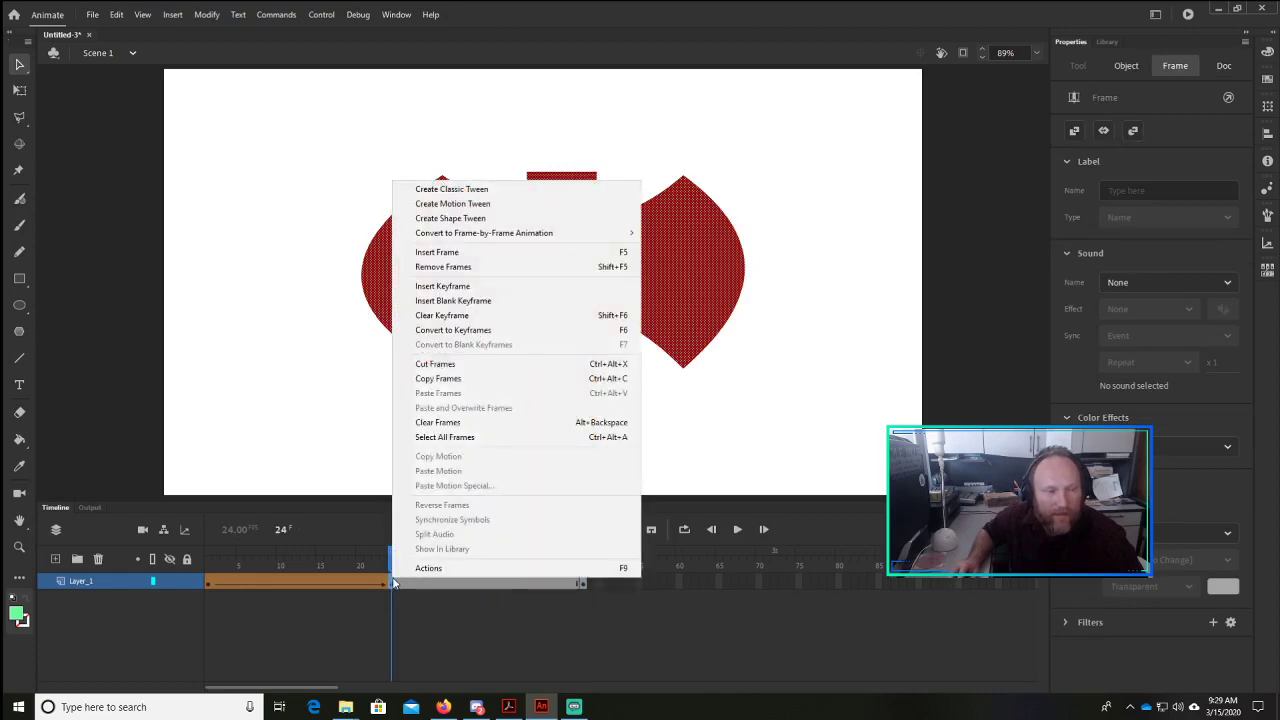
{"action": "left_click", "coordinate": [561, 222]}
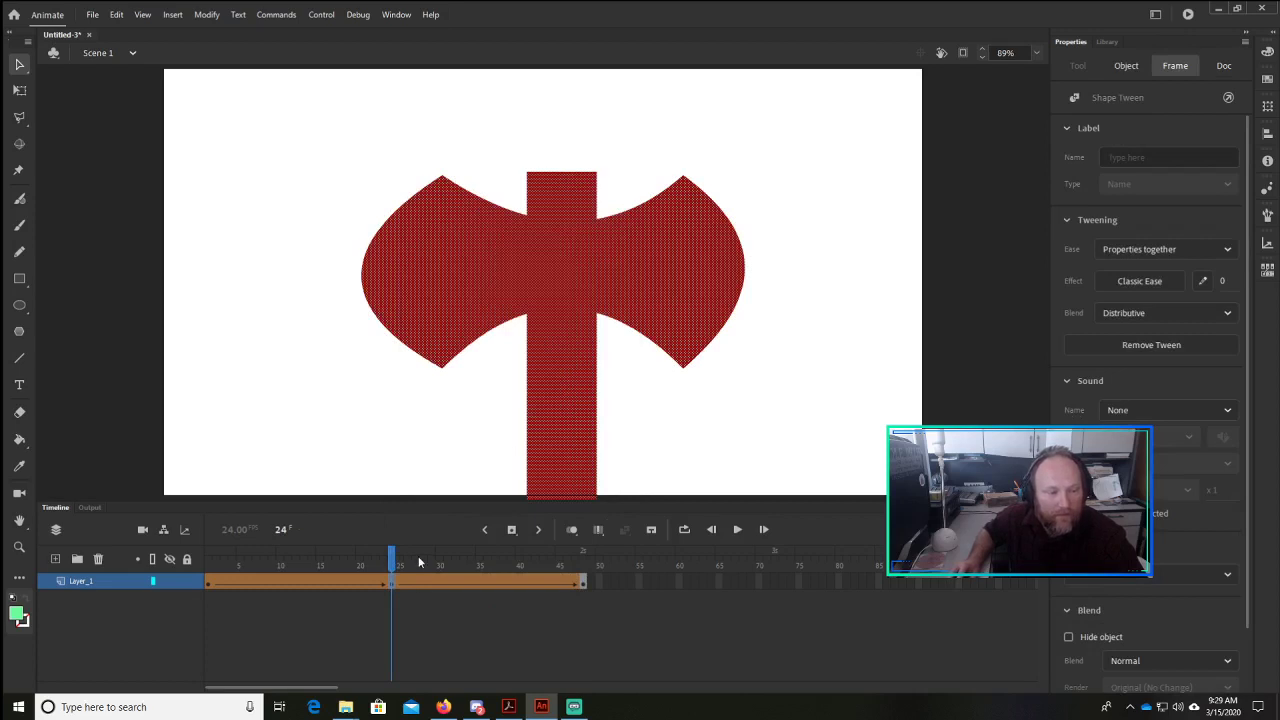
{"action": "left_click_drag", "start_coordinate": [393, 563], "coordinate": [585, 508]}
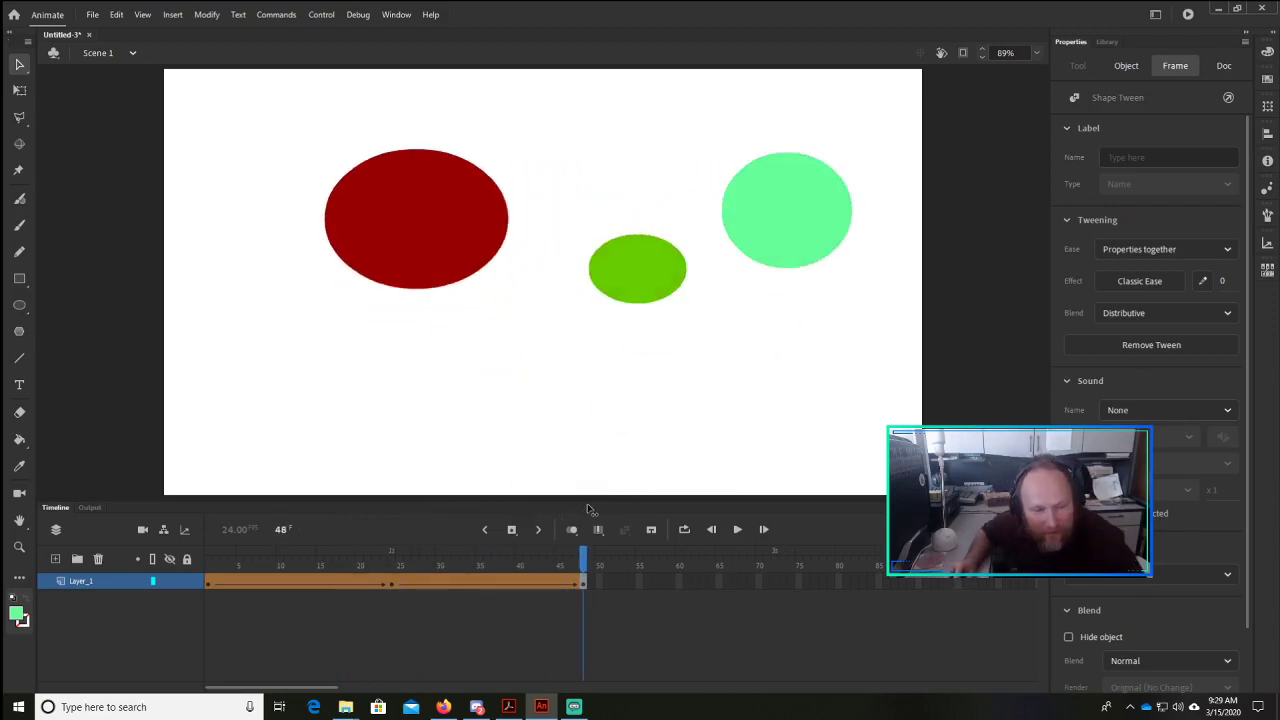
Step: At frame 48, move and stretch the lime-green oval into a tall teardrop shifted right
{"action": "left_click", "coordinate": [572, 591]}
{"action": "left_click", "coordinate": [583, 579]}
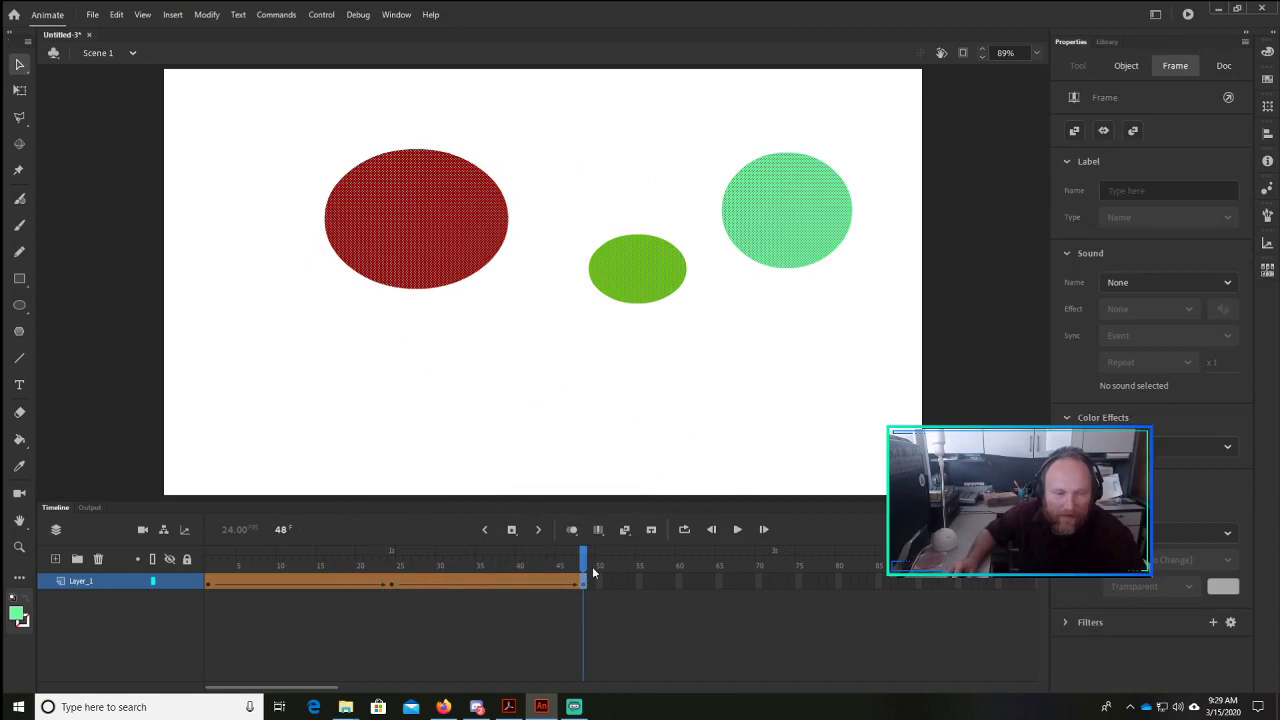
{"action": "left_click", "coordinate": [701, 351]}
{"action": "left_click", "coordinate": [657, 282]}
{"action": "left_click_drag", "start_coordinate": [657, 282], "coordinate": [620, 404]}
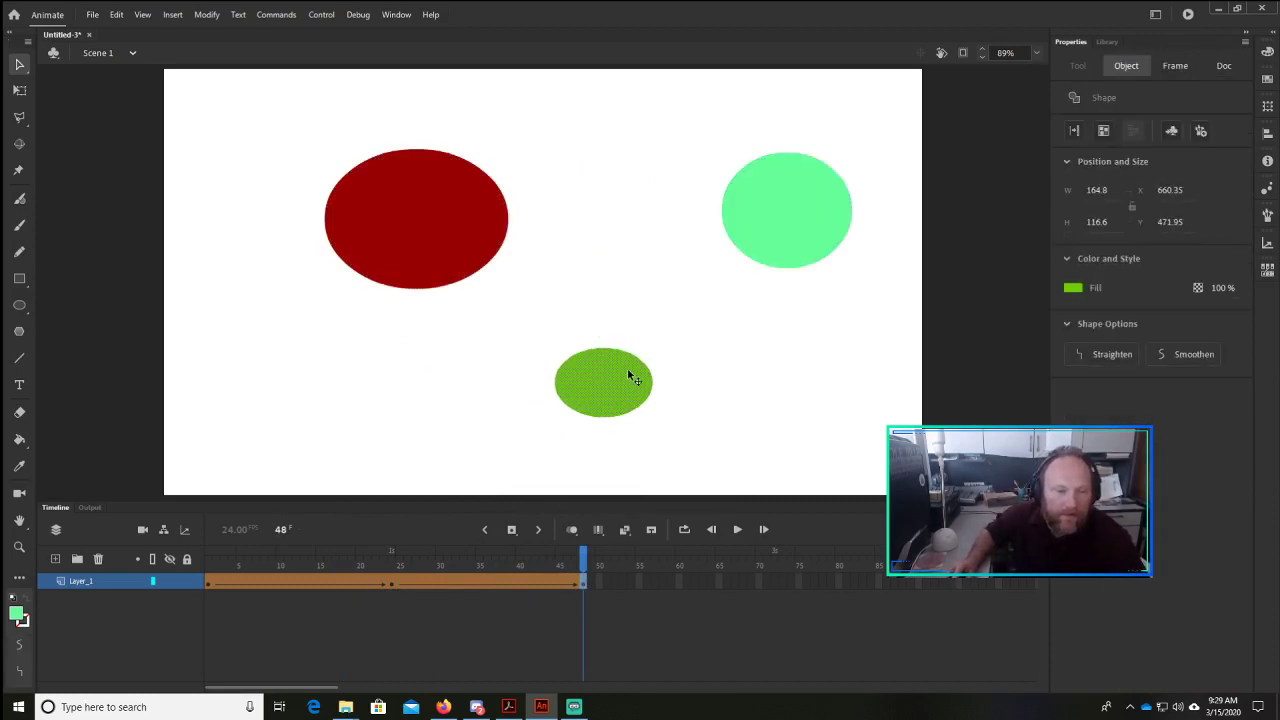
{"action": "key", "text": "q"}
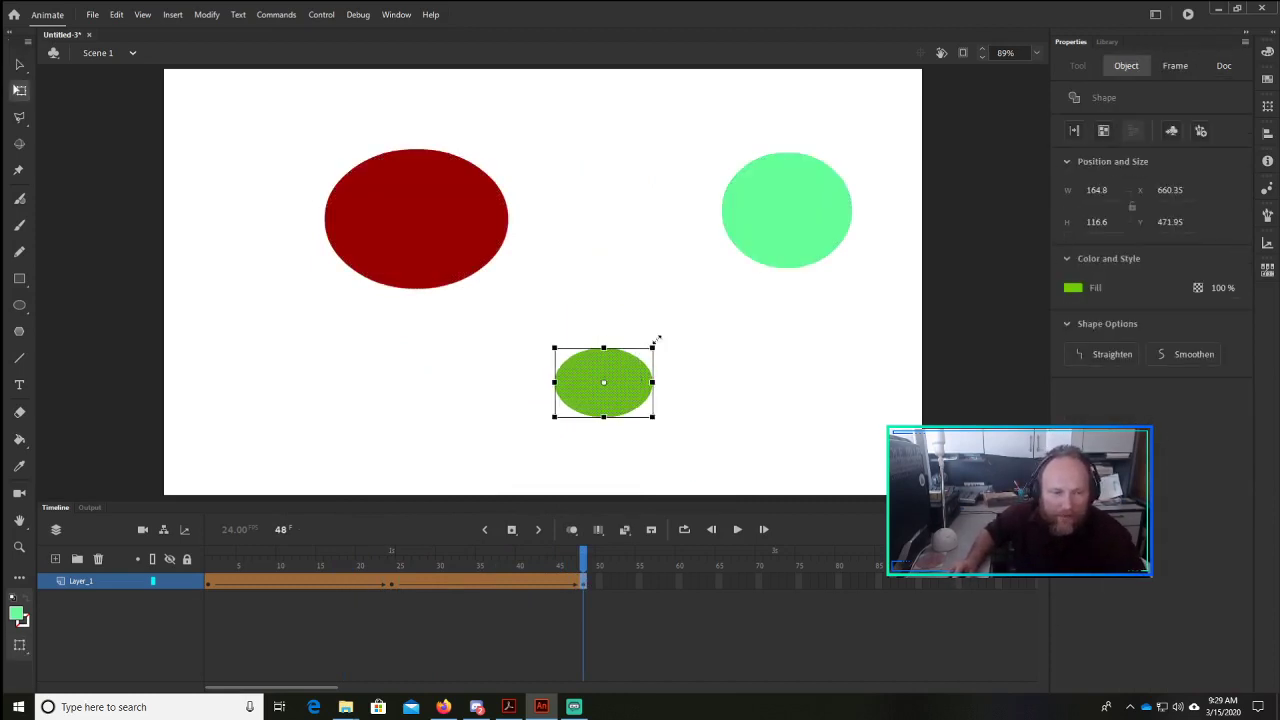
{"action": "left_click_drag", "start_coordinate": [658, 340], "coordinate": [599, 138]}
{"action": "left_click", "coordinate": [750, 352]}
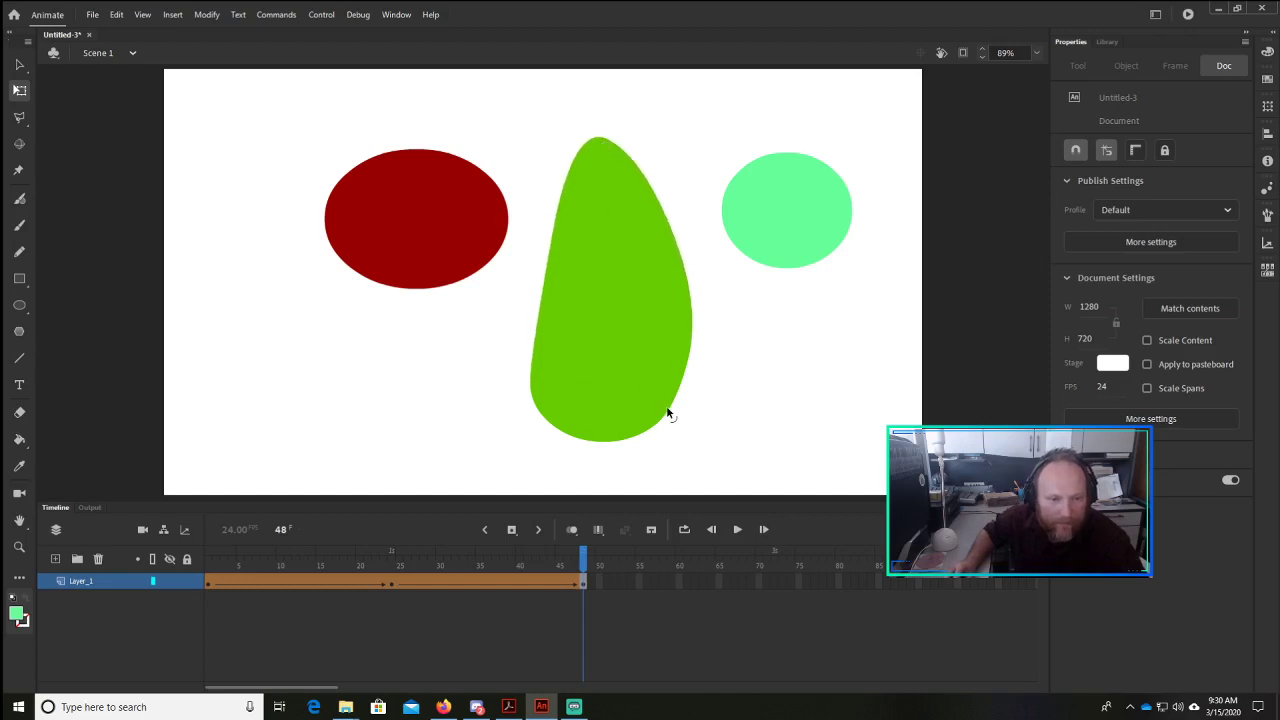
{"action": "left_click_drag", "start_coordinate": [667, 412], "coordinate": [771, 400]}
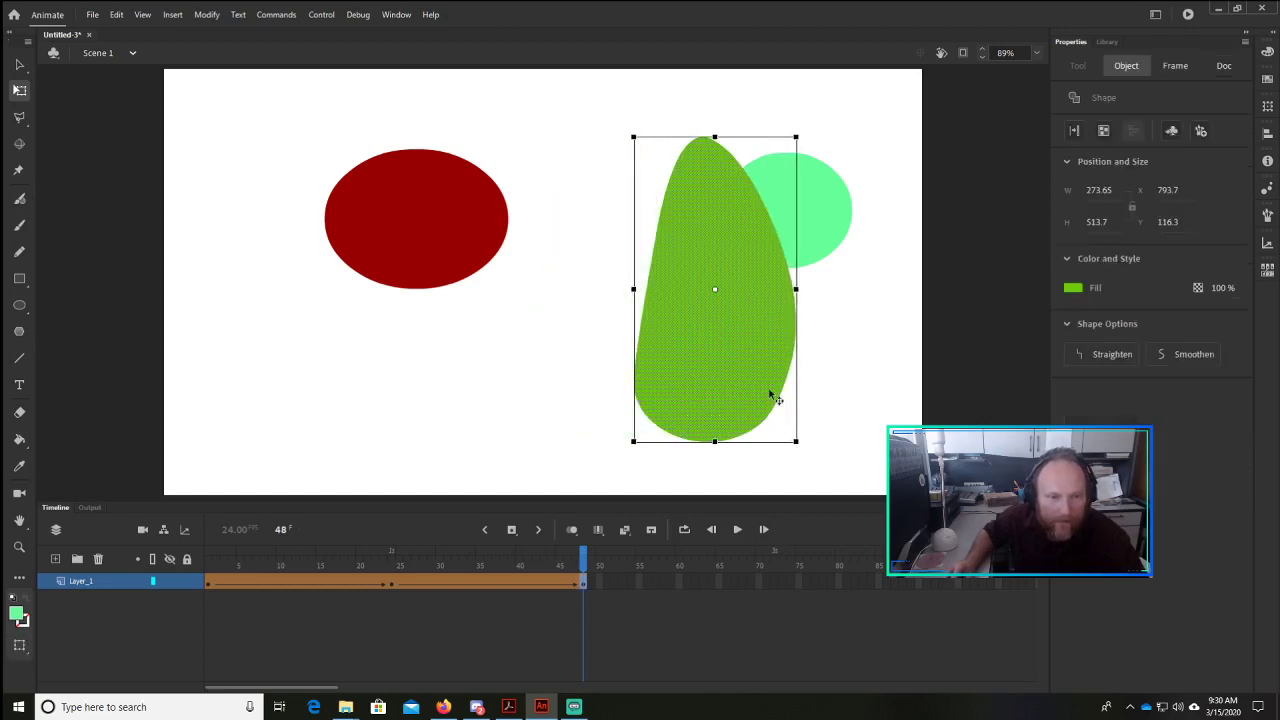
Step: Drag the red ellipse onto the green teardrop and change the teardrop's stacking order with Arrange
{"action": "left_click", "coordinate": [838, 198]}
{"action": "left_click_drag", "start_coordinate": [488, 212], "coordinate": [695, 226]}
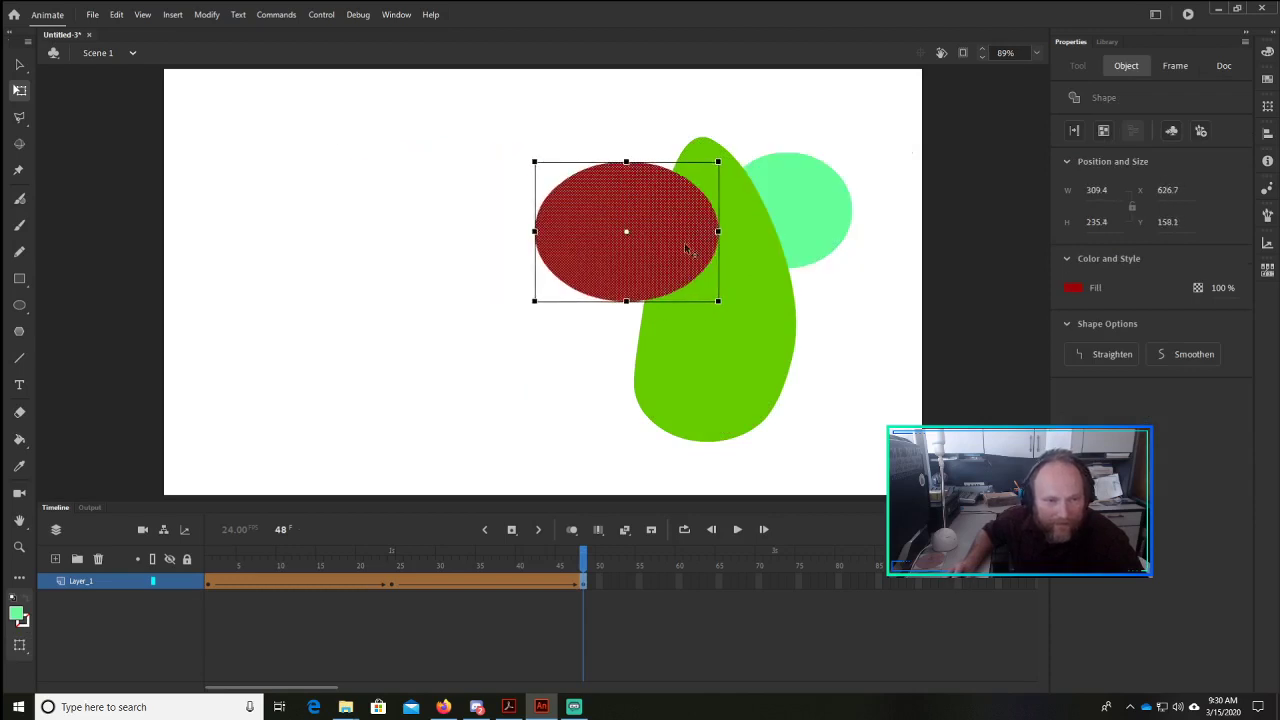
{"action": "left_click", "coordinate": [747, 345]}
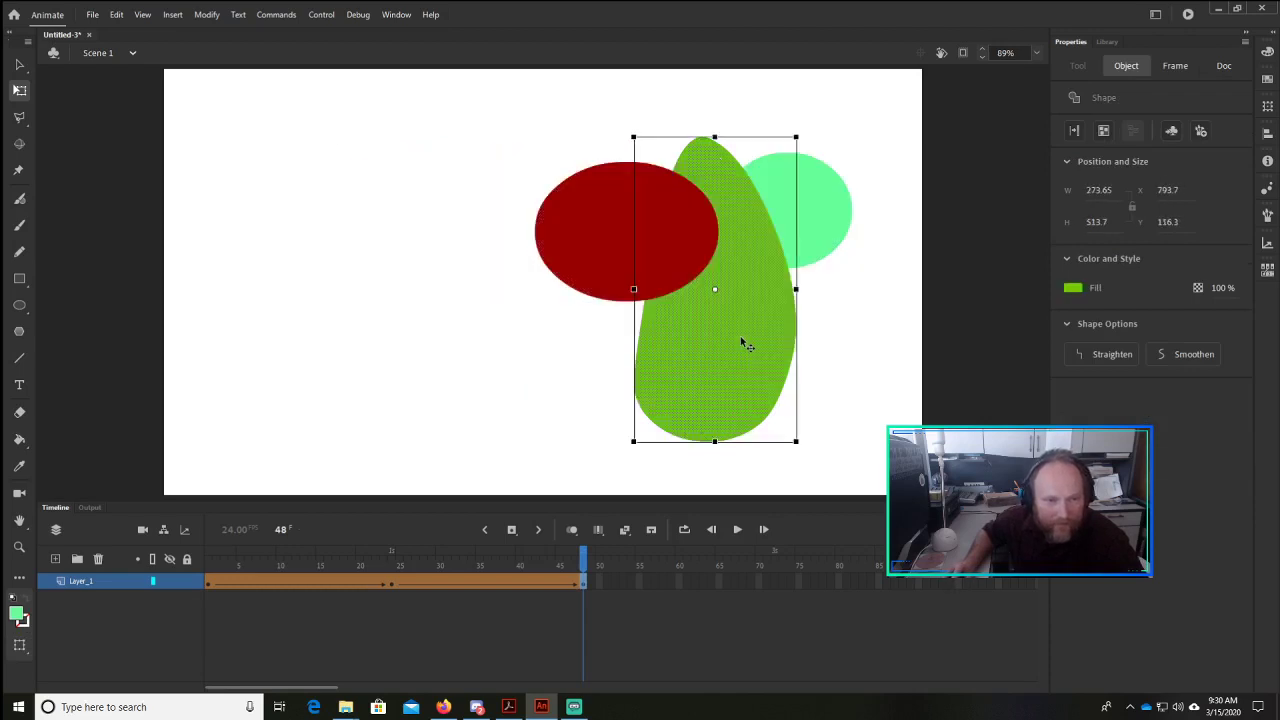
{"action": "right_click", "coordinate": [741, 341]}
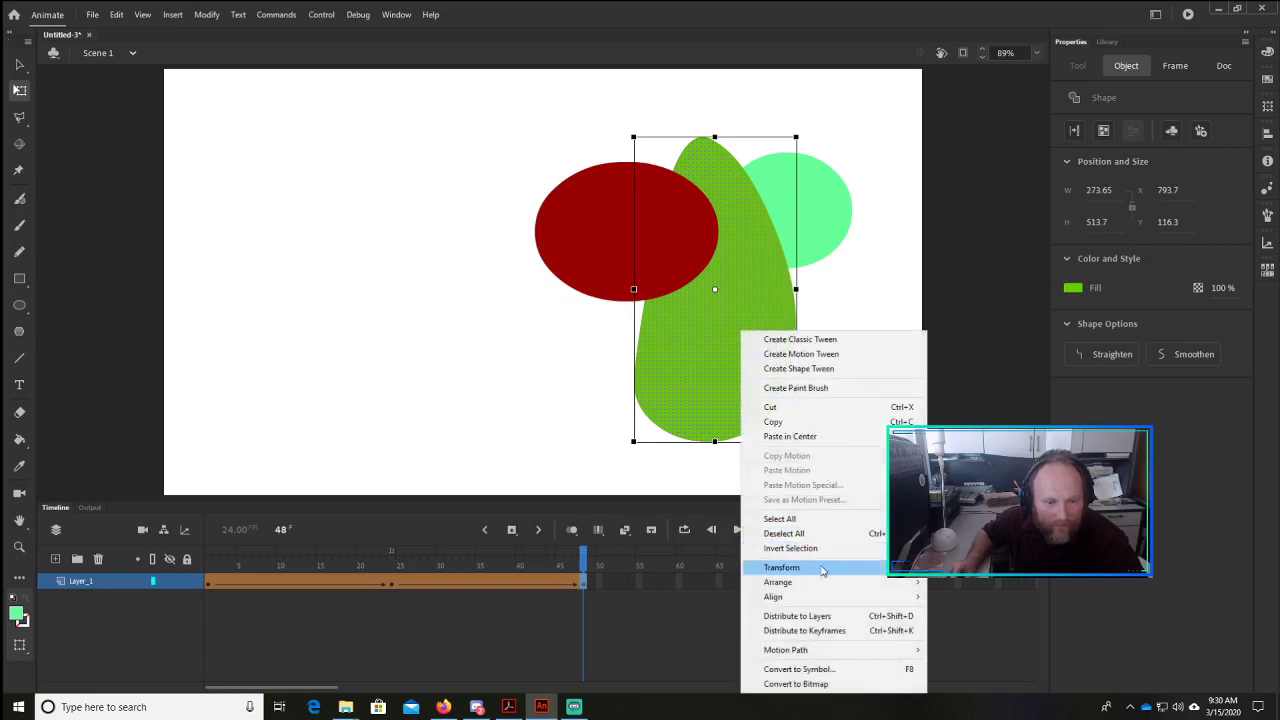
{"action": "left_click", "coordinate": [508, 434]}
{"action": "left_click", "coordinate": [553, 397]}
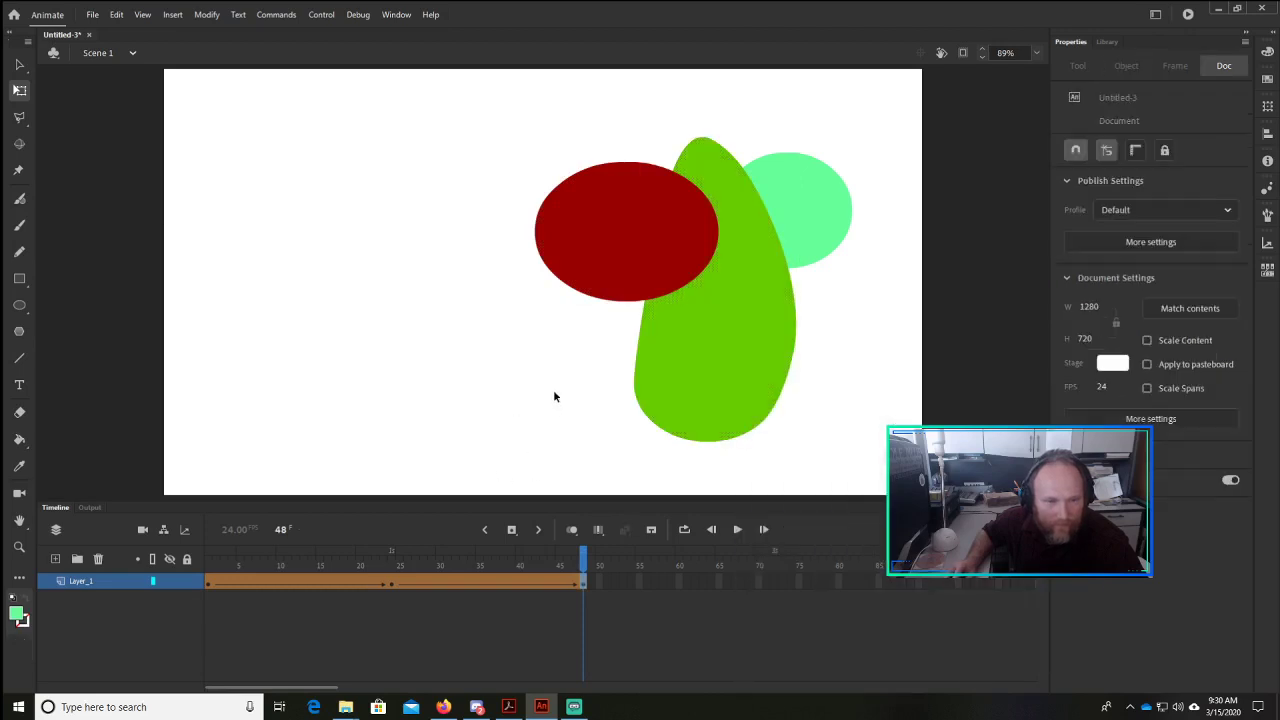
{"action": "left_click_drag", "start_coordinate": [410, 552], "coordinate": [612, 484]}
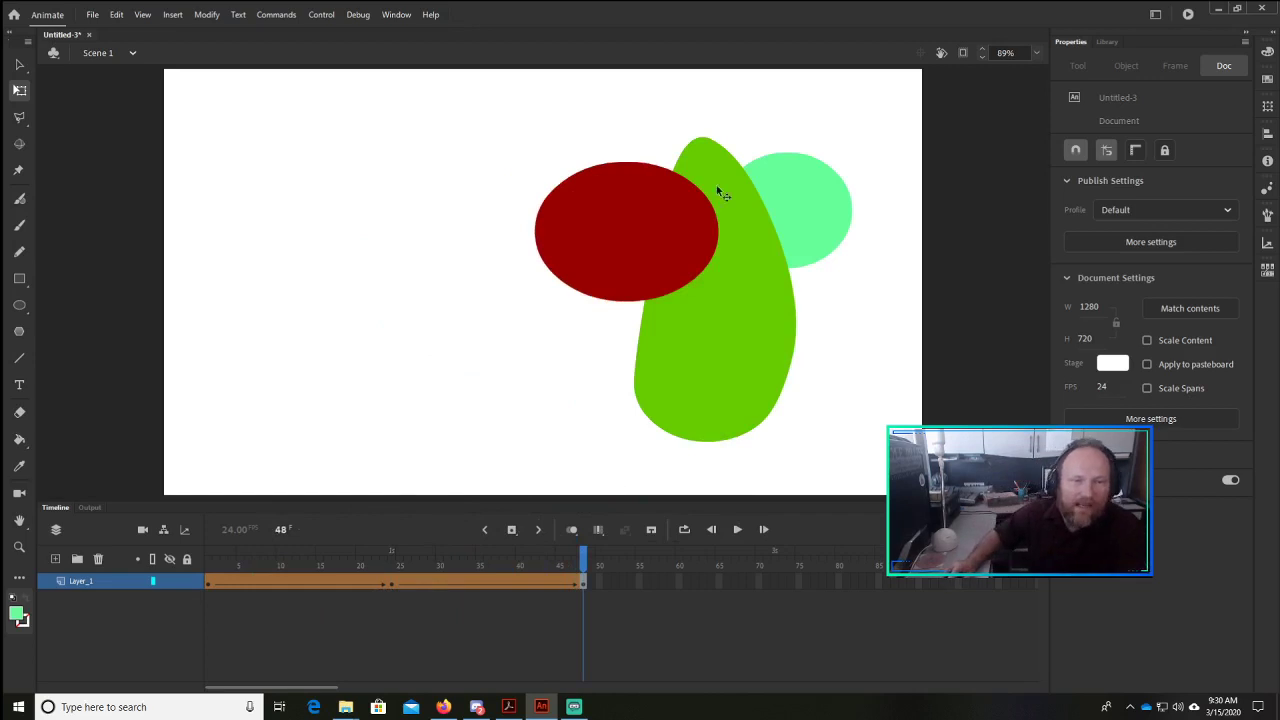
{"action": "left_click", "coordinate": [658, 307]}
{"action": "left_click", "coordinate": [566, 354]}
{"action": "left_click", "coordinate": [654, 266]}
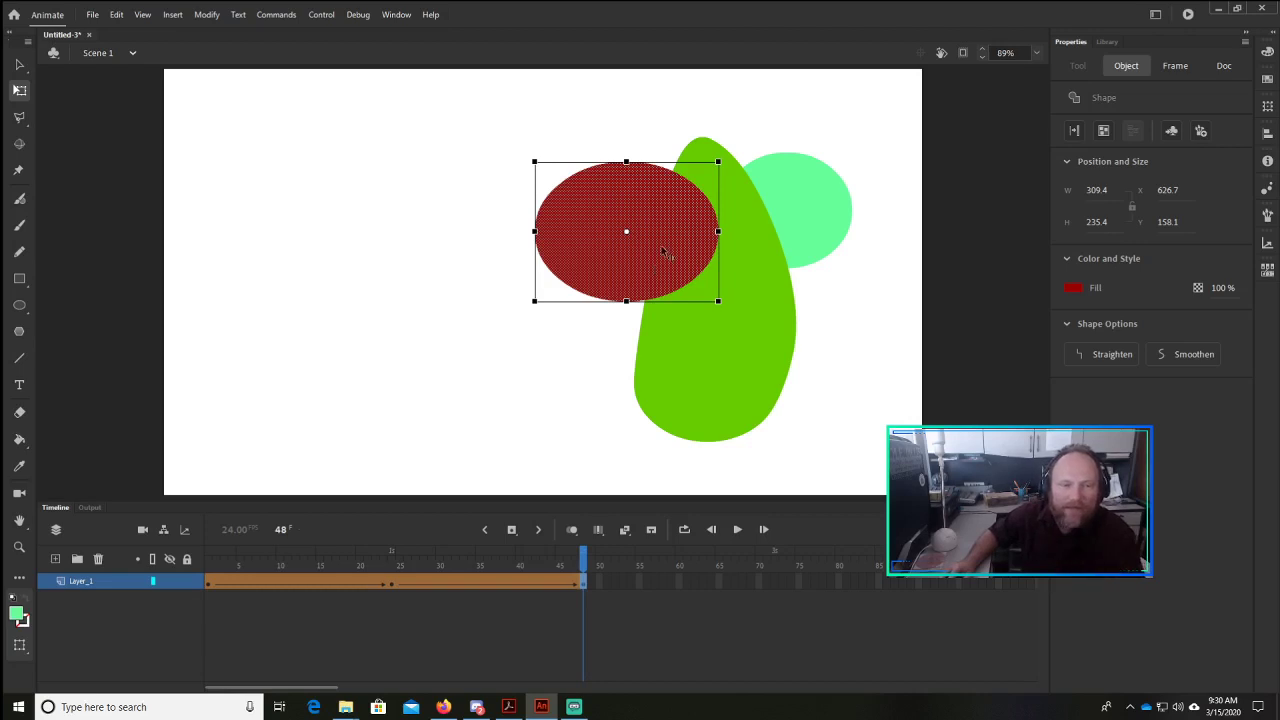
{"action": "left_click_drag", "start_coordinate": [658, 268], "coordinate": [479, 275]}
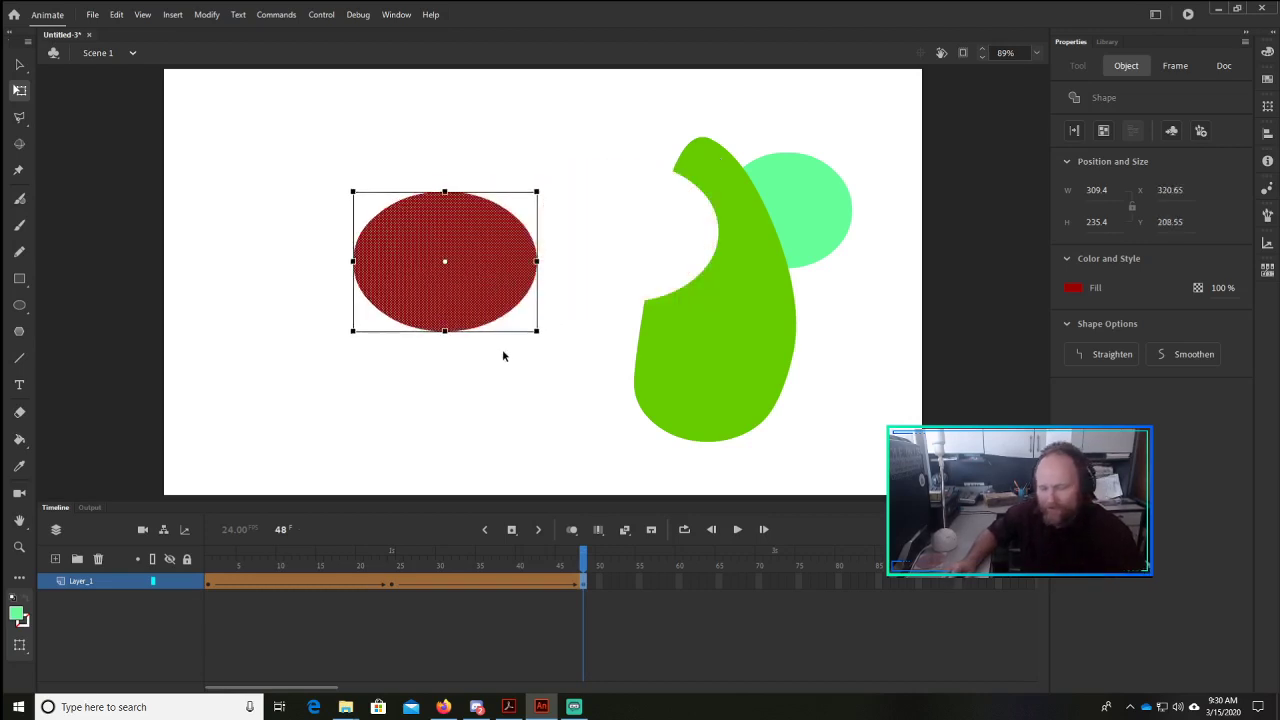
{"action": "key", "text": "ctrl+z"}
{"action": "left_click", "coordinate": [718, 400]}
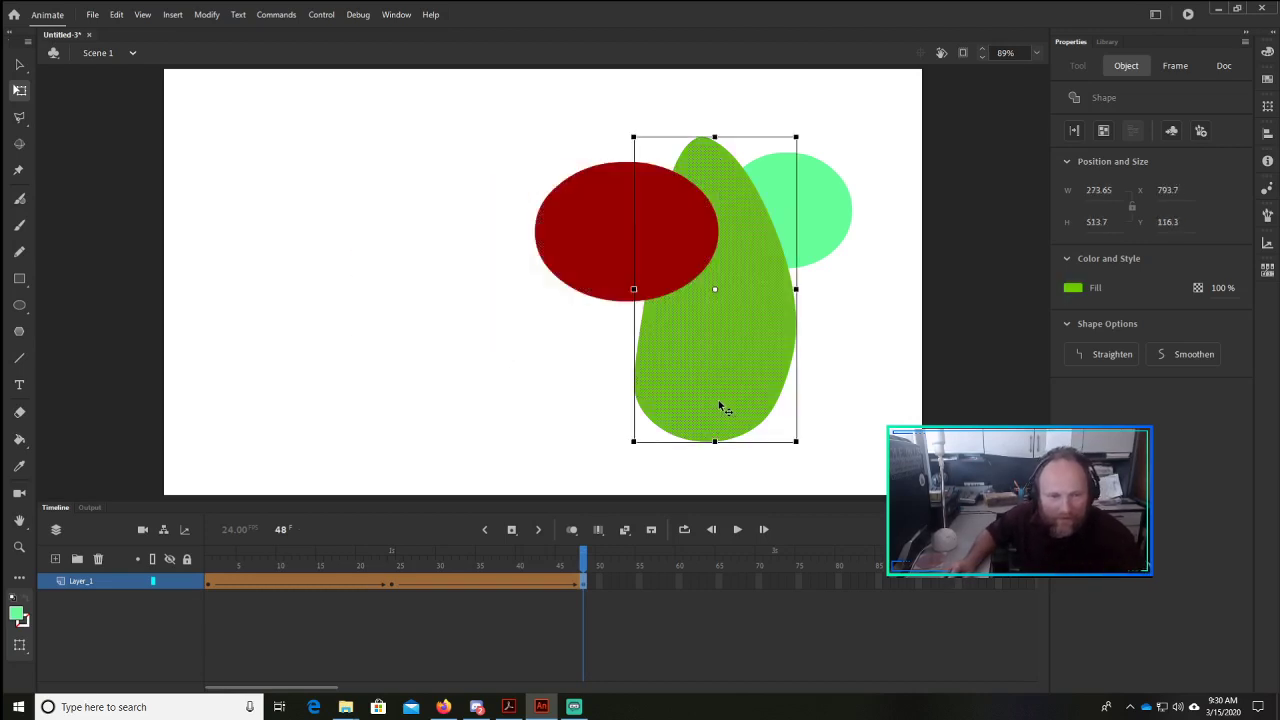
{"action": "left_click", "coordinate": [840, 337]}
{"action": "left_click", "coordinate": [829, 257]}
{"action": "left_click_drag", "start_coordinate": [823, 229], "coordinate": [908, 212]}
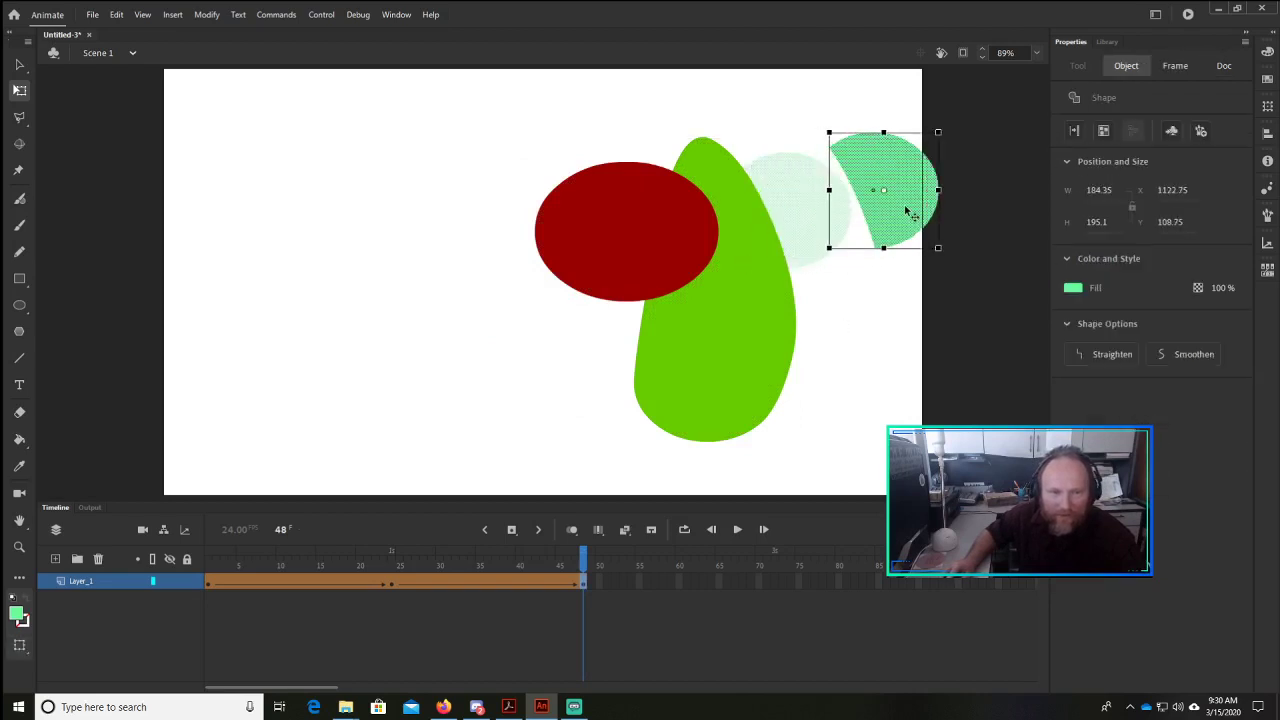
{"action": "key", "text": "ctrl+z"}
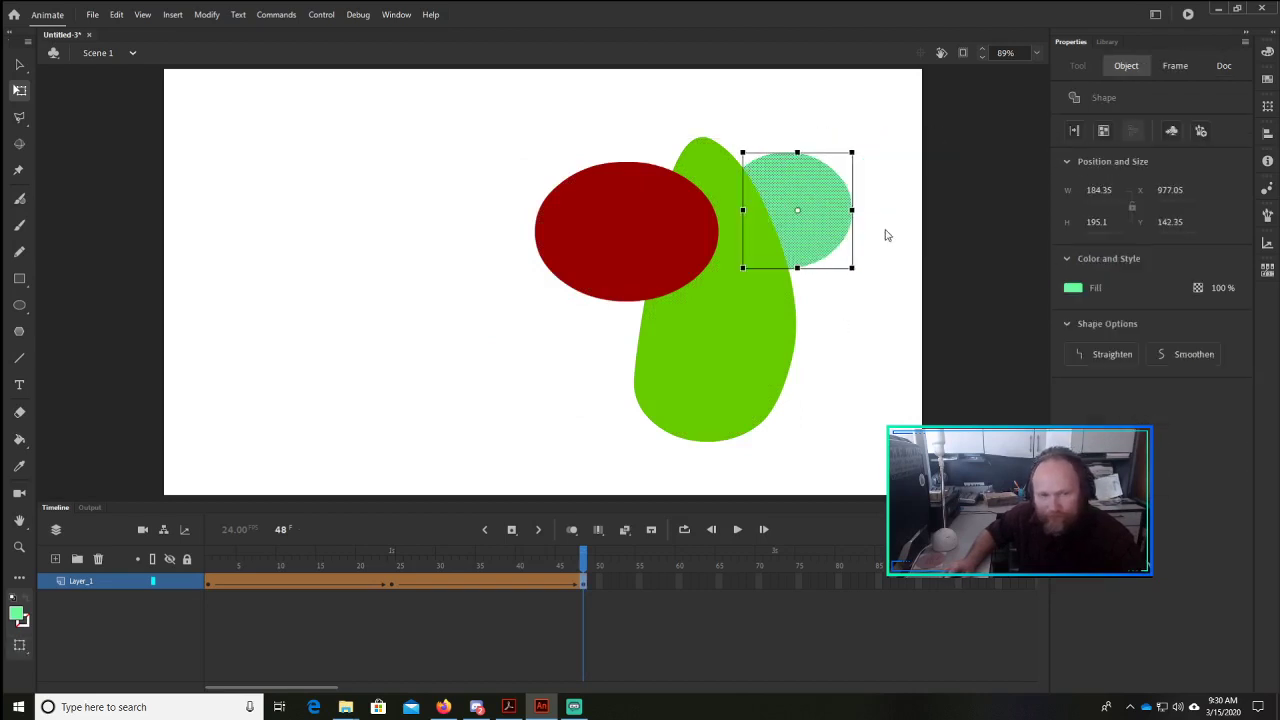
{"action": "left_click", "coordinate": [849, 361]}
{"action": "left_click", "coordinate": [388, 556]}
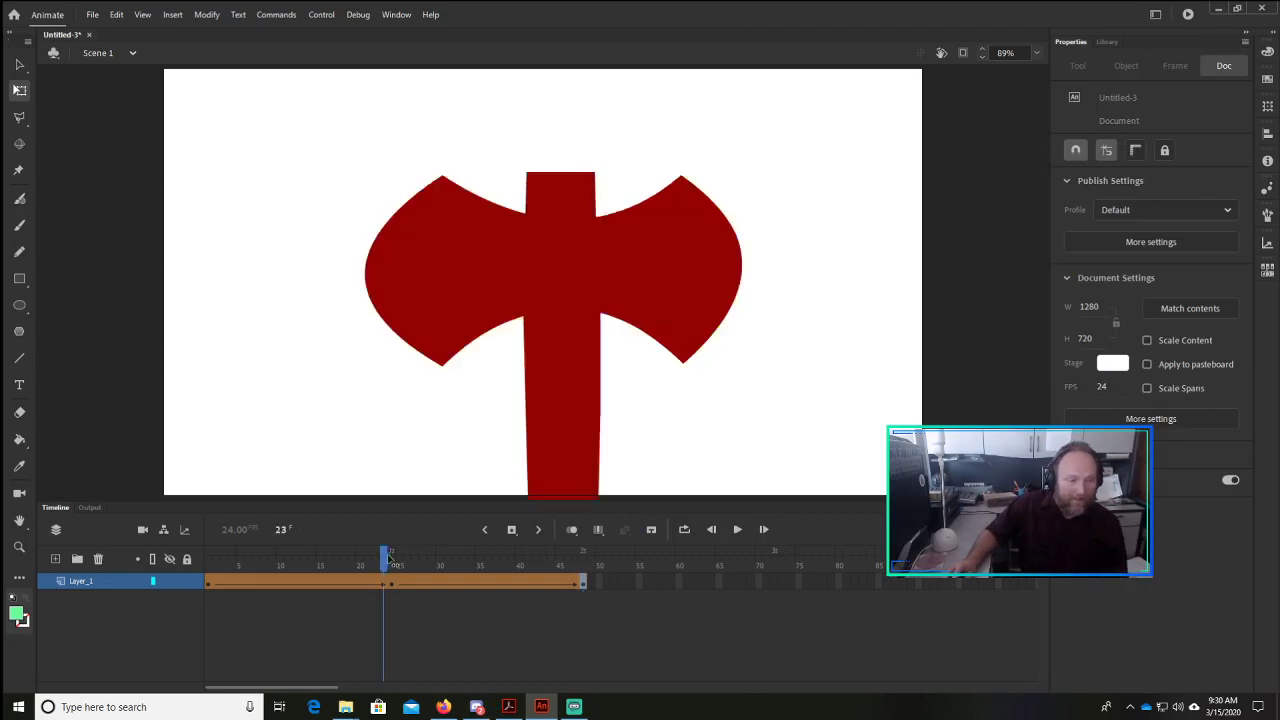
{"action": "left_click_drag", "start_coordinate": [390, 558], "coordinate": [668, 597]}
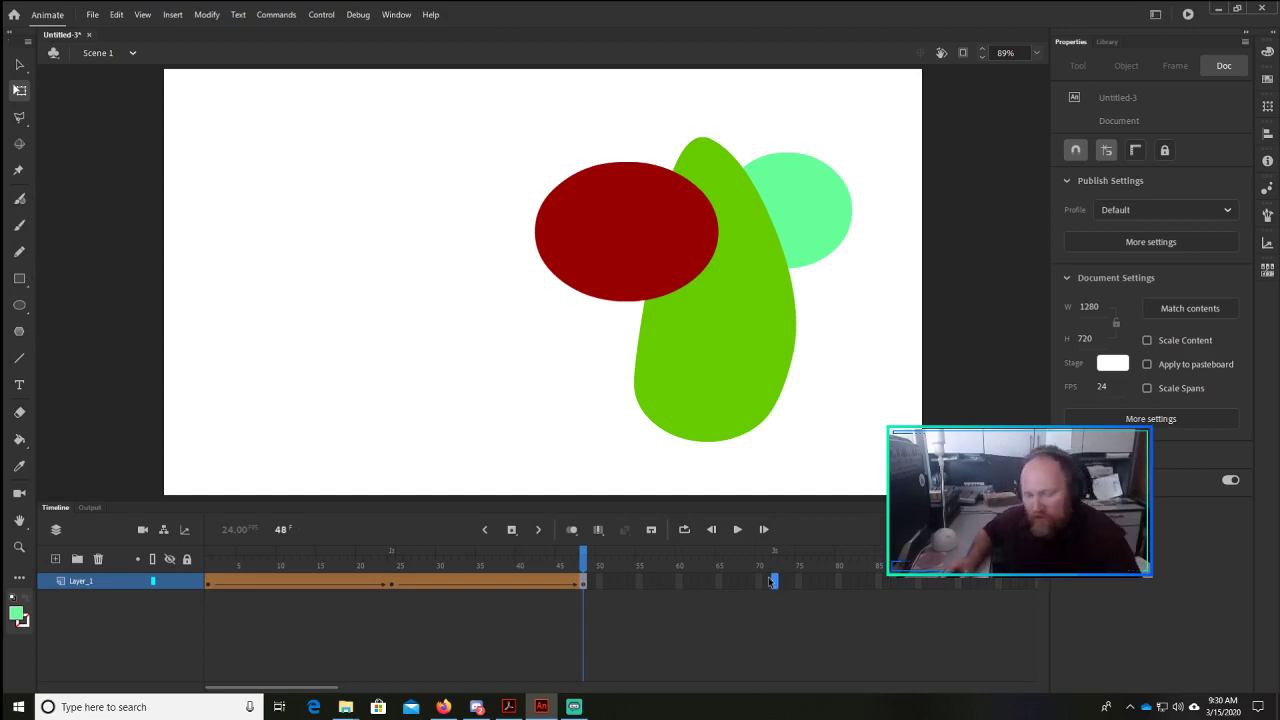
Step: Insert a keyframe at frame 72 and delete the shapes it copied
{"action": "right_click", "coordinate": [775, 583]}
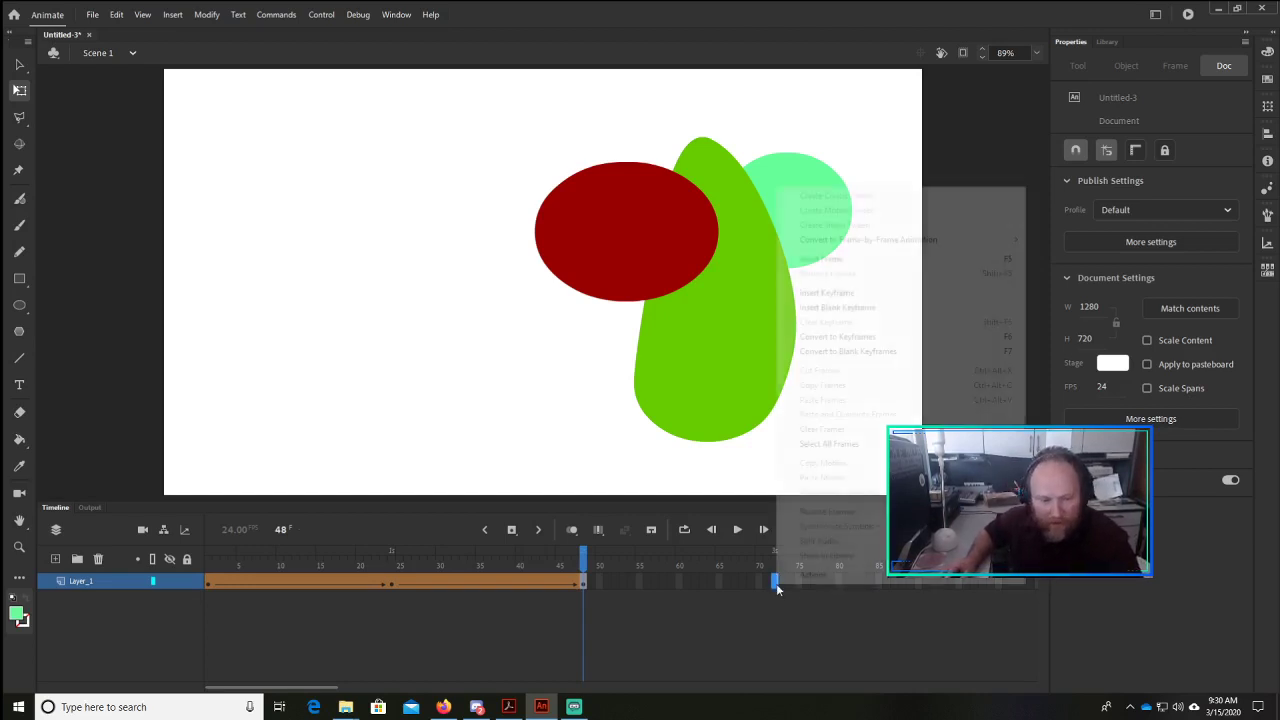
{"action": "left_click", "coordinate": [846, 293]}
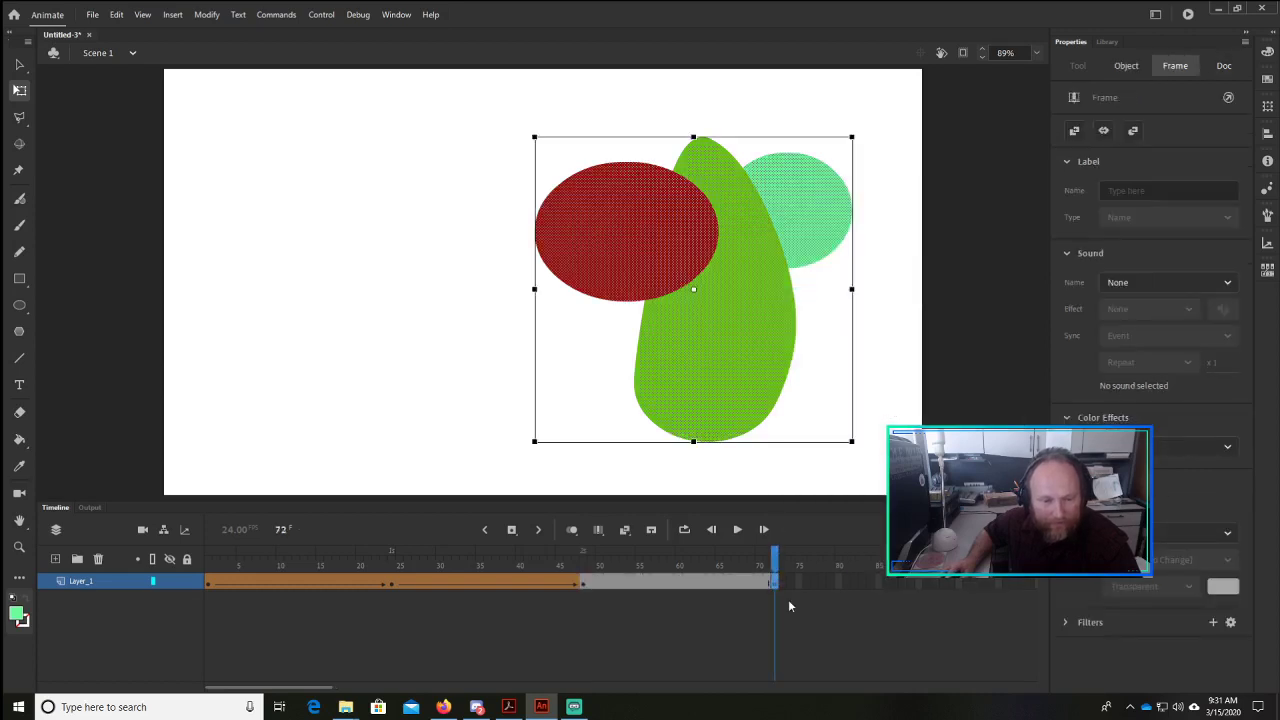
{"action": "key", "text": "Delete"}
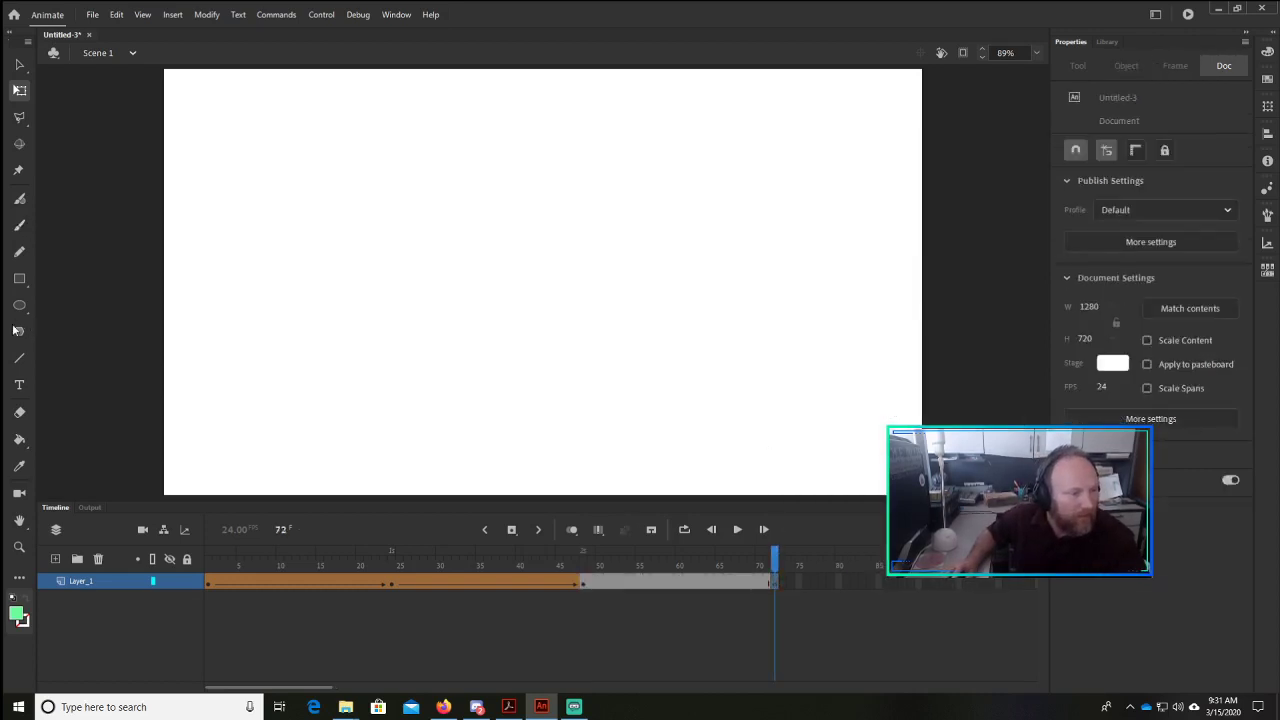
Step: Add the name as text in the upper middle of the stage and move it down toward the centre
{"action": "left_click", "coordinate": [17, 386]}
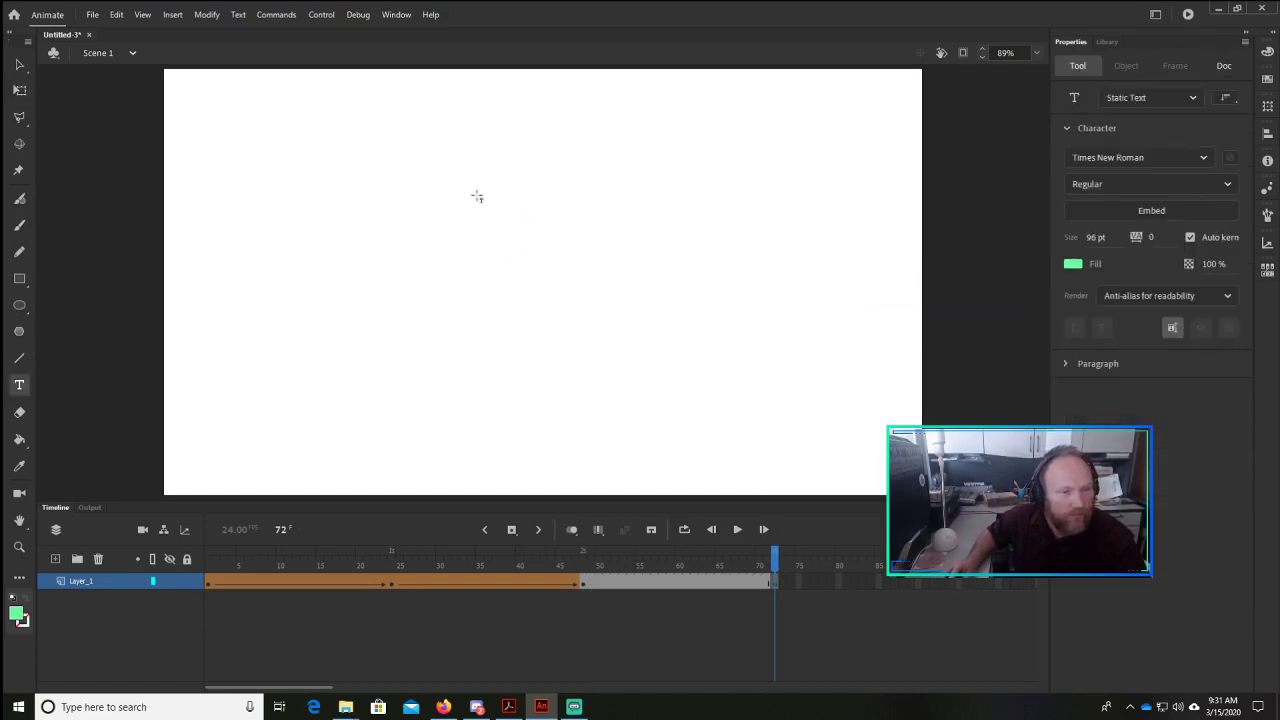
{"action": "left_click_drag", "start_coordinate": [477, 197], "coordinate": [623, 289]}
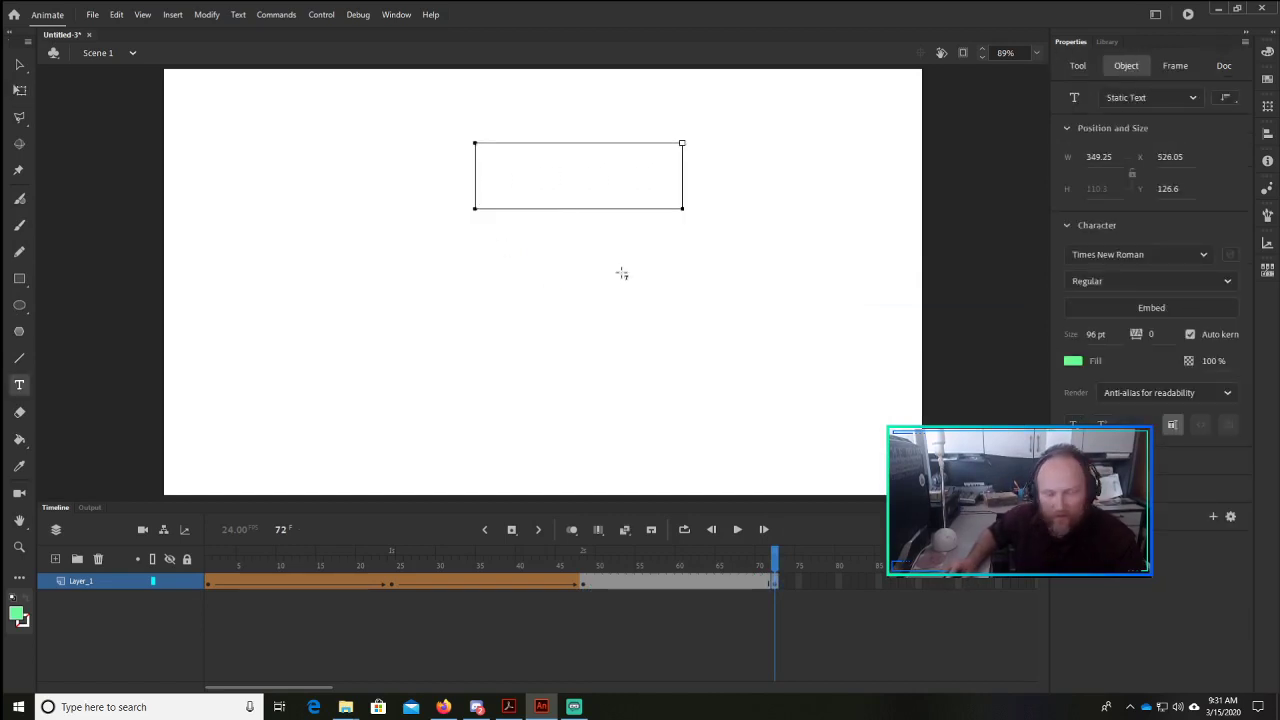
{"action": "type", "text": "Lyle"}
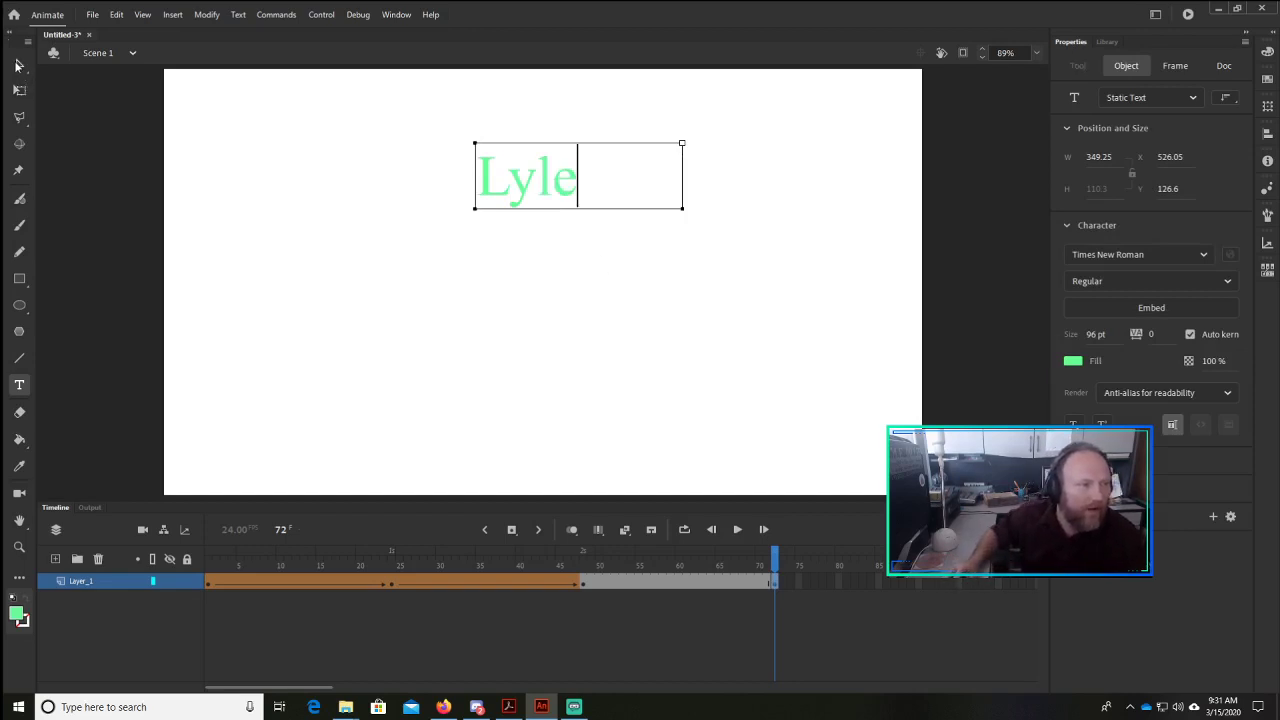
{"action": "key", "text": "Escape"}
{"action": "left_click_drag", "start_coordinate": [519, 189], "coordinate": [523, 270]}
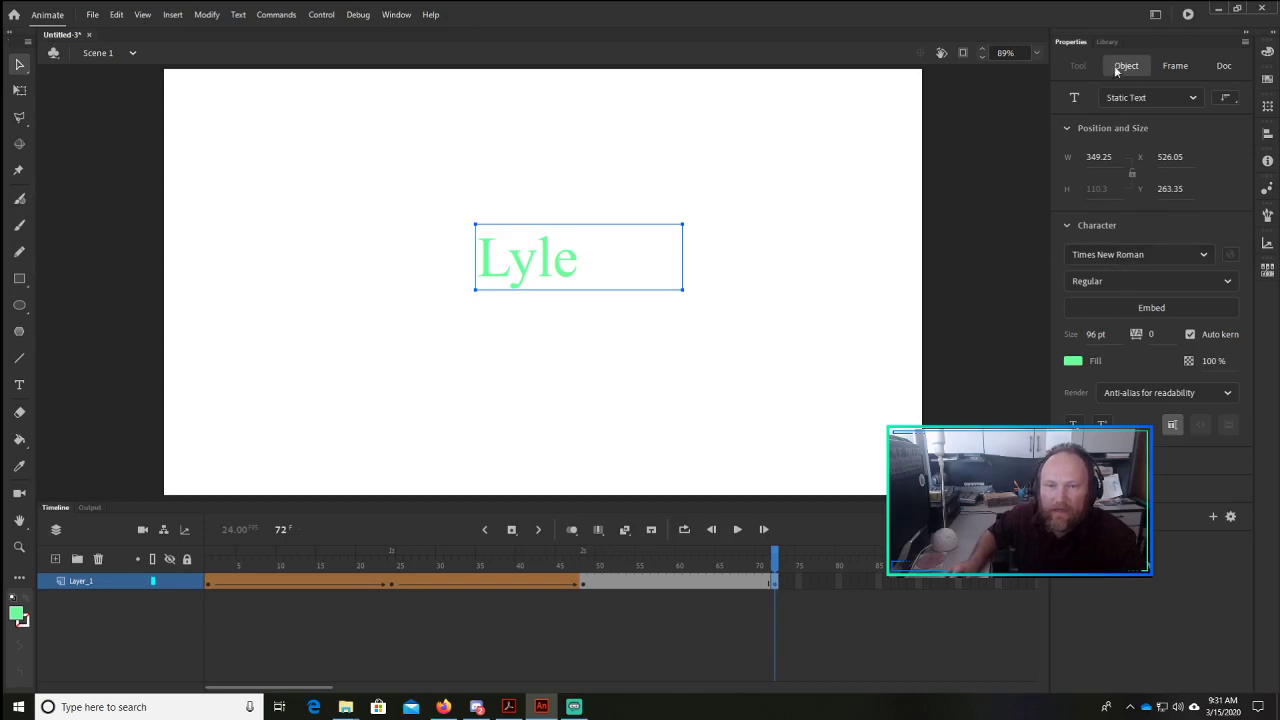
Step: Set the name text's font to Tw Cen MT Condensed Extra Bold and its colour to black
{"action": "left_click", "coordinate": [1140, 256]}
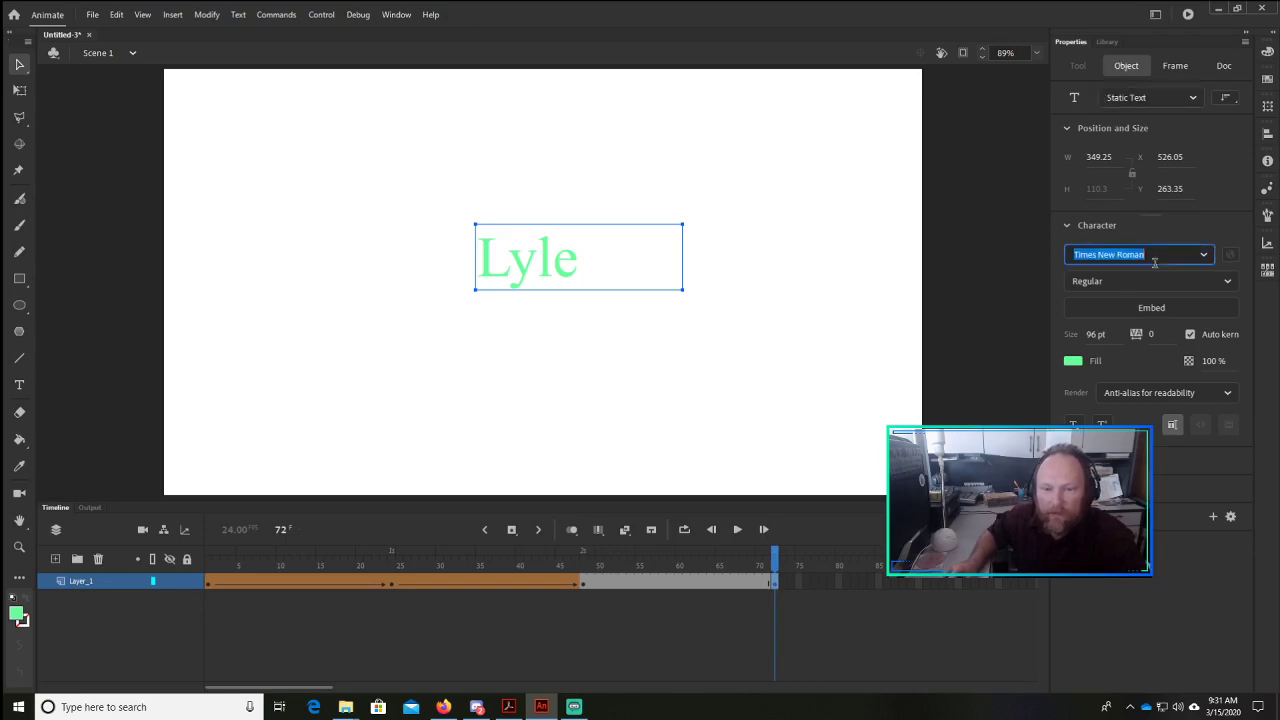
{"action": "left_click", "coordinate": [1207, 256]}
{"action": "left_click", "coordinate": [1207, 255]}
{"action": "left_click", "coordinate": [1207, 255]}
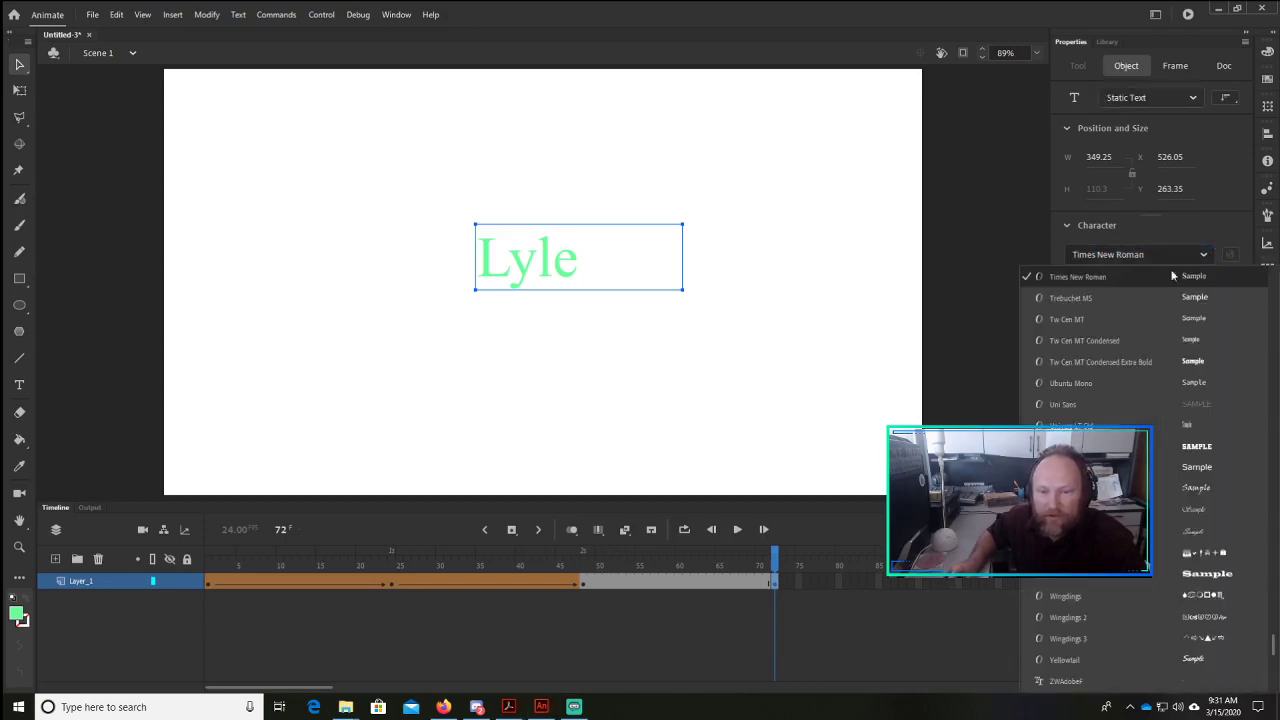
{"action": "left_click", "coordinate": [1129, 364]}
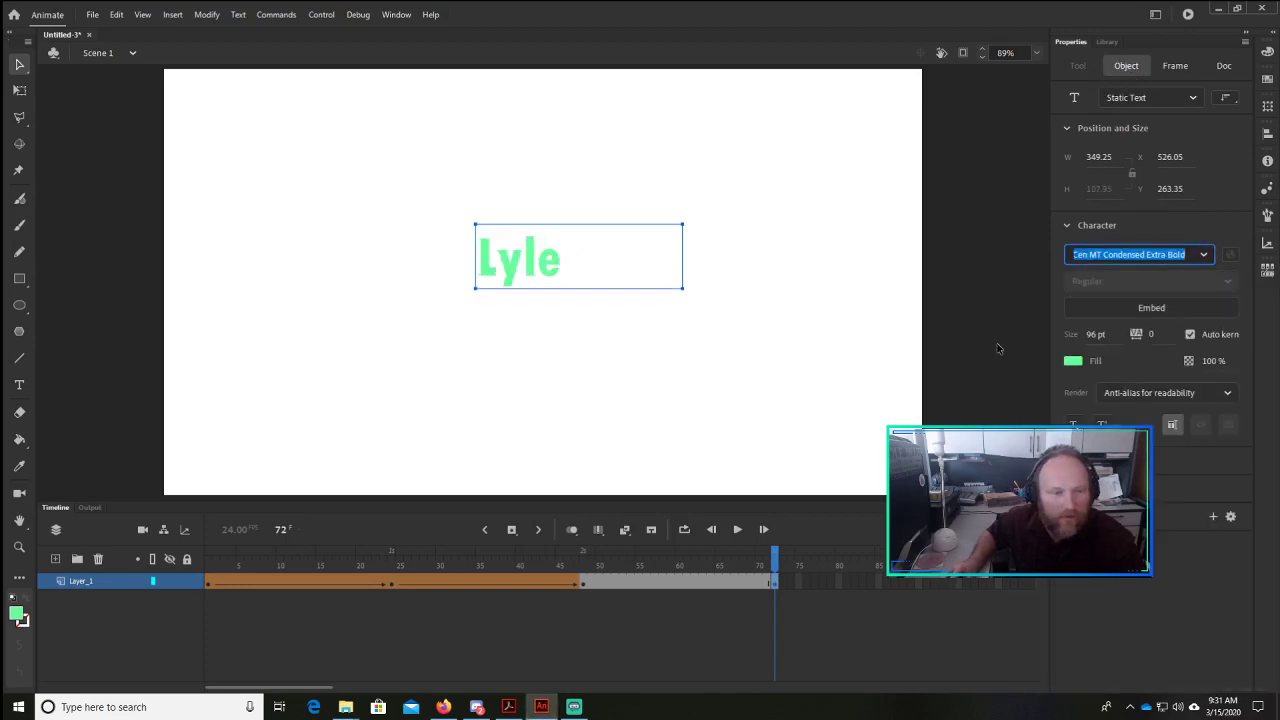
{"action": "left_click", "coordinate": [1072, 361]}
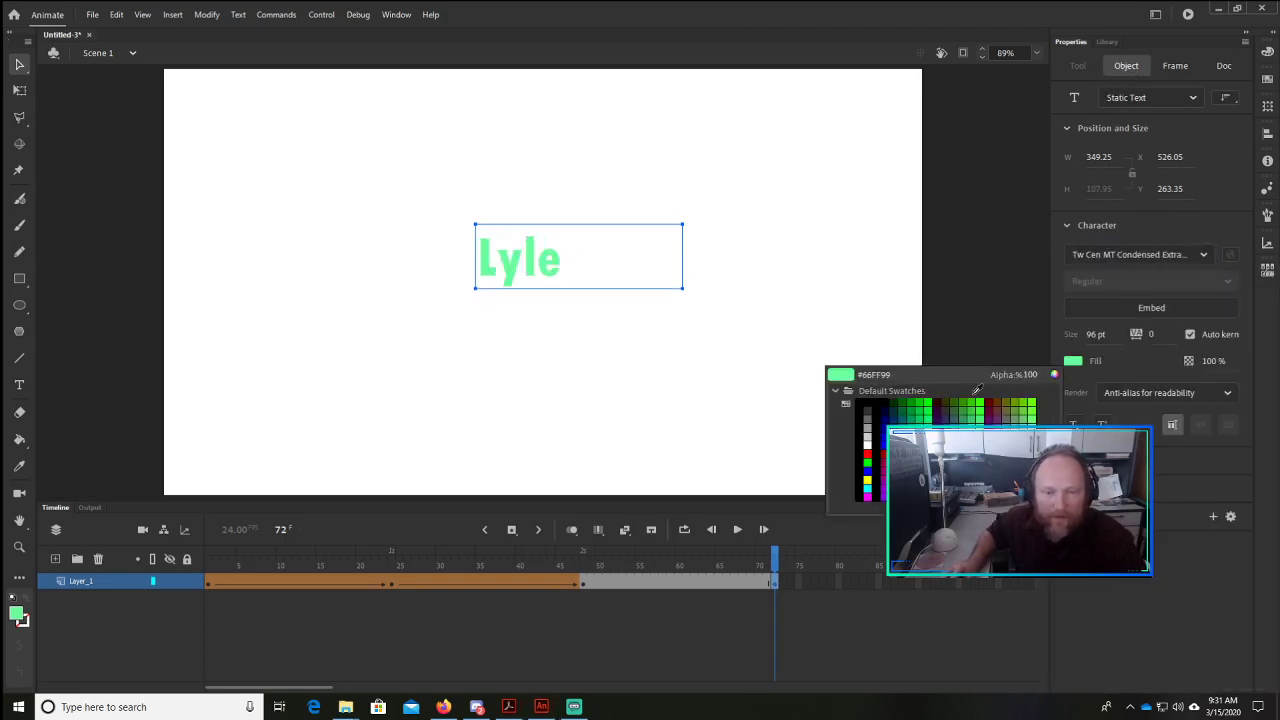
{"action": "left_click", "coordinate": [885, 399]}
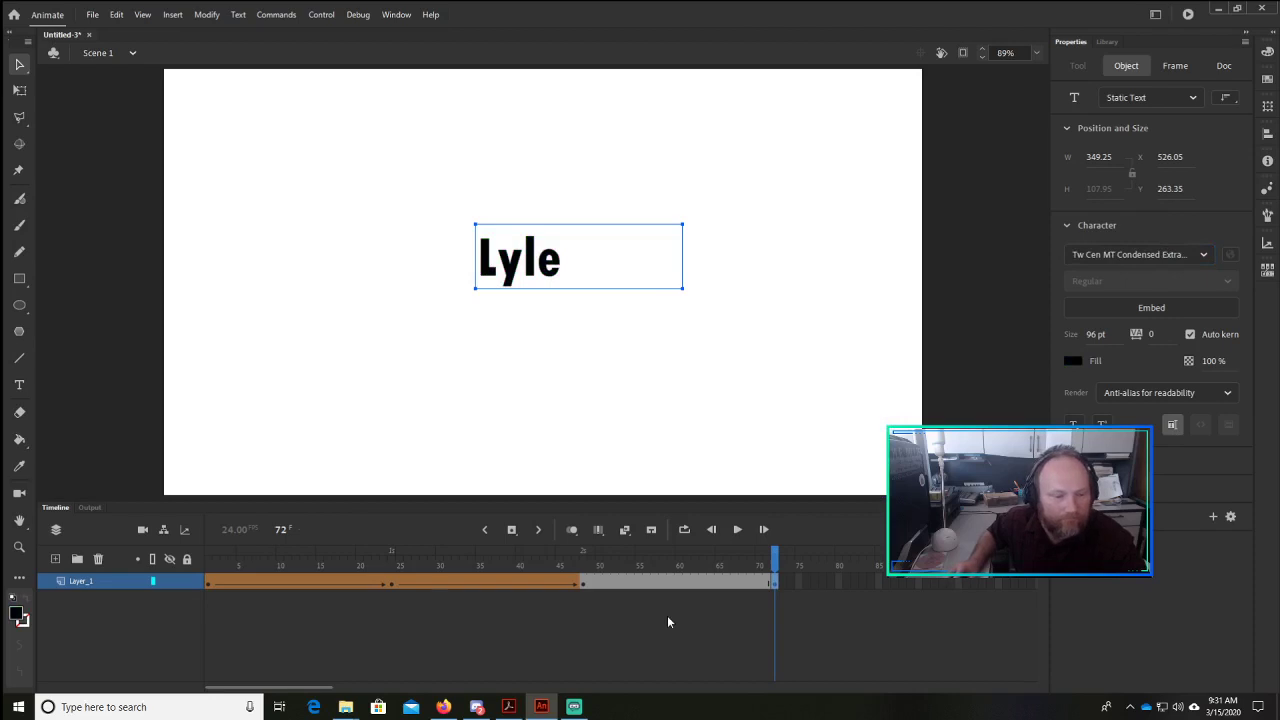
Step: Narrow the name text box and move the text toward the stage centre
{"action": "left_click_drag", "start_coordinate": [704, 556], "coordinate": [774, 565]}
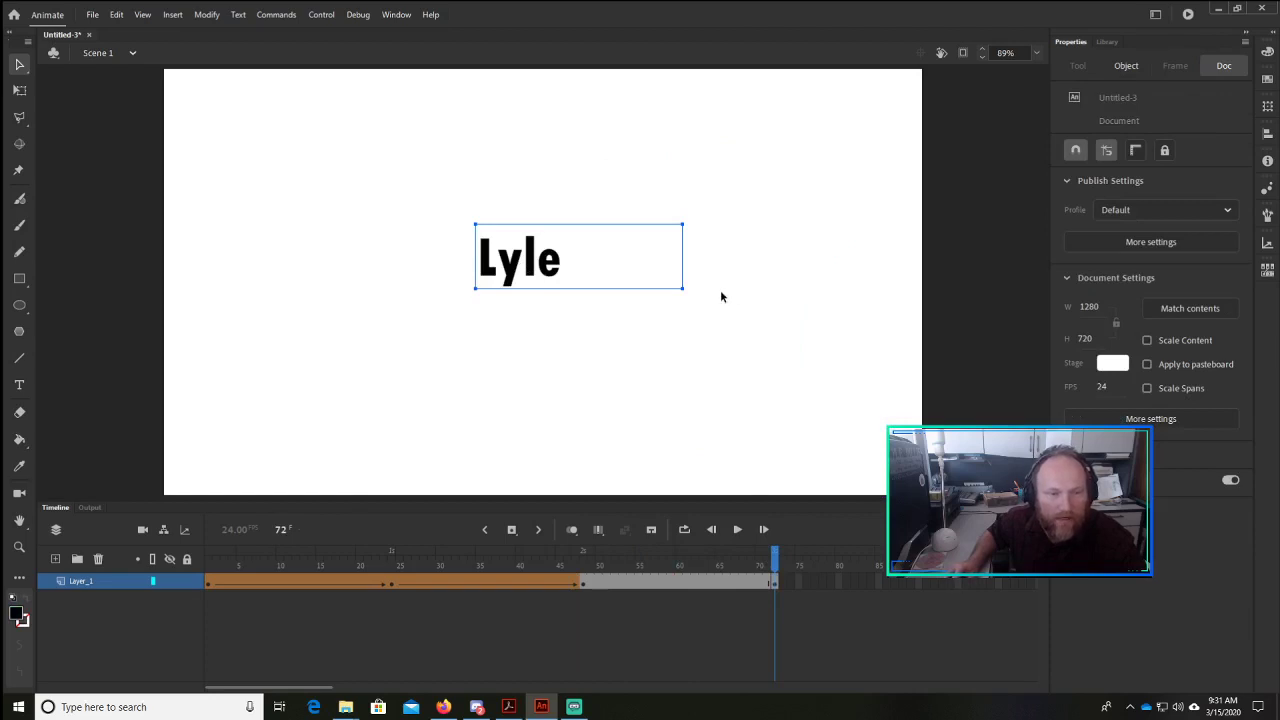
{"action": "left_click_drag", "start_coordinate": [683, 287], "coordinate": [562, 218]}
{"action": "left_click", "coordinate": [634, 302]}
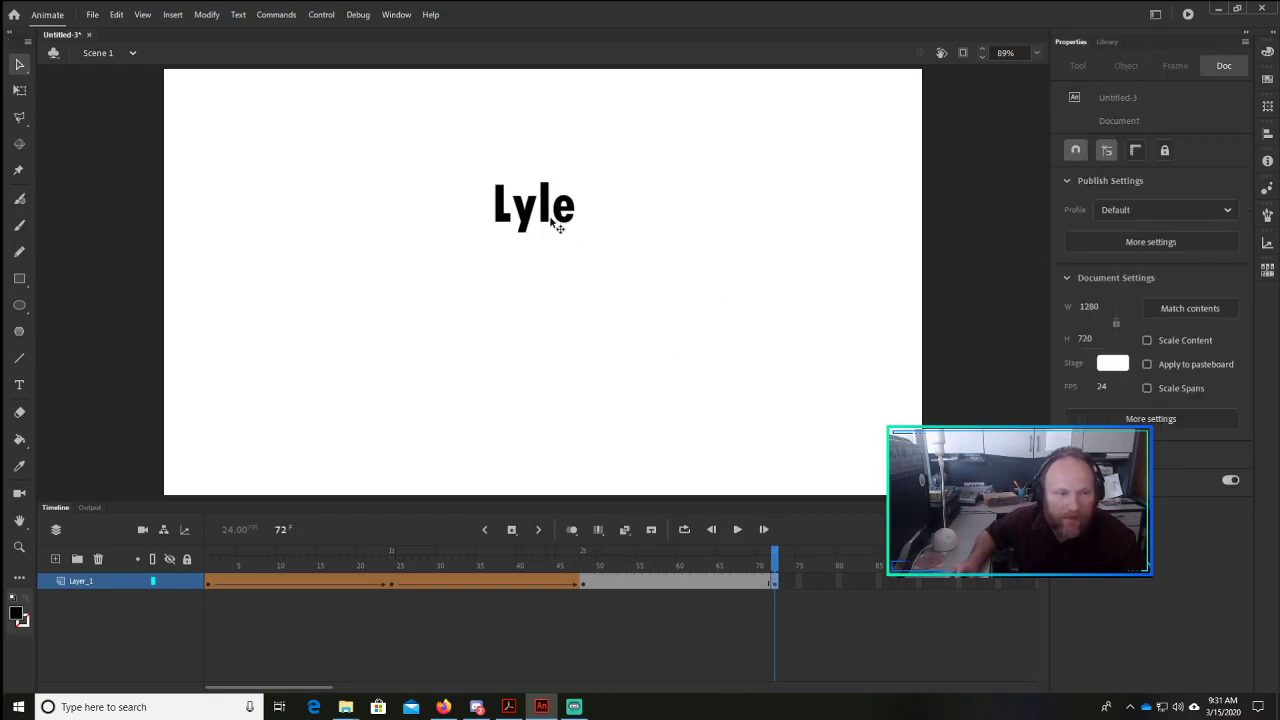
{"action": "left_click", "coordinate": [558, 228]}
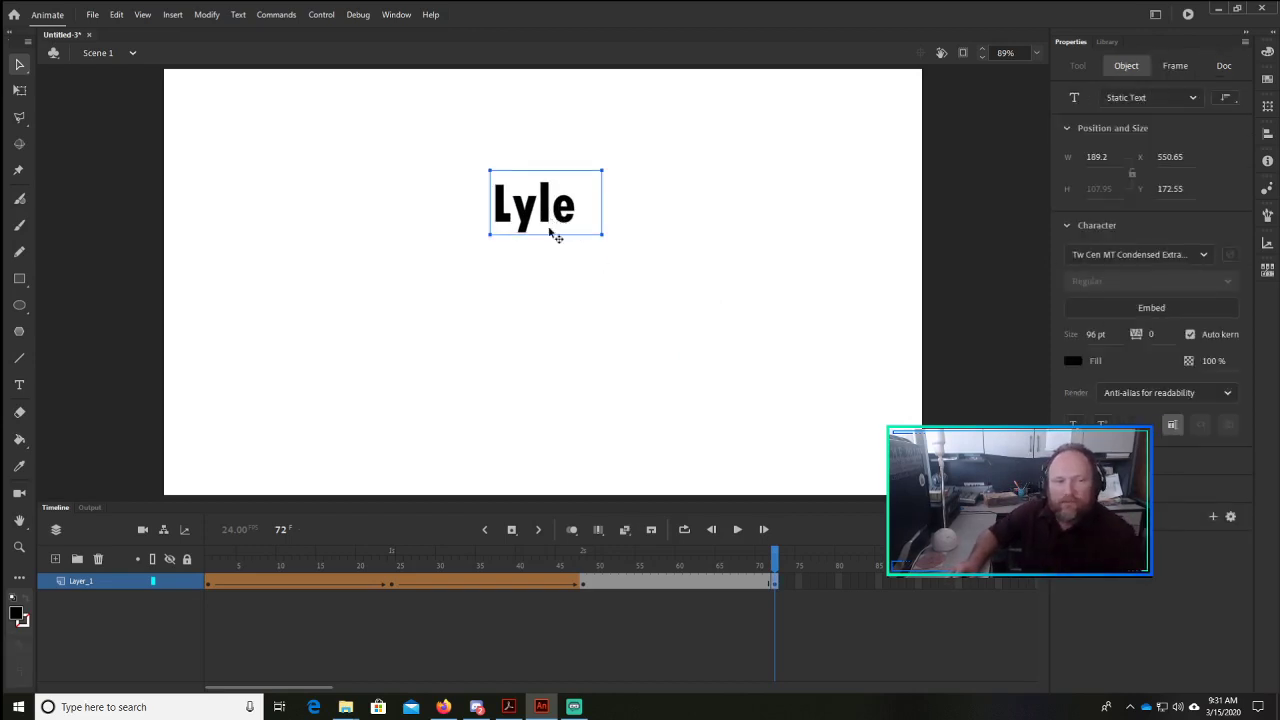
{"action": "left_click_drag", "start_coordinate": [548, 224], "coordinate": [563, 256]}
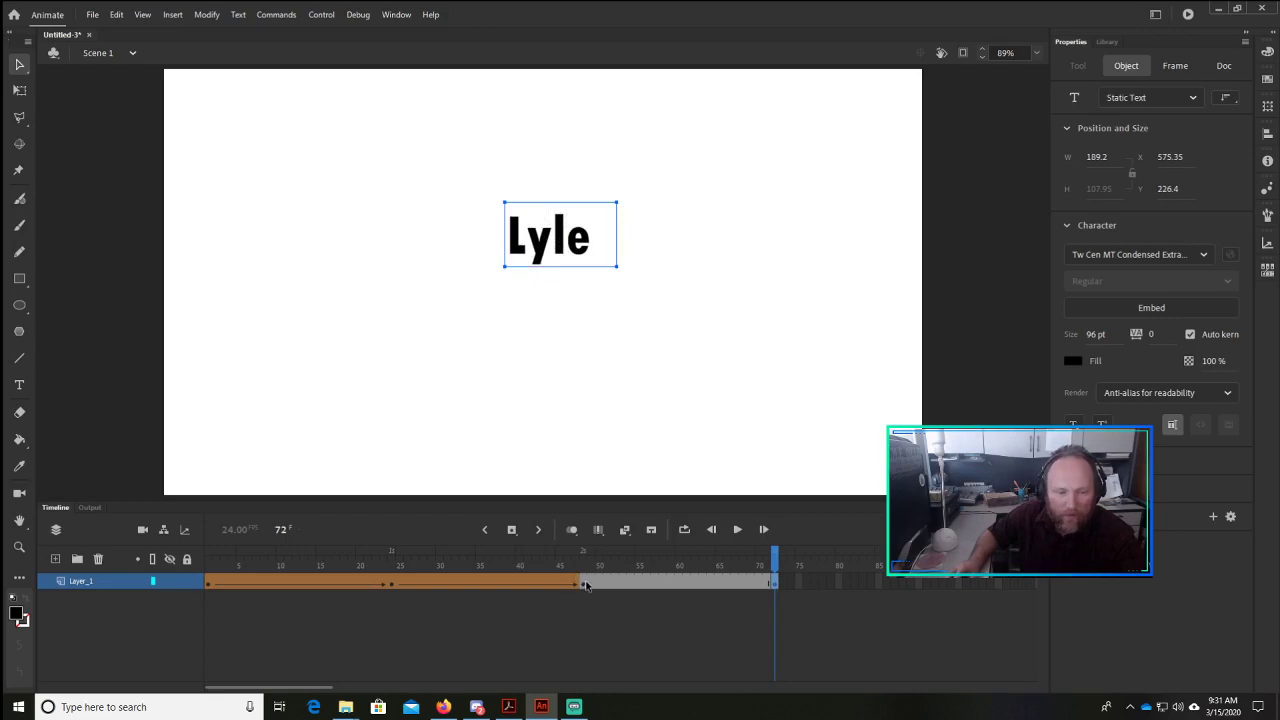
Step: Create a shape tween on the span starting at frame 48
{"action": "left_click", "coordinate": [586, 585]}
{"action": "right_click", "coordinate": [586, 585]}
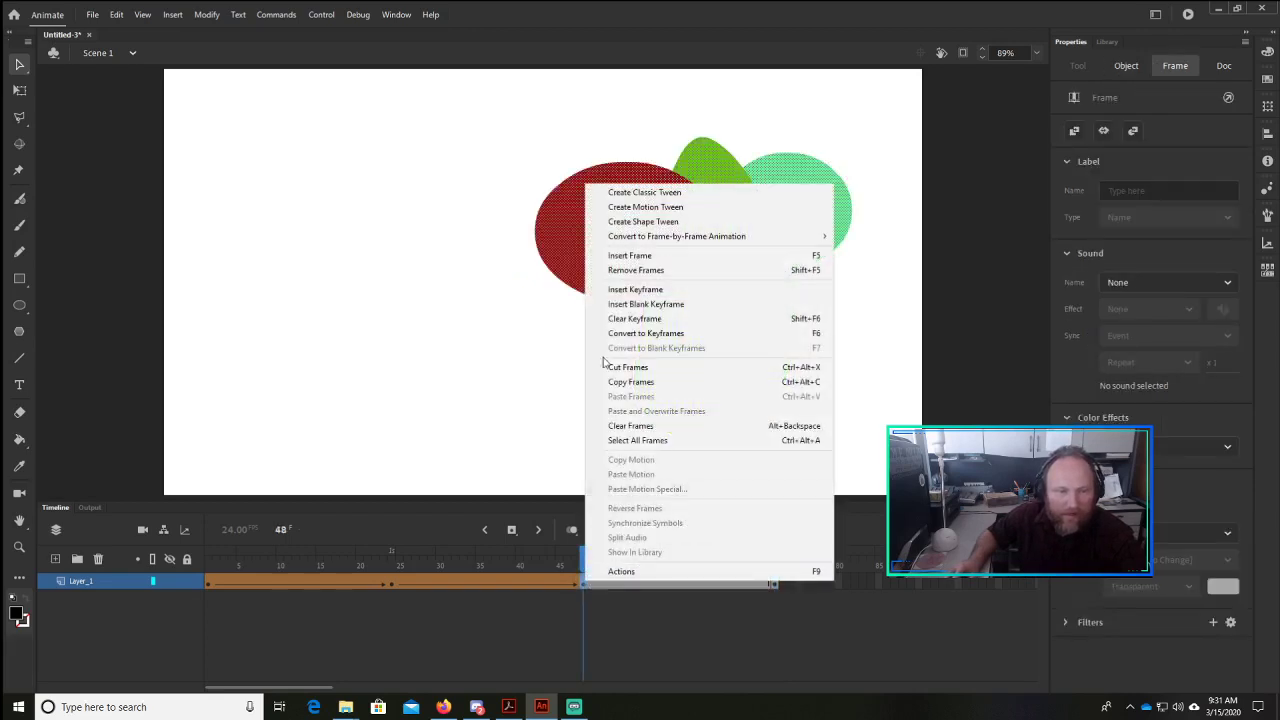
{"action": "left_click", "coordinate": [642, 221]}
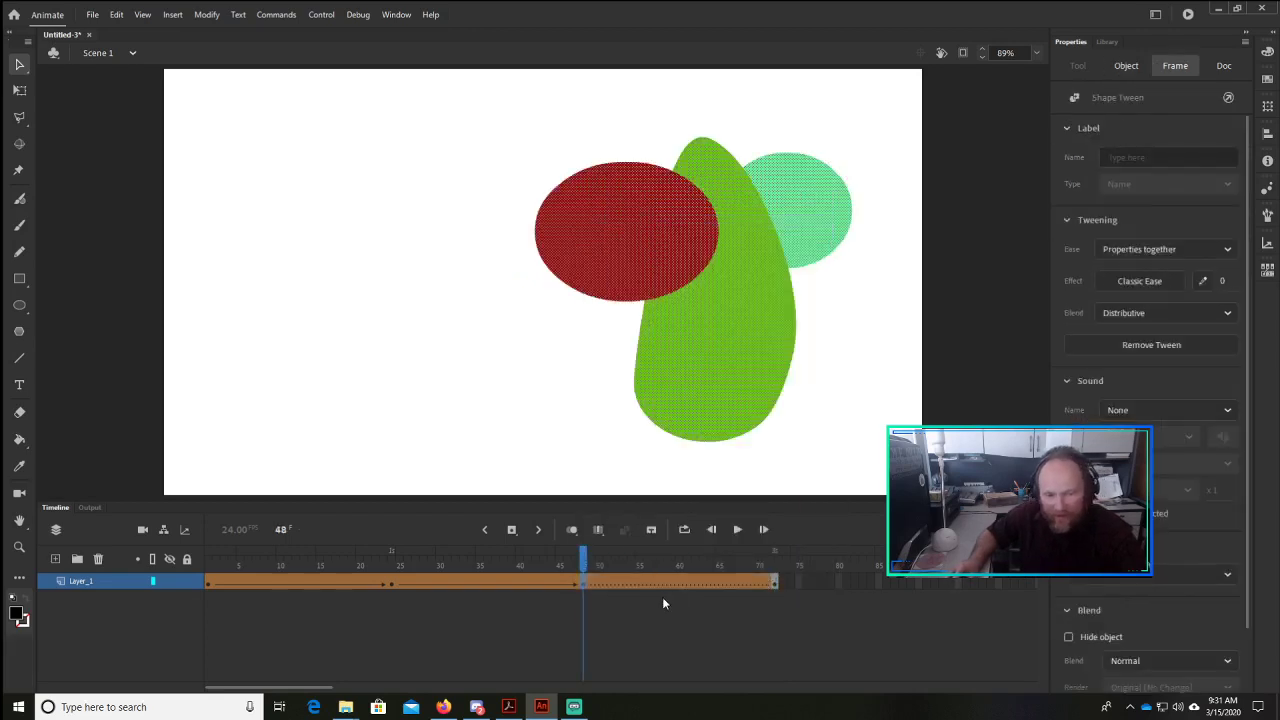
Step: Play and scrub the frame 48–72 tween to preview the ovals morphing into the name
{"action": "key", "text": "Return"}
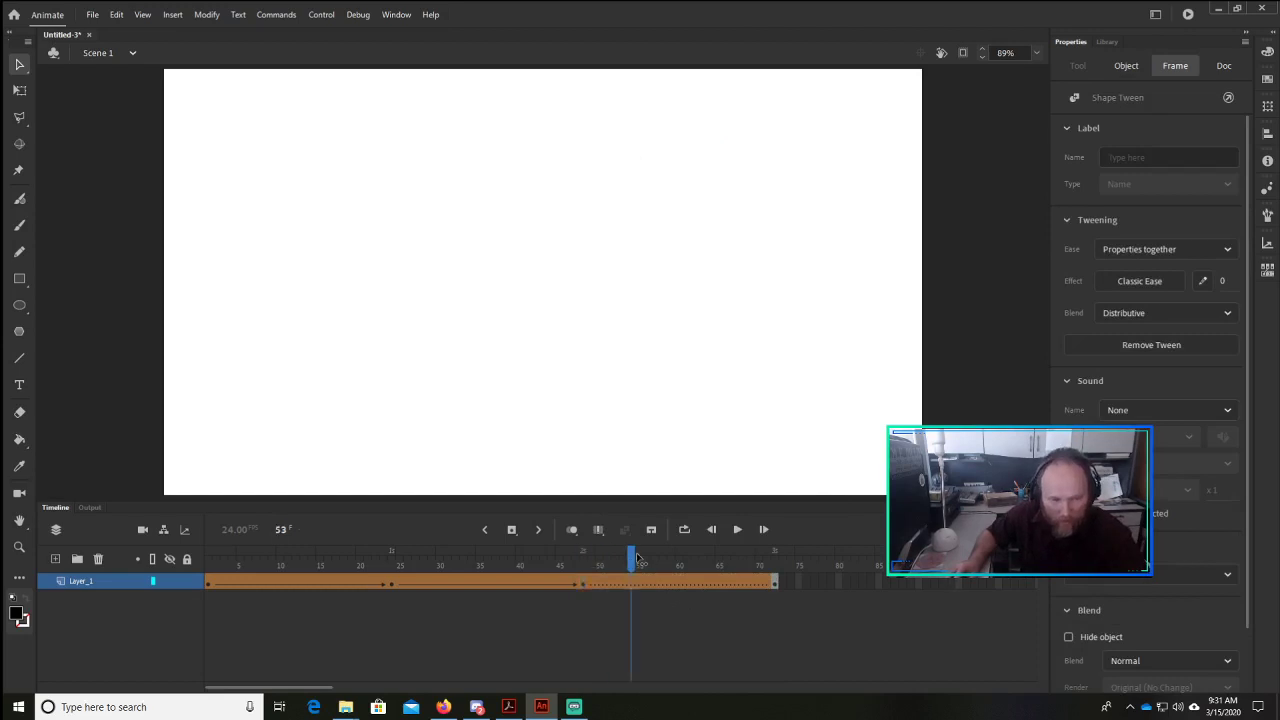
{"action": "left_click_drag", "start_coordinate": [772, 567], "coordinate": [811, 570]}
{"action": "left_click", "coordinate": [845, 567]}
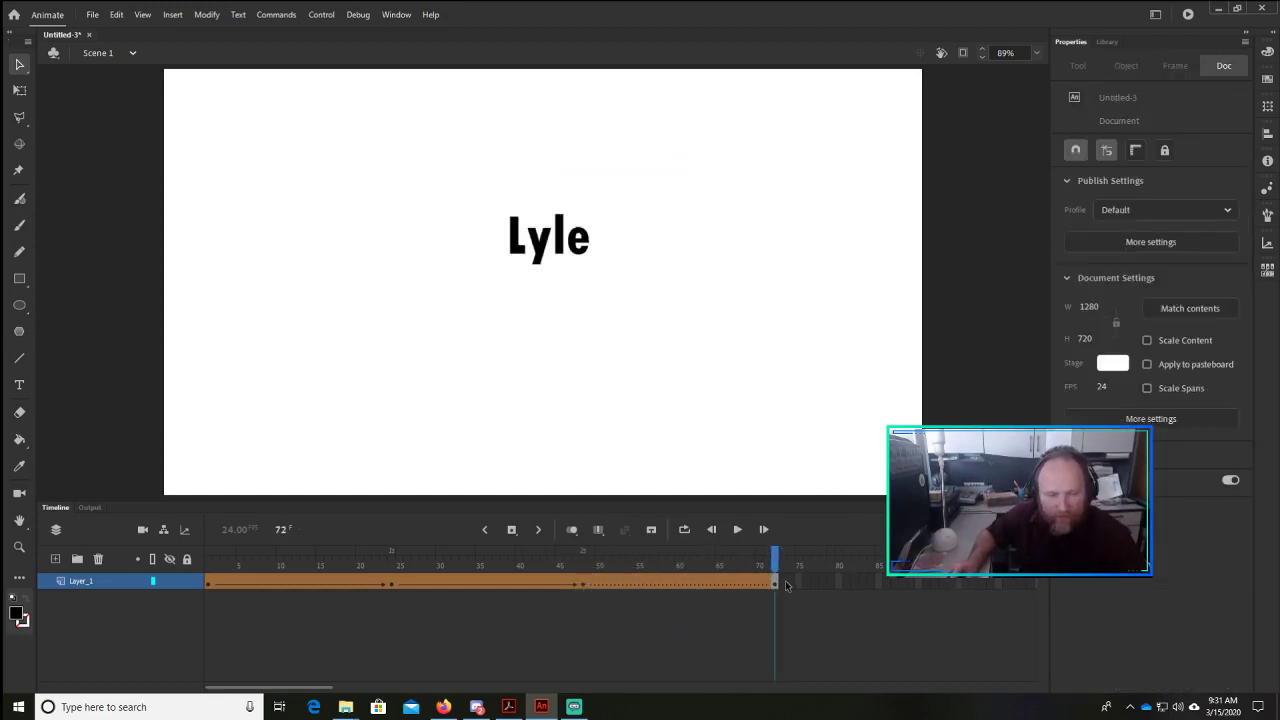
{"action": "key", "text": "comma"}
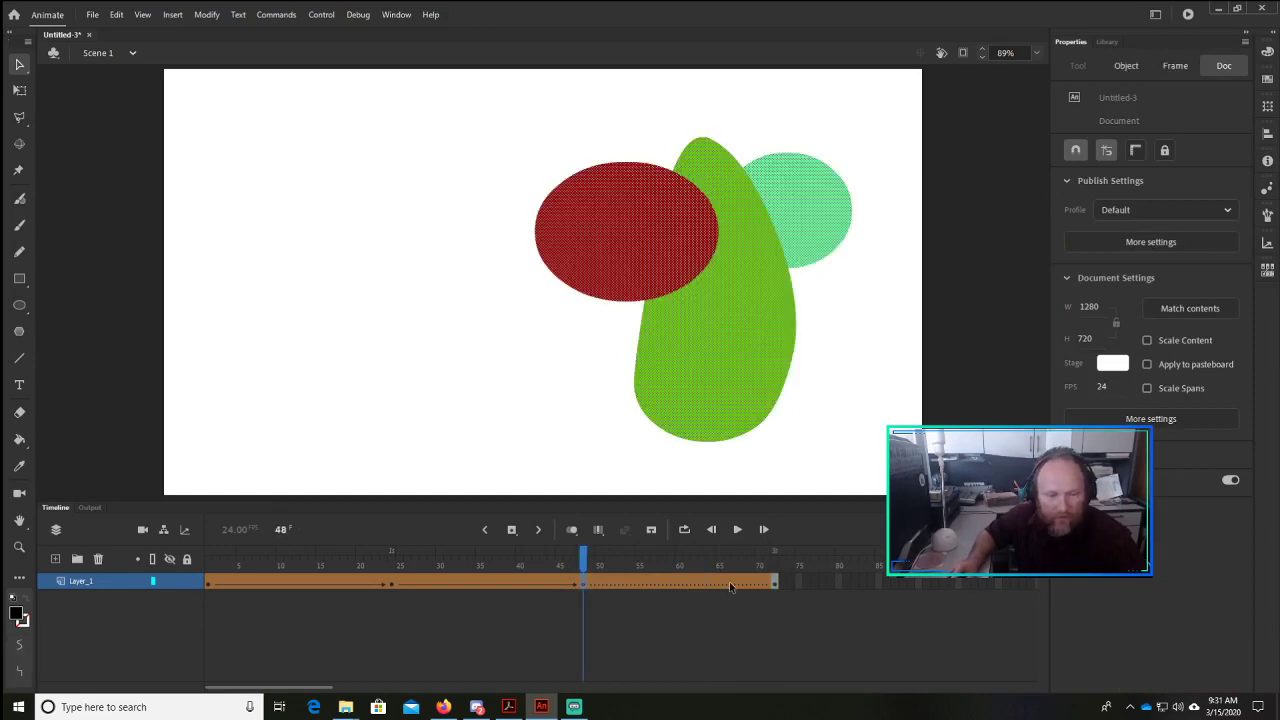
{"action": "left_click", "coordinate": [729, 581]}
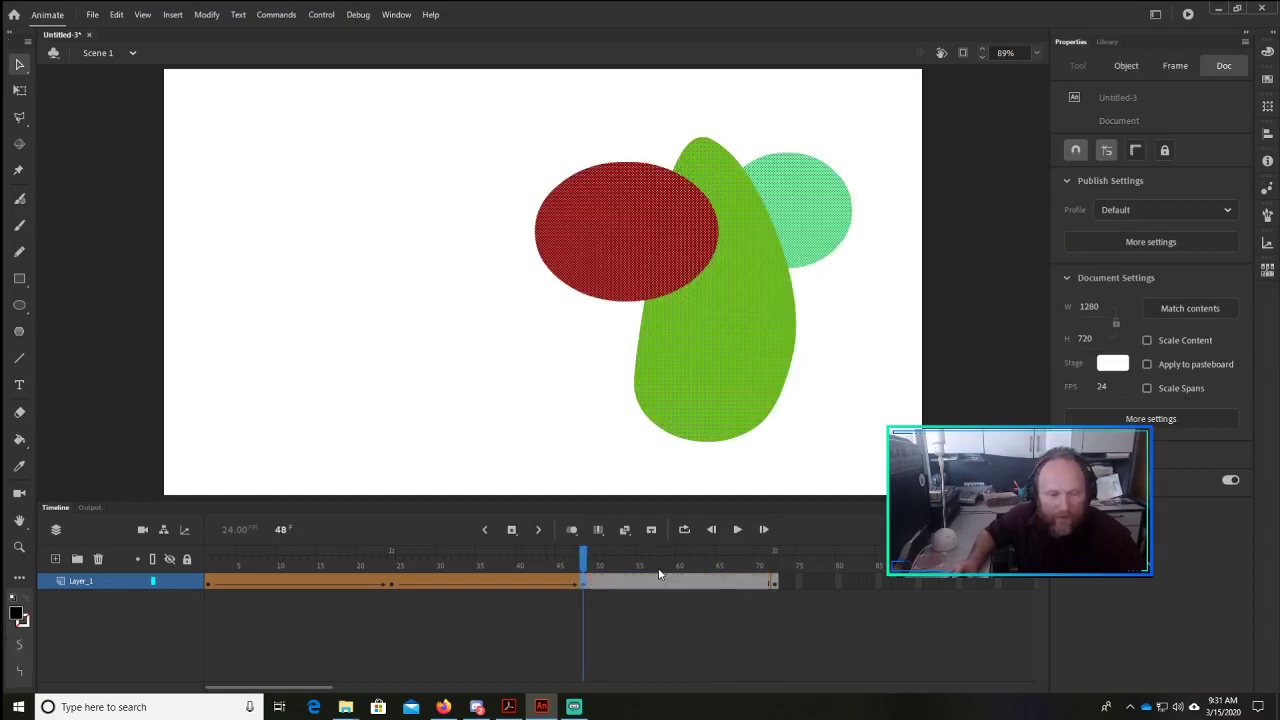
Step: Move the frame-72 name text slightly lower, to about X 576.5, Y 240.95
{"action": "left_click_drag", "start_coordinate": [588, 567], "coordinate": [735, 562]}
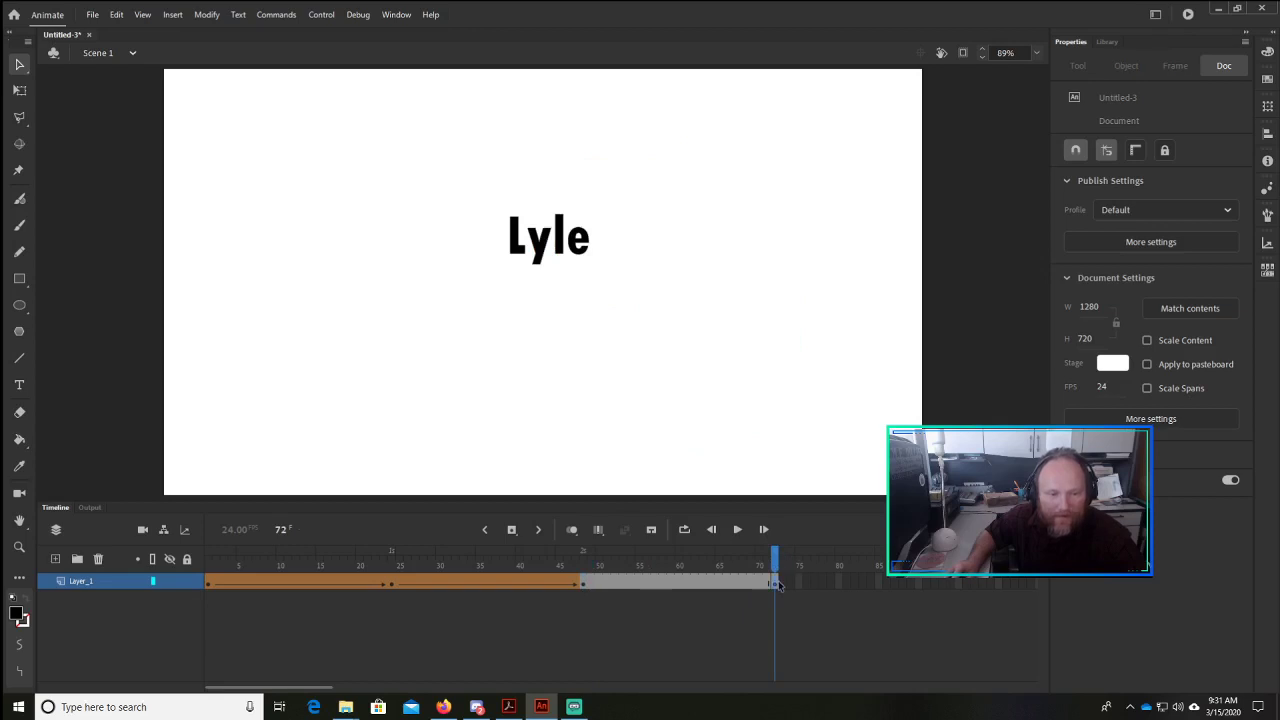
{"action": "left_click", "coordinate": [586, 243]}
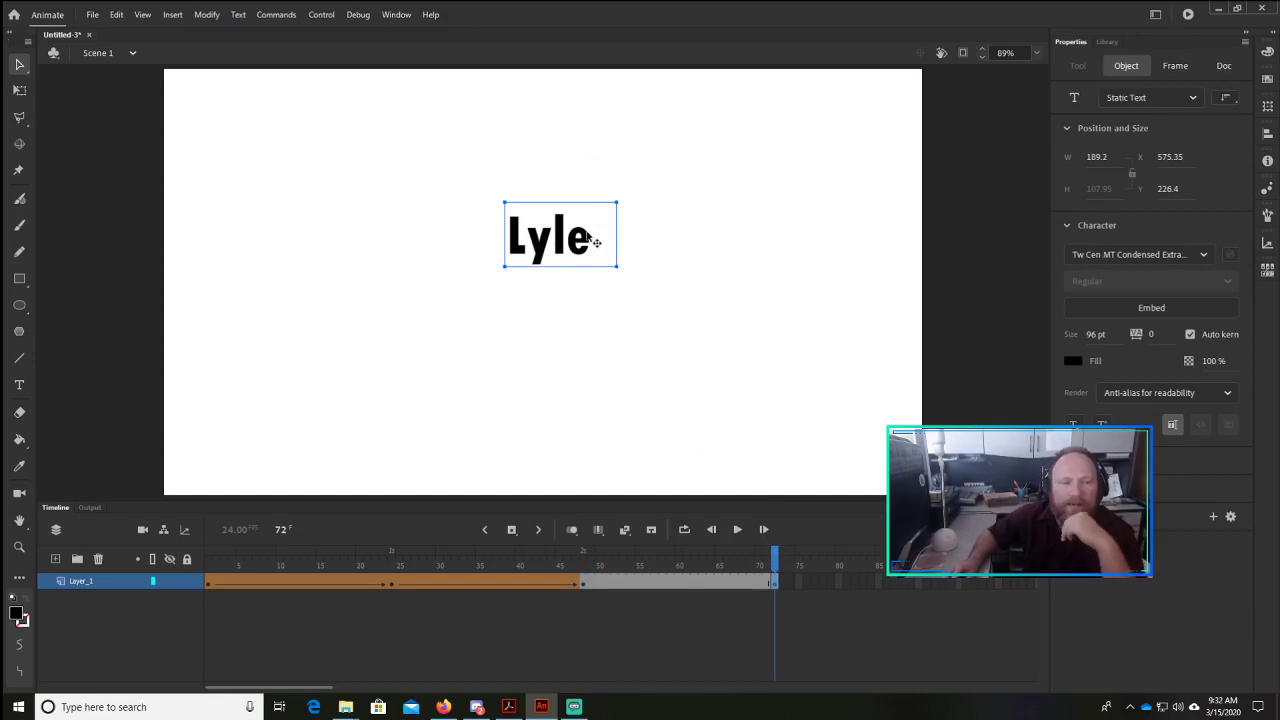
{"action": "mouse_move", "coordinate": [590, 251]}
{"action": "left_mouse_down"}
{"action": "mouse_move", "coordinate": [637, 334]}
{"action": "mouse_move", "coordinate": [590, 257]}
{"action": "left_mouse_up"}
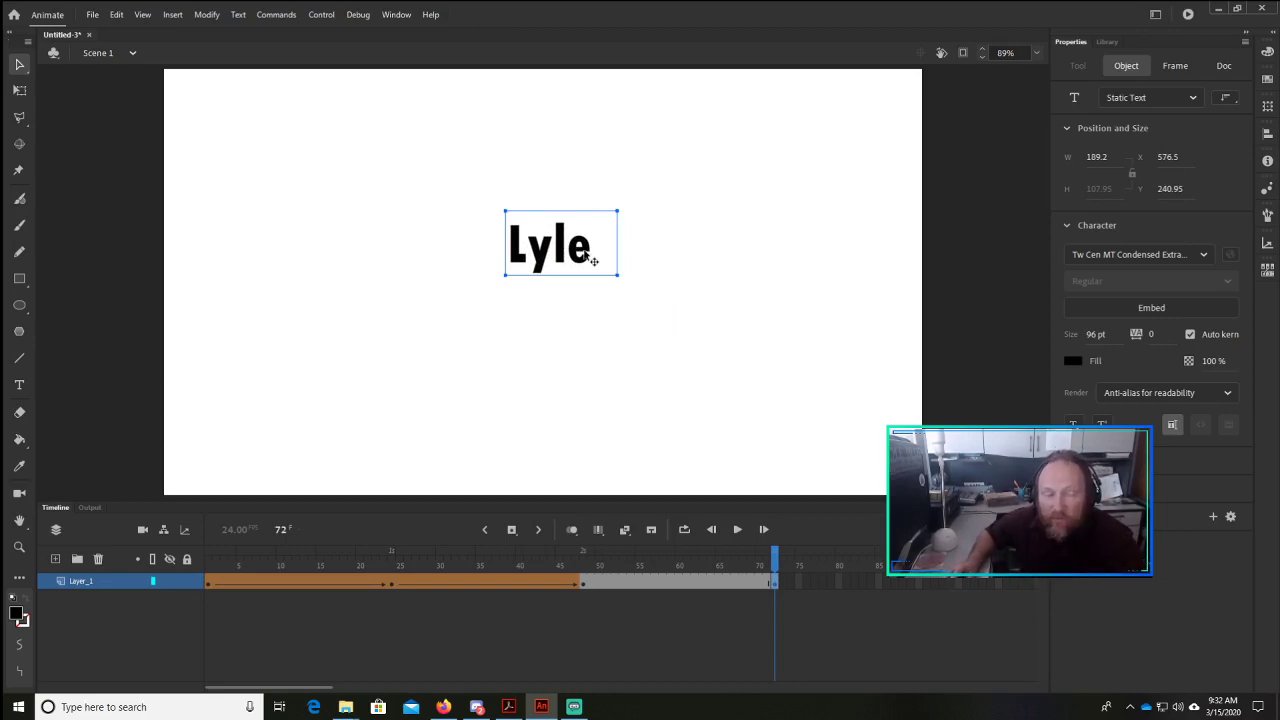
Step: Break the name text apart into separate letters with Modify > Break Apart
{"action": "left_click", "coordinate": [204, 16]}
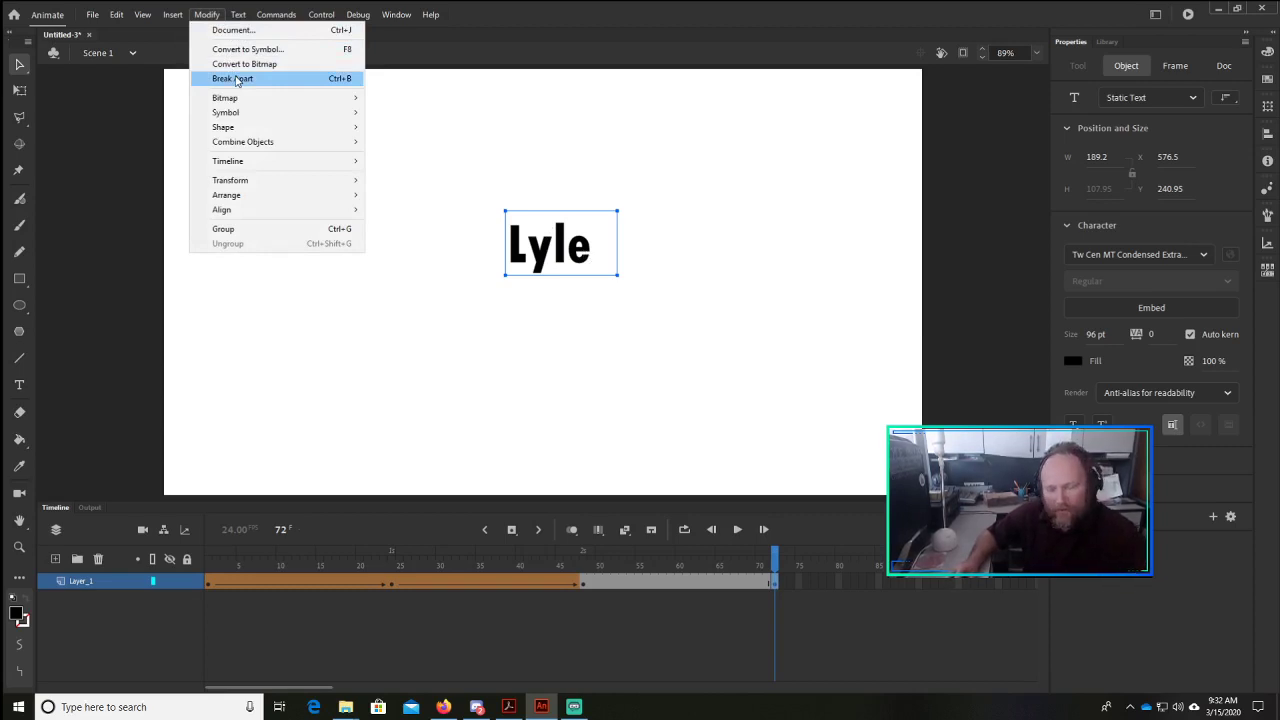
{"action": "left_click", "coordinate": [300, 78]}
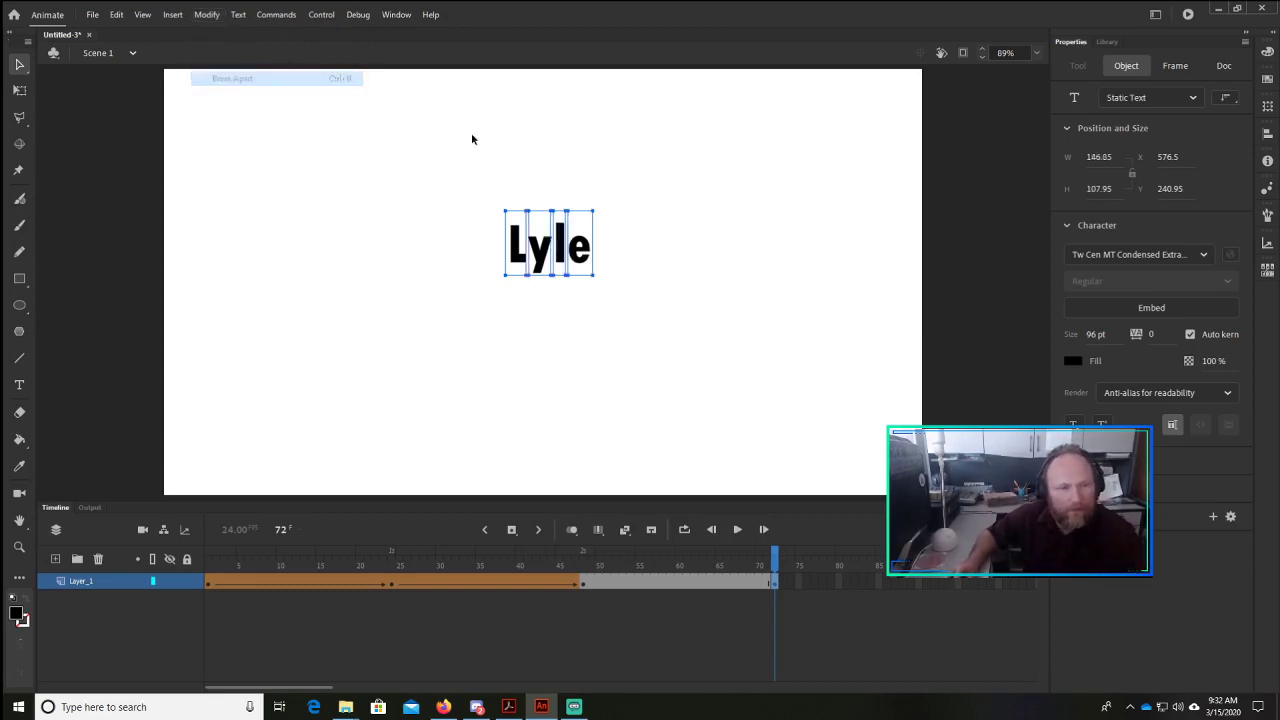
{"action": "left_click", "coordinate": [527, 176]}
Step: Select all four letters and break them apart again into plain filled shapes
{"action": "left_click", "coordinate": [520, 258]}
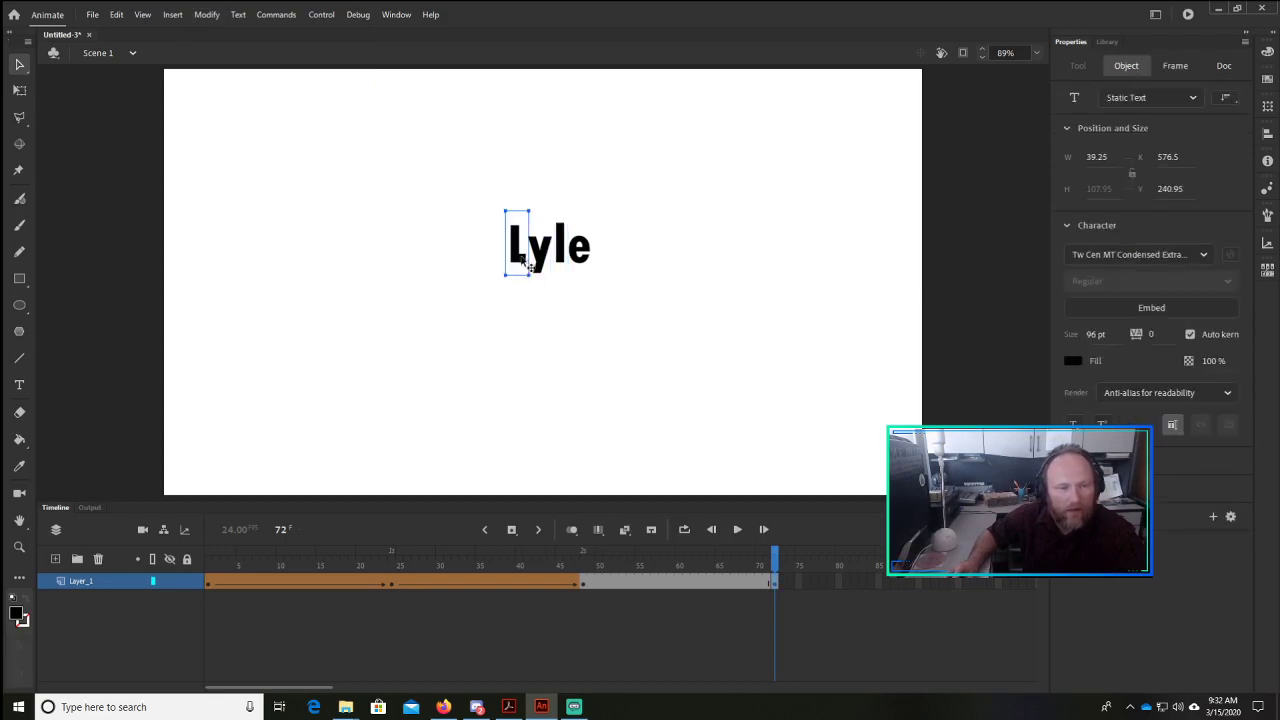
{"action": "left_click", "coordinate": [545, 260]}
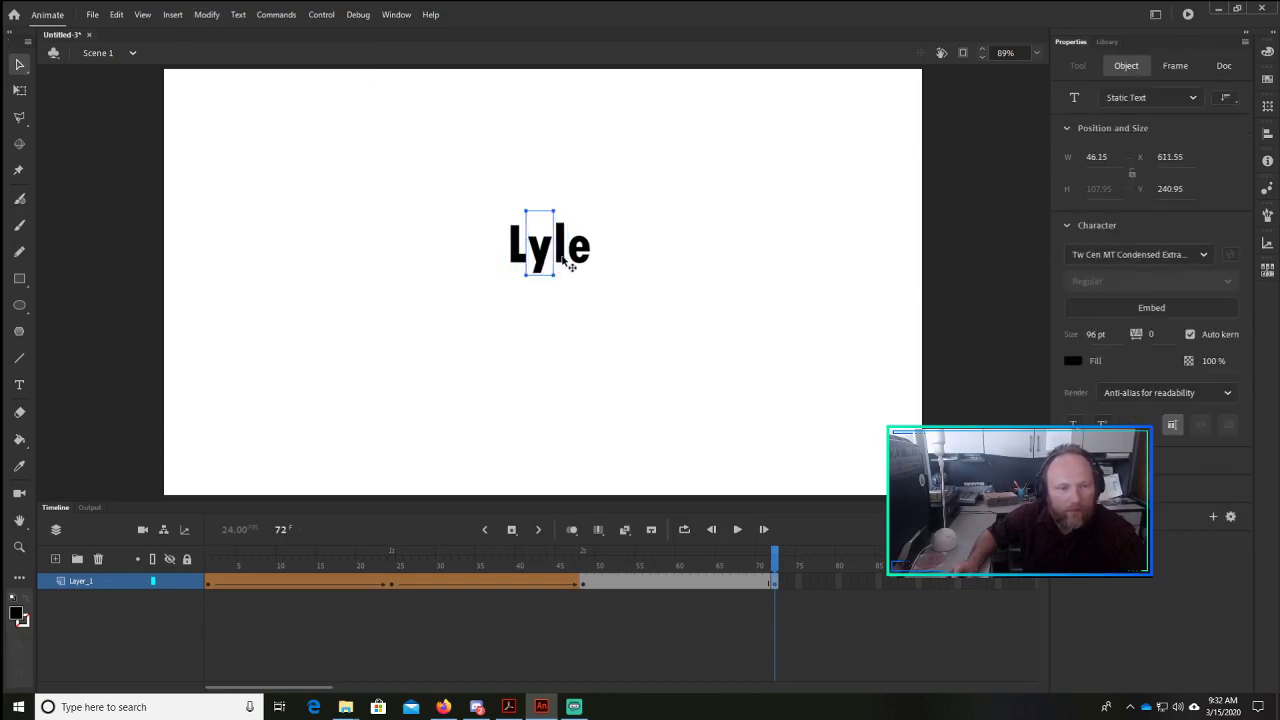
{"action": "left_click", "coordinate": [561, 262]}
{"action": "left_click", "coordinate": [591, 264]}
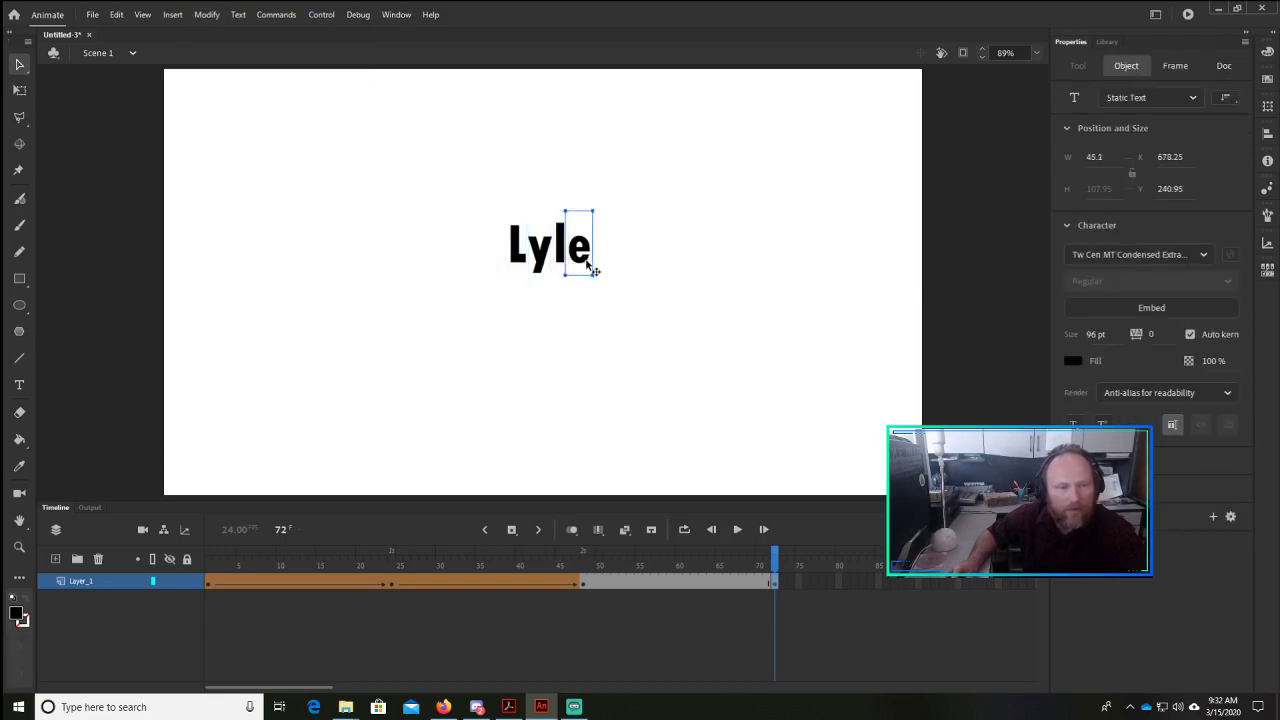
{"action": "left_click", "coordinate": [637, 300]}
{"action": "left_click_drag", "start_coordinate": [631, 294], "coordinate": [472, 180]}
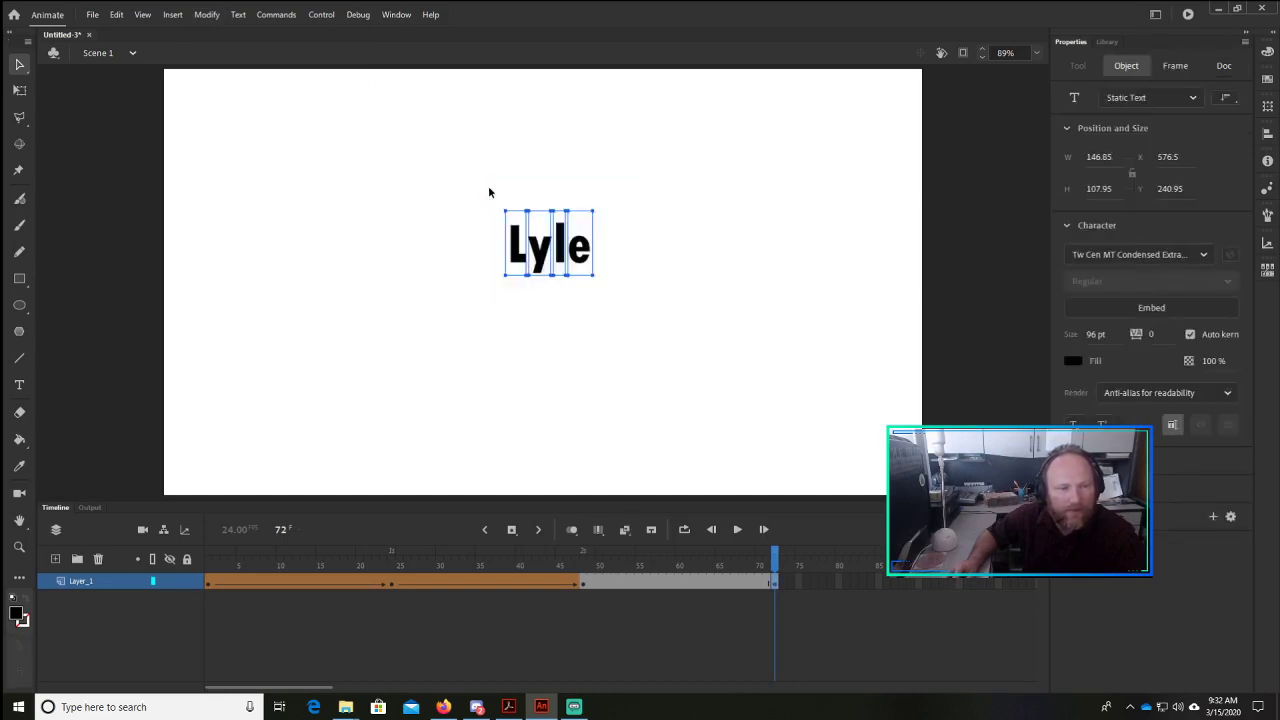
{"action": "key", "text": "ctrl+b"}
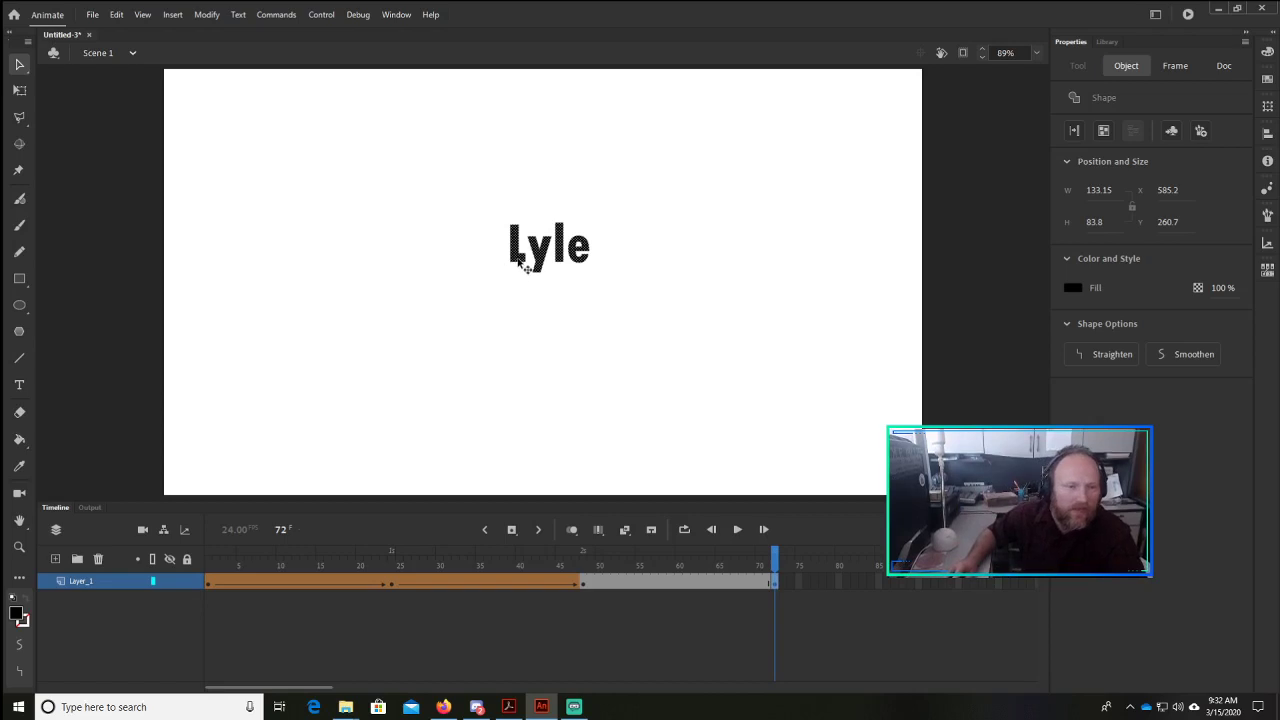
Step: Scale the name shapes about fourfold with Free Transform, to roughly 532 × 335
{"action": "left_click", "coordinate": [610, 339]}
{"action": "left_click_drag", "start_coordinate": [449, 172], "coordinate": [711, 392]}
{"action": "key", "text": "q"}
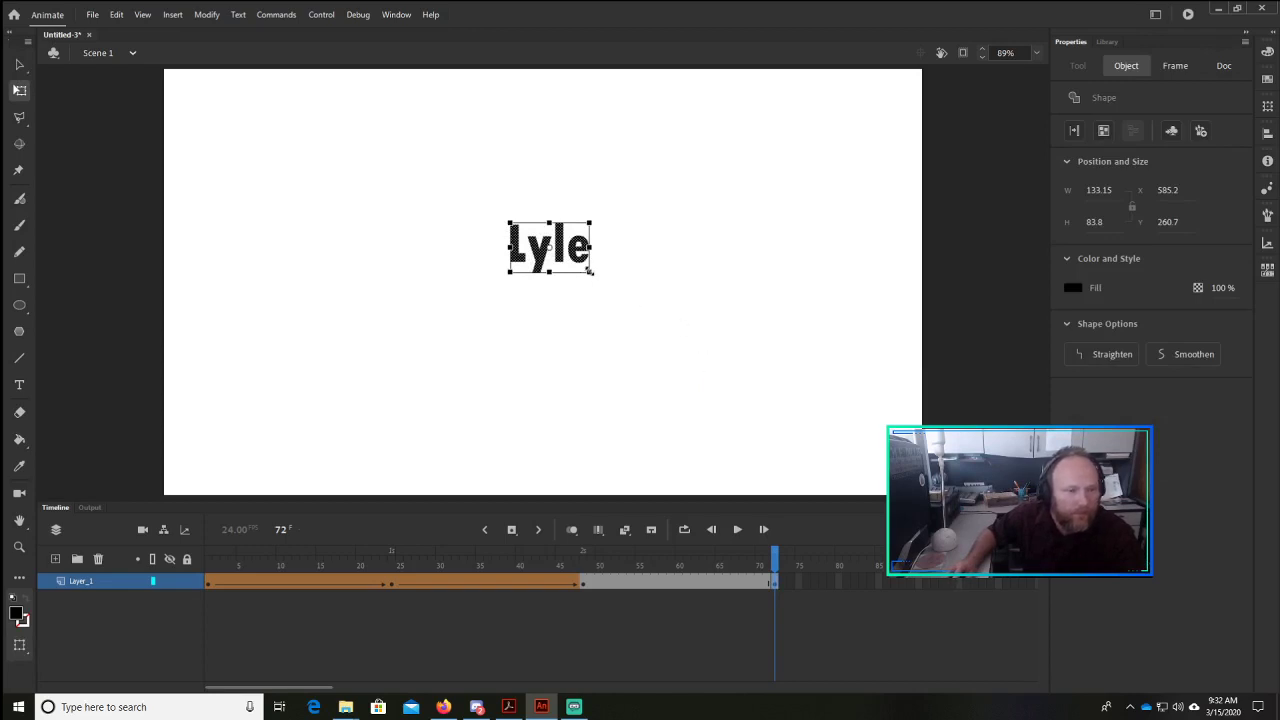
{"action": "left_click_drag", "start_coordinate": [589, 270], "coordinate": [726, 343]}
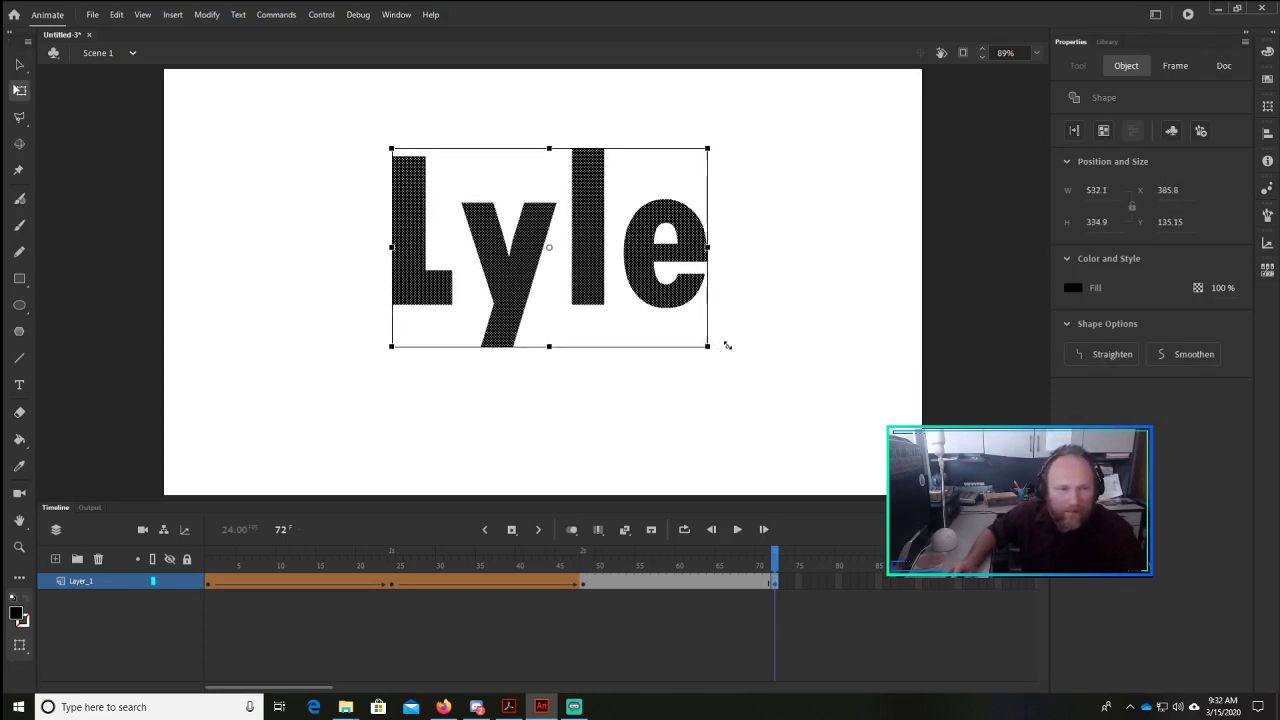
{"action": "left_click", "coordinate": [582, 583]}
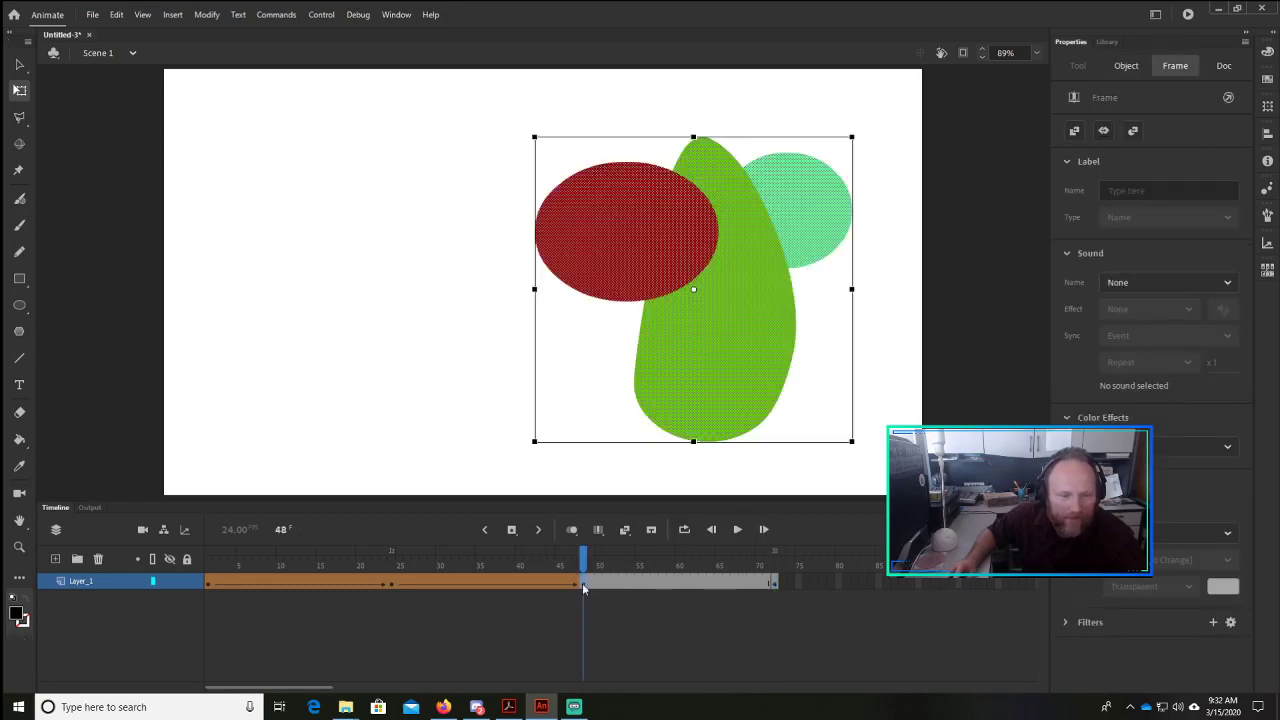
Step: Add a shape tween from the frame-48 ovals to the enlarged name shape and scrub to preview it
{"action": "right_click", "coordinate": [582, 583]}
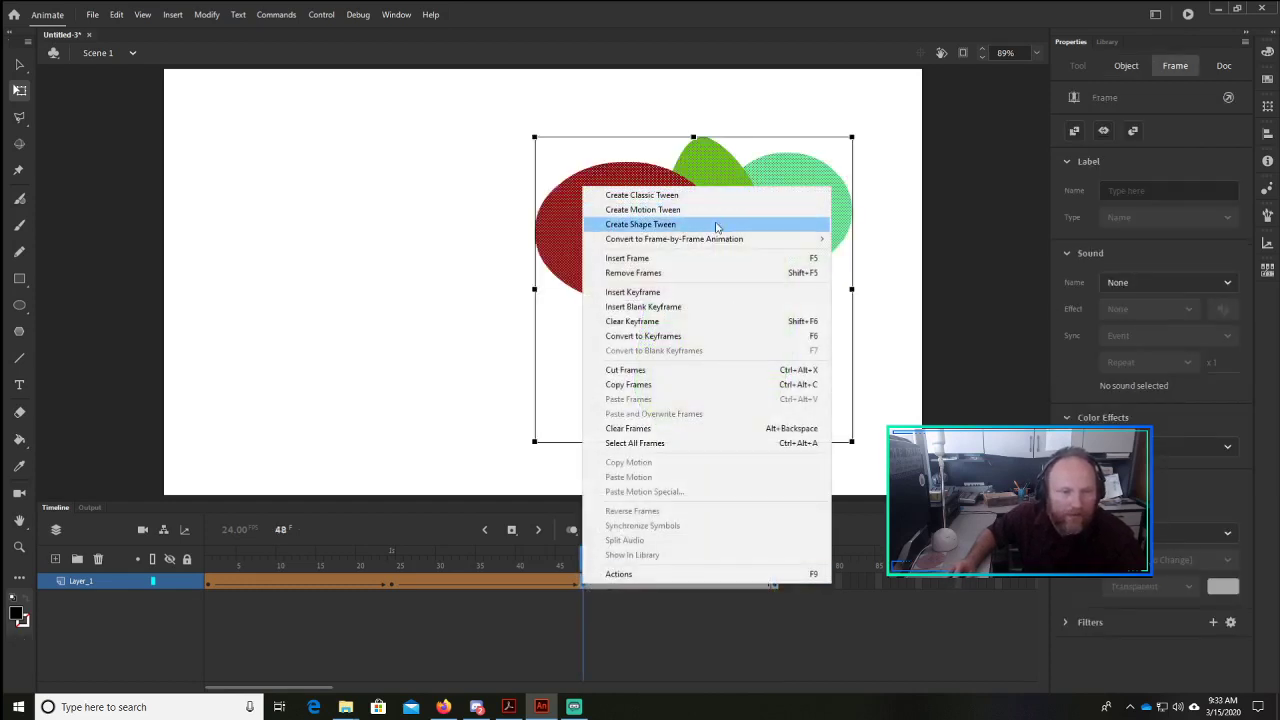
{"action": "left_click", "coordinate": [716, 224]}
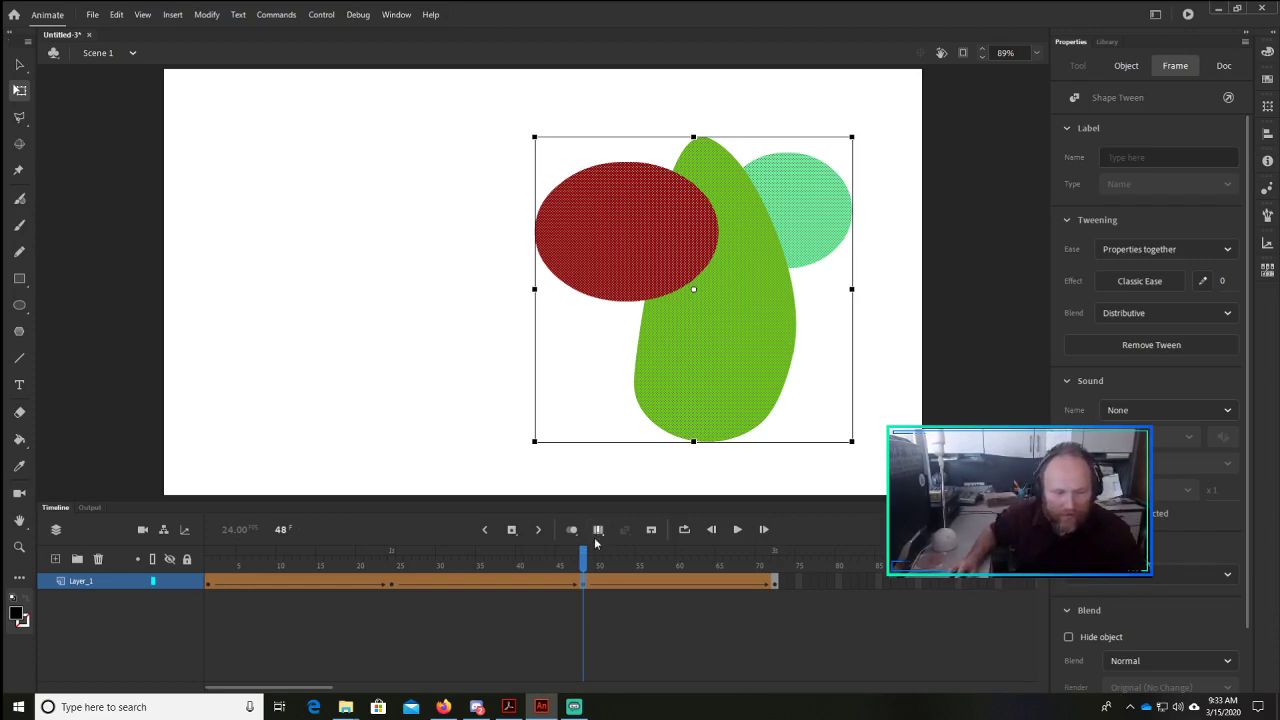
{"action": "left_click_drag", "start_coordinate": [587, 560], "coordinate": [172, 545]}
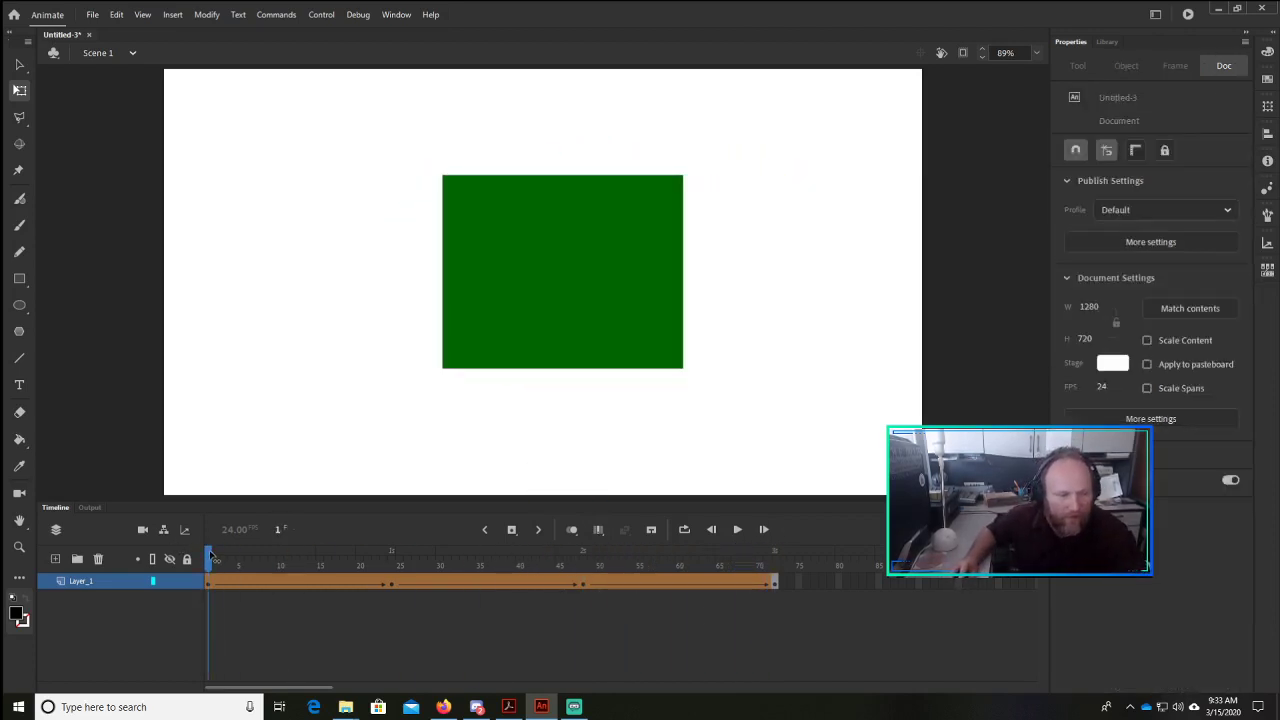
{"action": "left_click", "coordinate": [216, 556]}
{"action": "left_click_drag", "start_coordinate": [216, 556], "coordinate": [208, 556]}
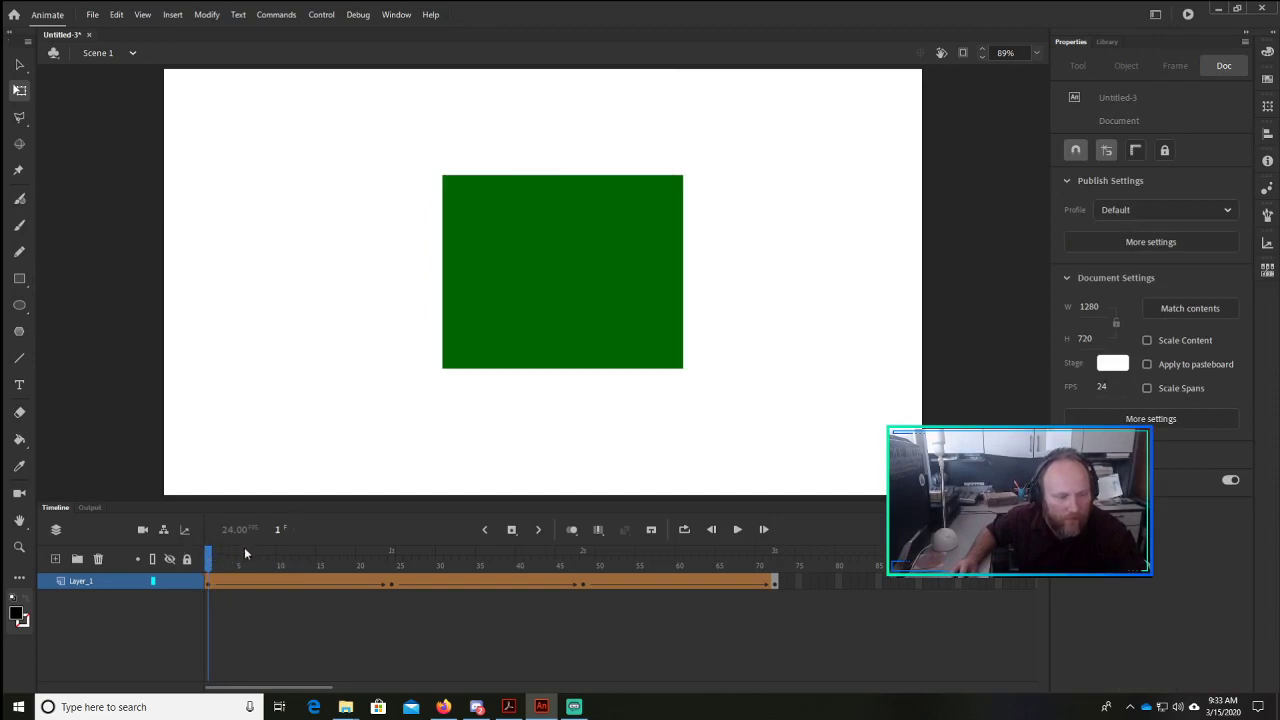
{"action": "left_click", "coordinate": [736, 530]}
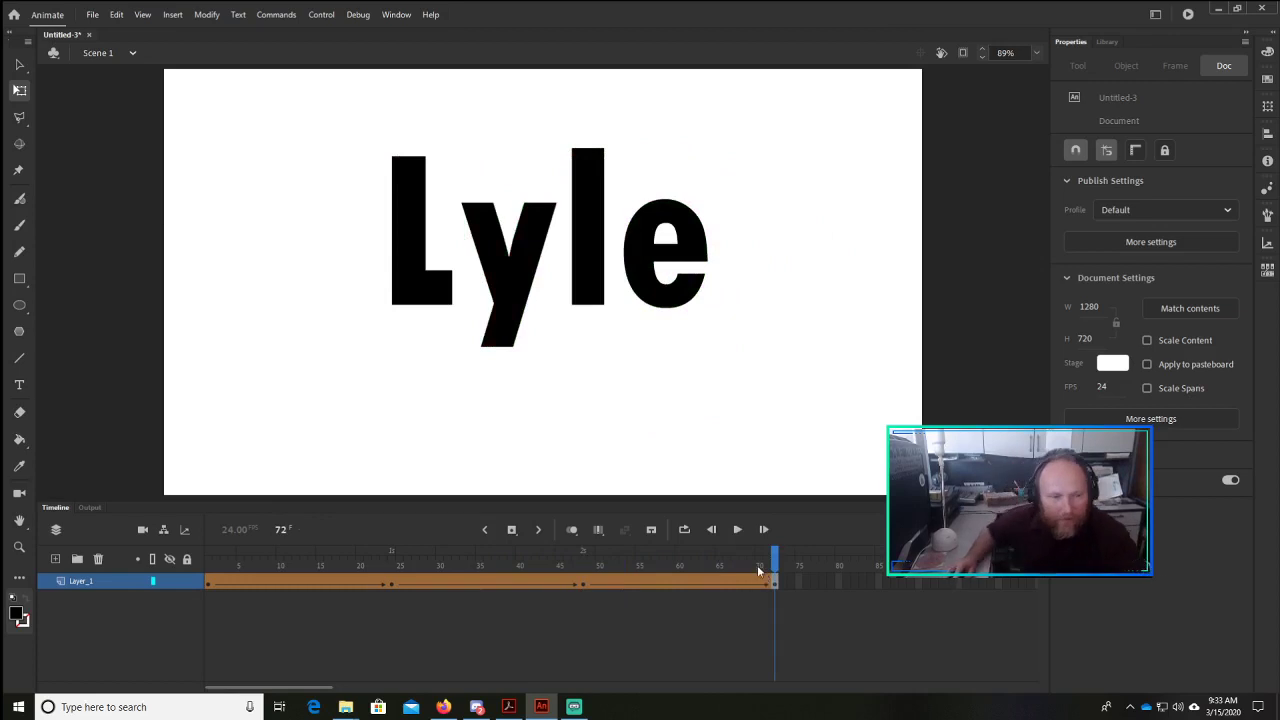
{"action": "left_click_drag", "start_coordinate": [582, 568], "coordinate": [208, 568]}
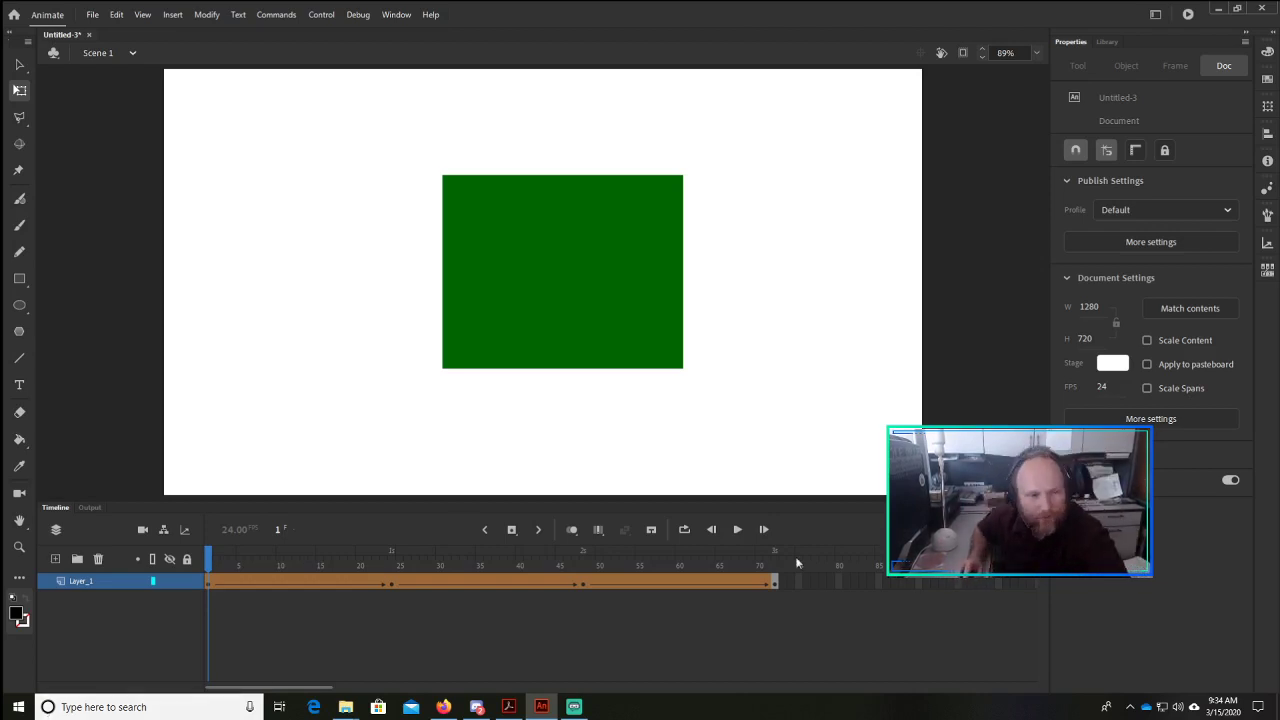
Step: Add a shape hint and place it on the green rectangle's top-left corner at frame 1
{"action": "left_click", "coordinate": [530, 315]}
{"action": "left_click", "coordinate": [419, 270]}
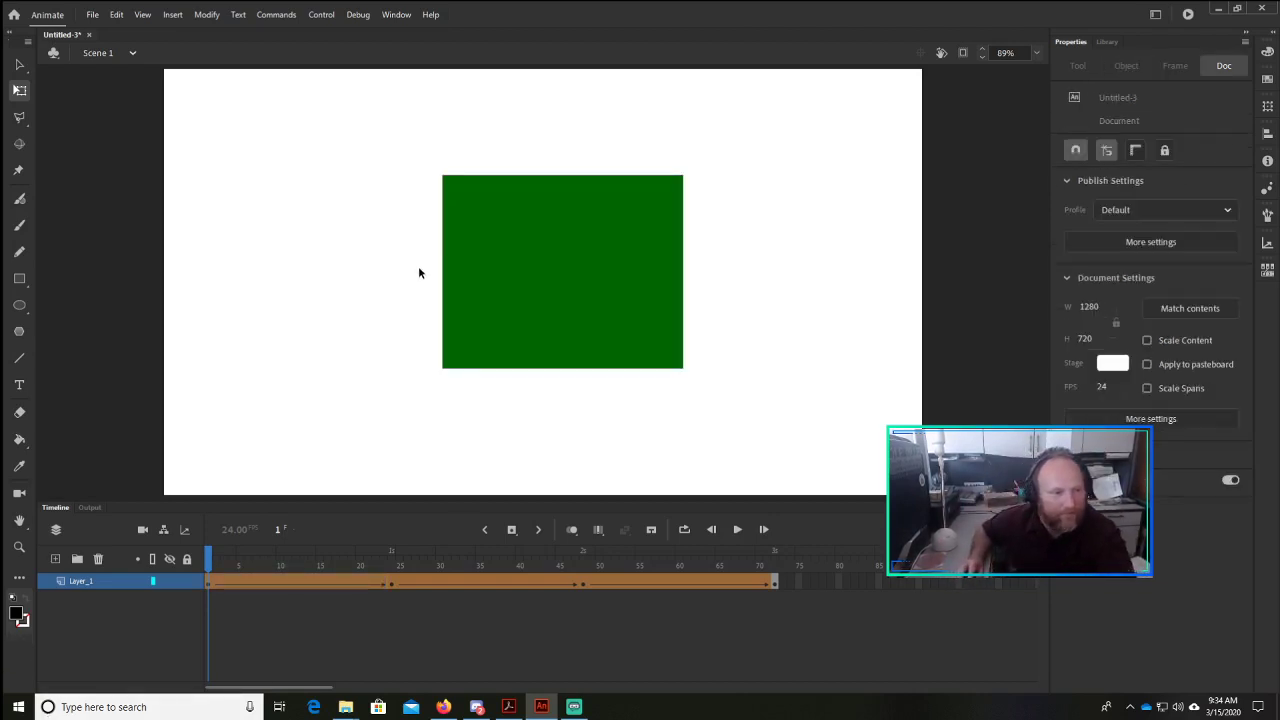
{"action": "left_click", "coordinate": [204, 14]}
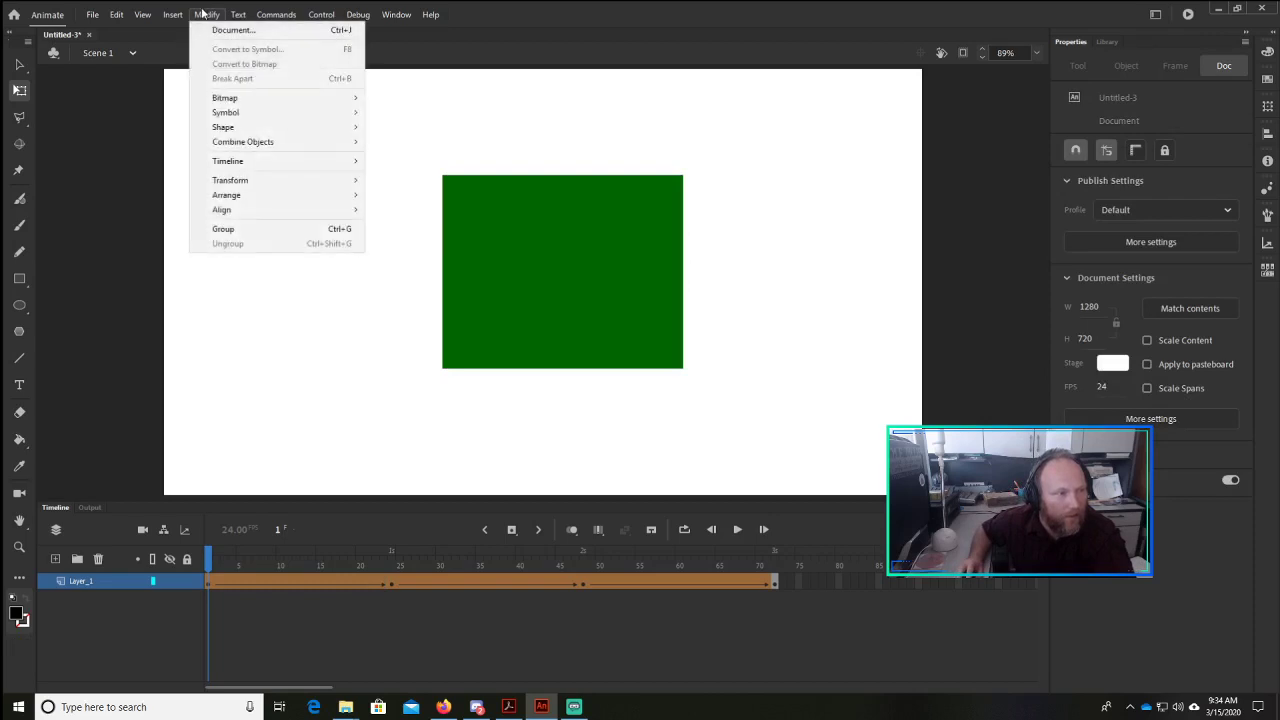
{"action": "mouse_move", "coordinate": [263, 128]}
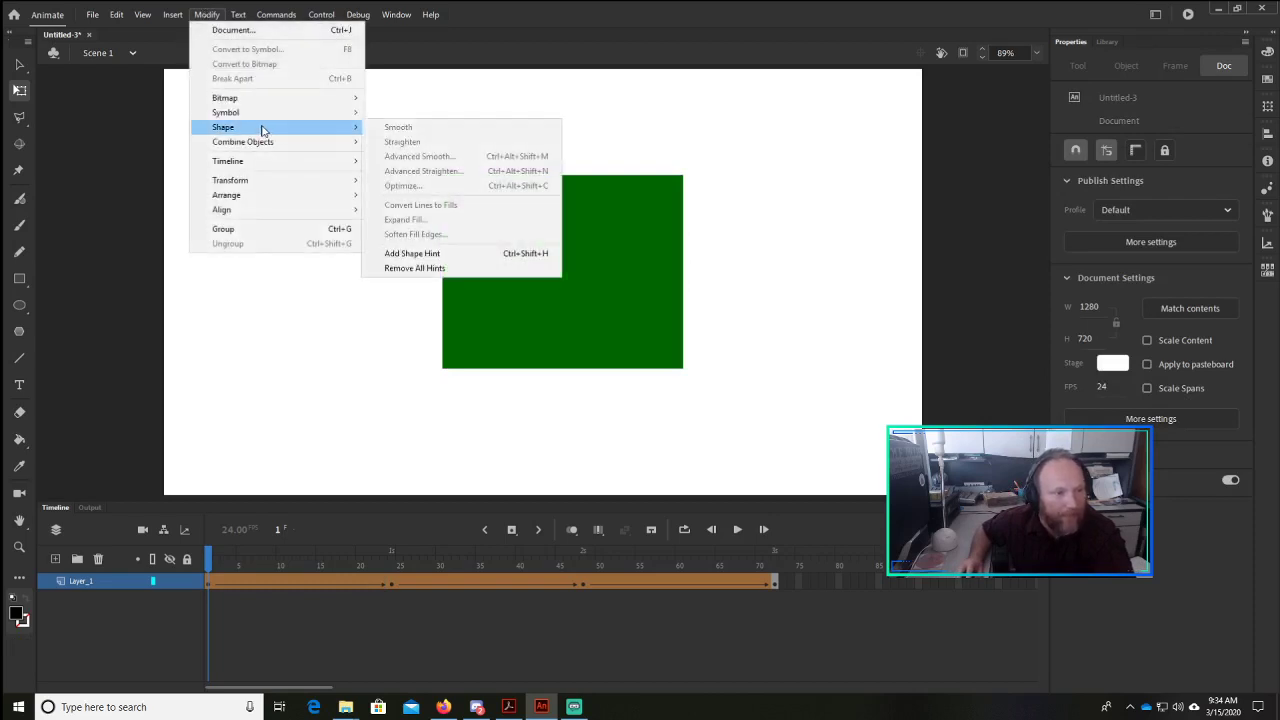
{"action": "left_click", "coordinate": [487, 257]}
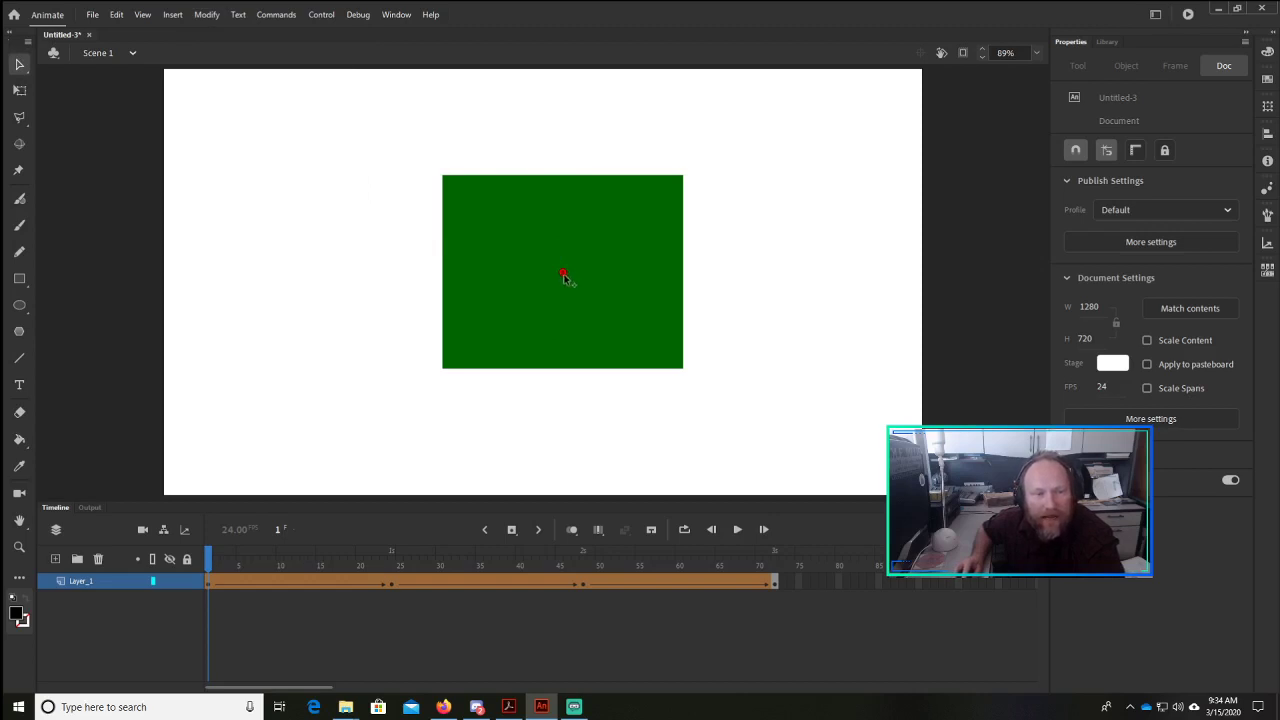
{"action": "left_click_drag", "start_coordinate": [564, 277], "coordinate": [442, 178]}
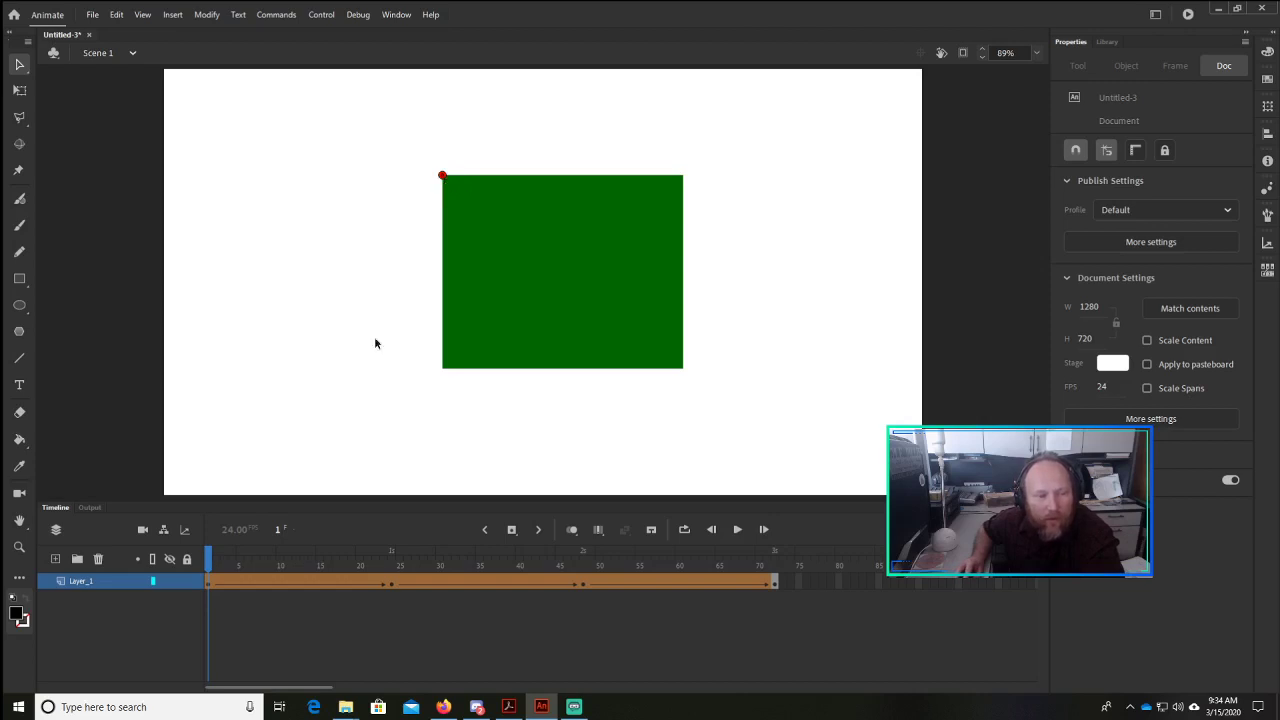
Step: At frame 24, pin the shape hint to the red axe's top-left tip
{"action": "left_click", "coordinate": [391, 557]}
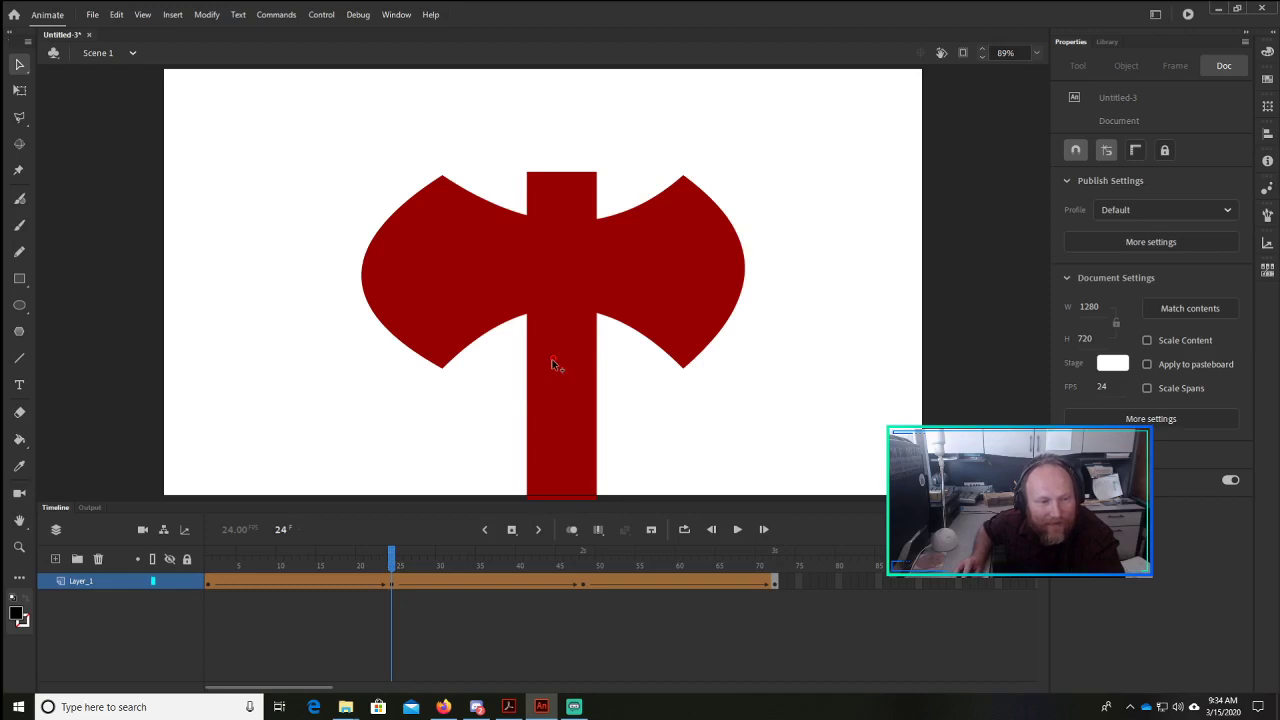
{"action": "left_click_drag", "start_coordinate": [553, 359], "coordinate": [443, 176]}
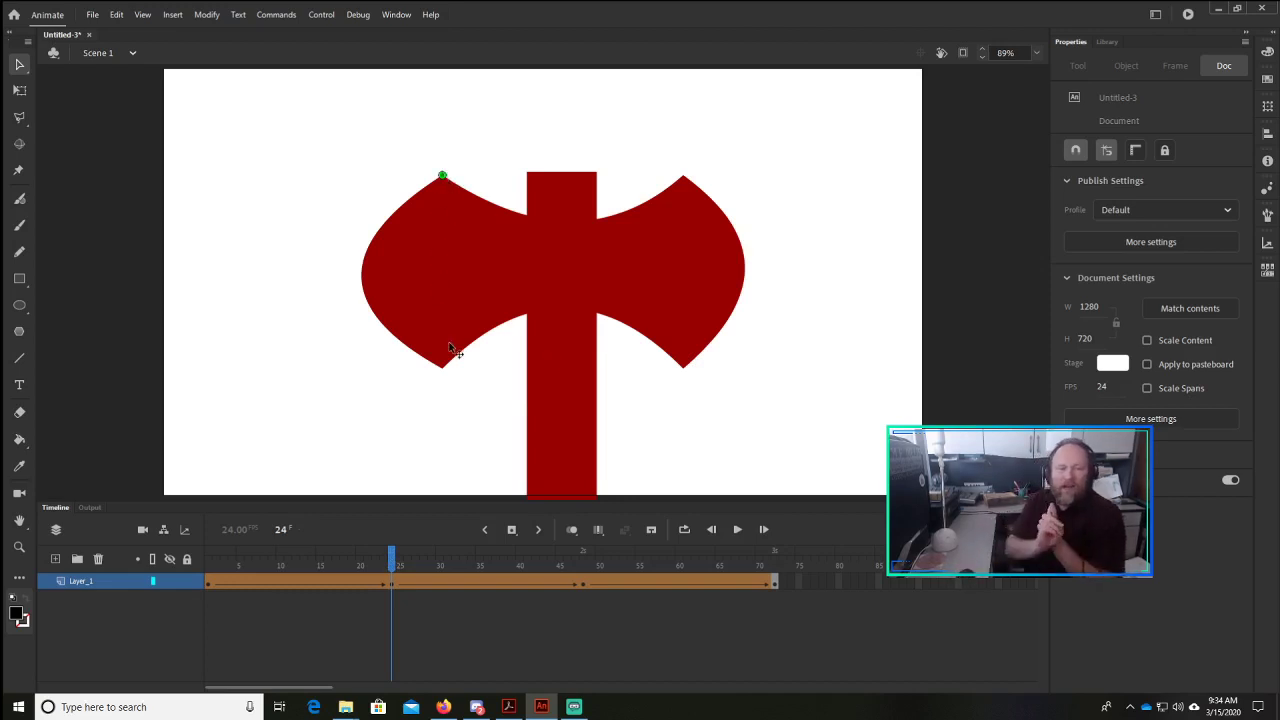
{"action": "left_click", "coordinate": [209, 558]}
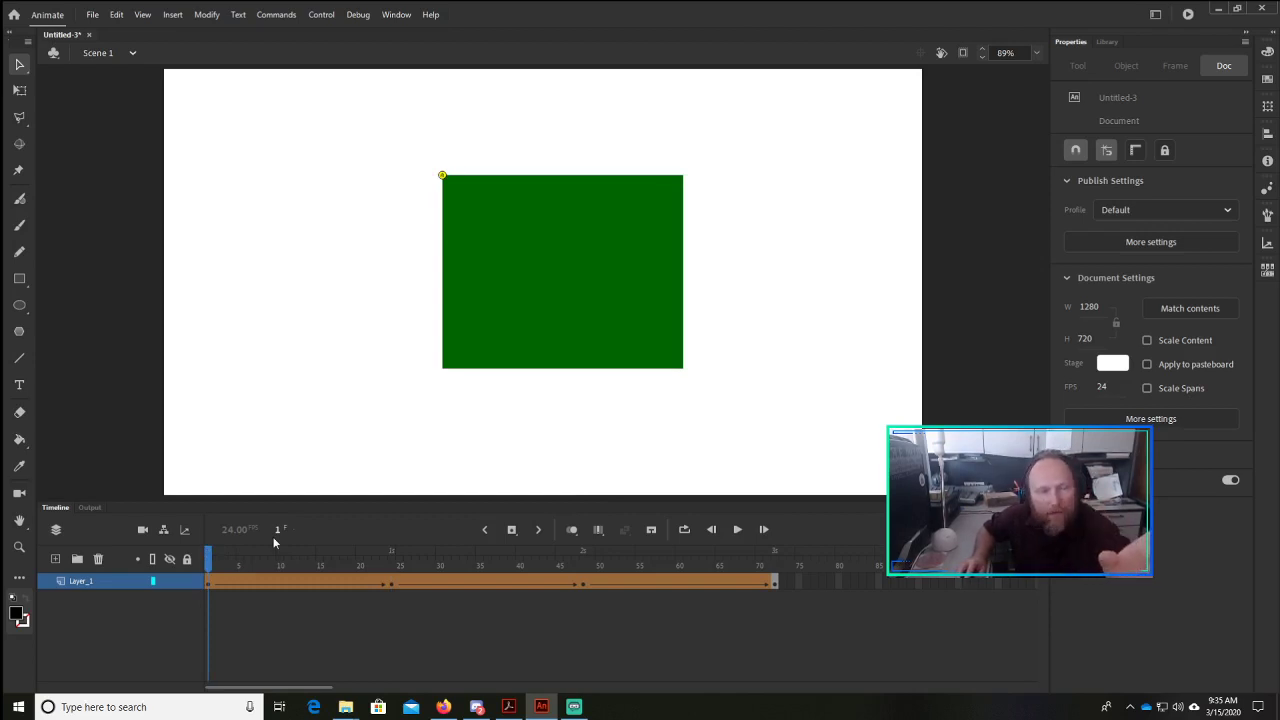
Step: Scrub back and forth between frames 1 and 24 to review the hinted rectangle-to-axe morph
{"action": "left_click", "coordinate": [392, 555]}
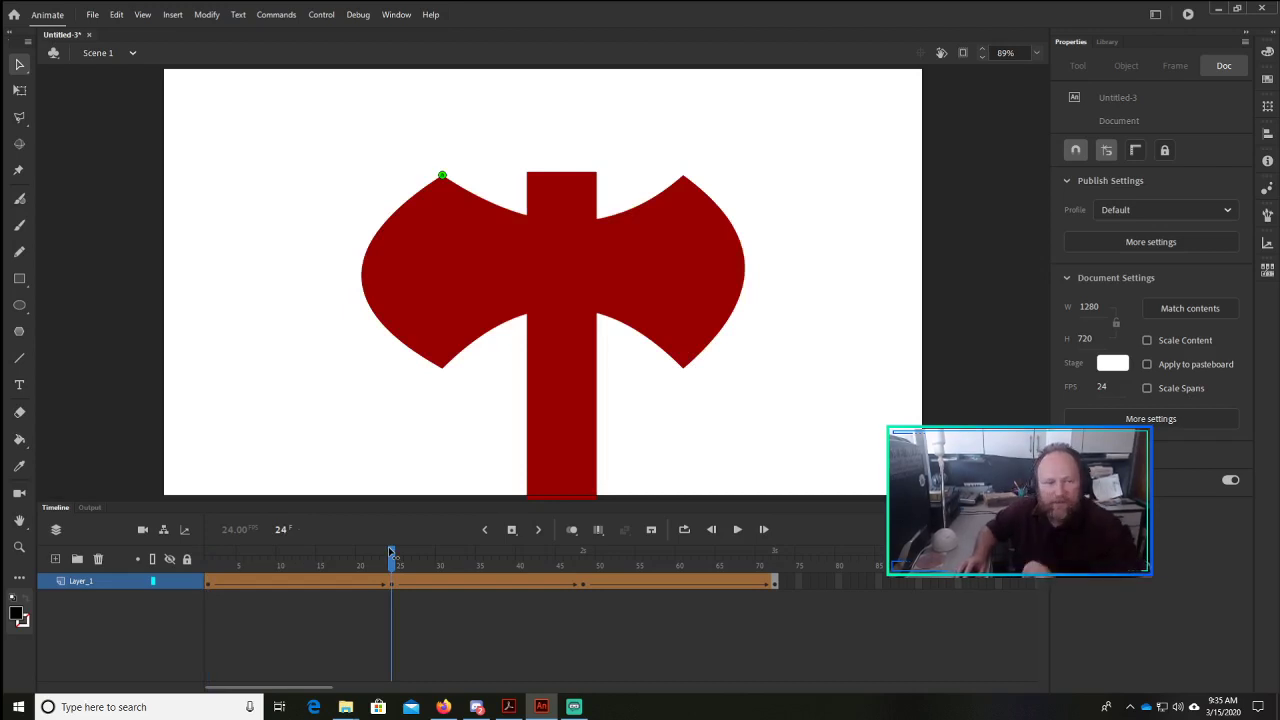
{"action": "left_click_drag", "start_coordinate": [209, 549], "coordinate": [378, 528]}
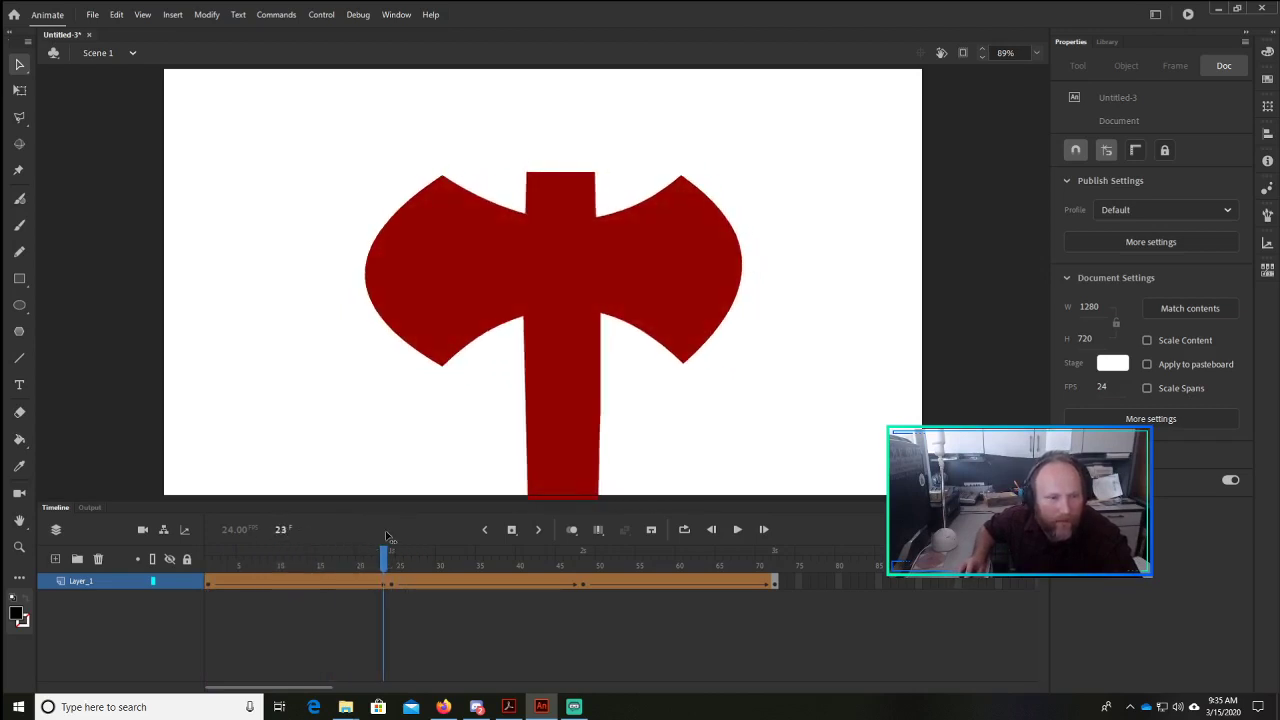
{"action": "left_click_drag", "start_coordinate": [399, 553], "coordinate": [290, 548]}
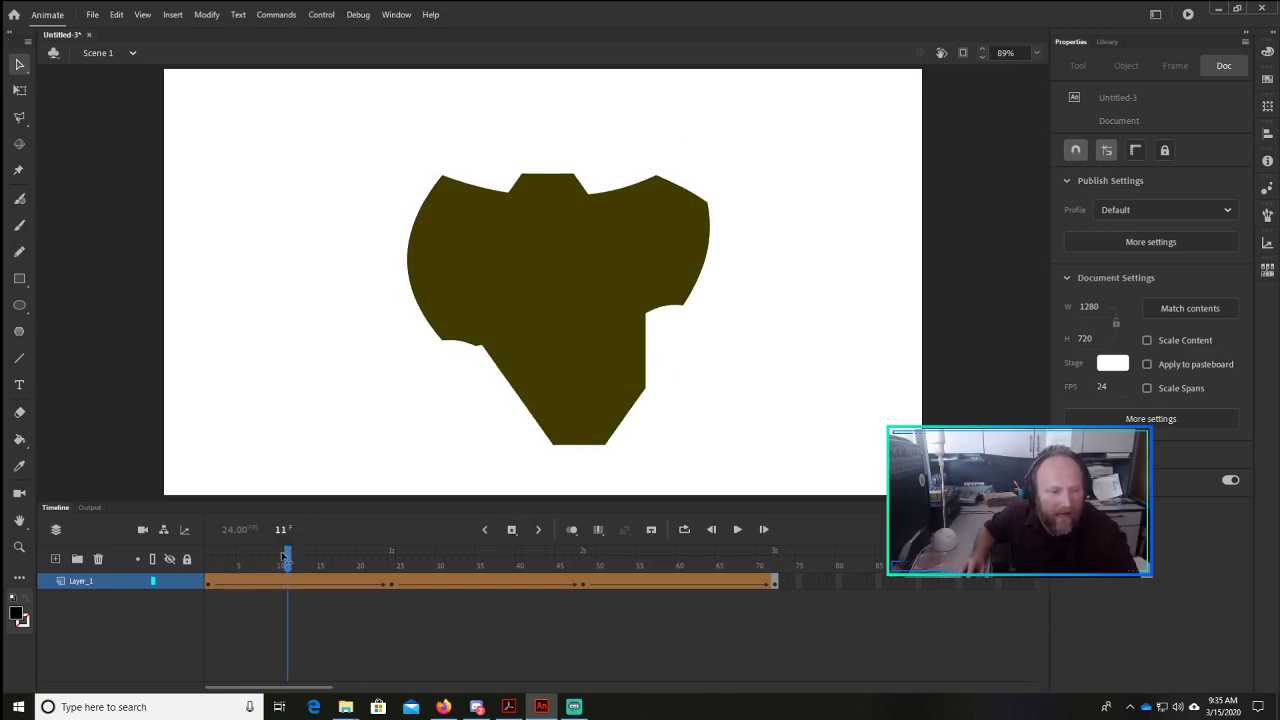
{"action": "left_click_drag", "start_coordinate": [285, 556], "coordinate": [212, 543]}
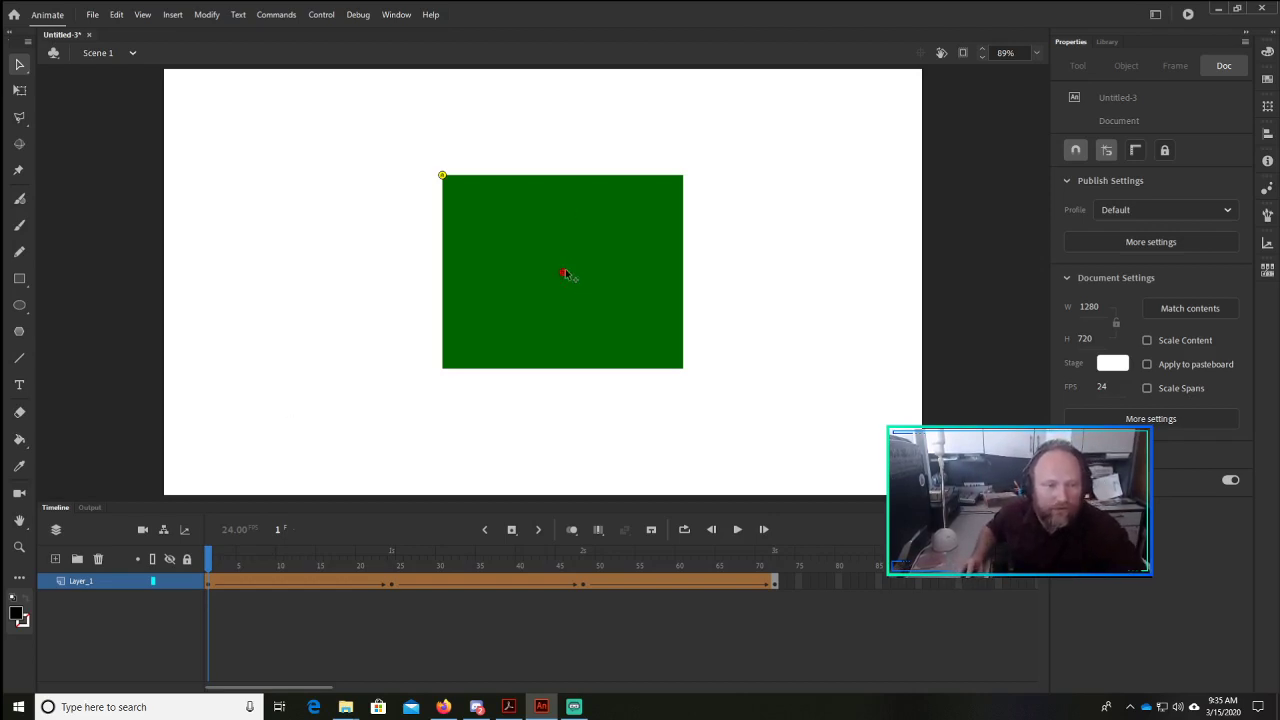
Step: Place the second hint on the rectangle's top-right corner and the axe's top-right tip
{"action": "left_click", "coordinate": [683, 176]}
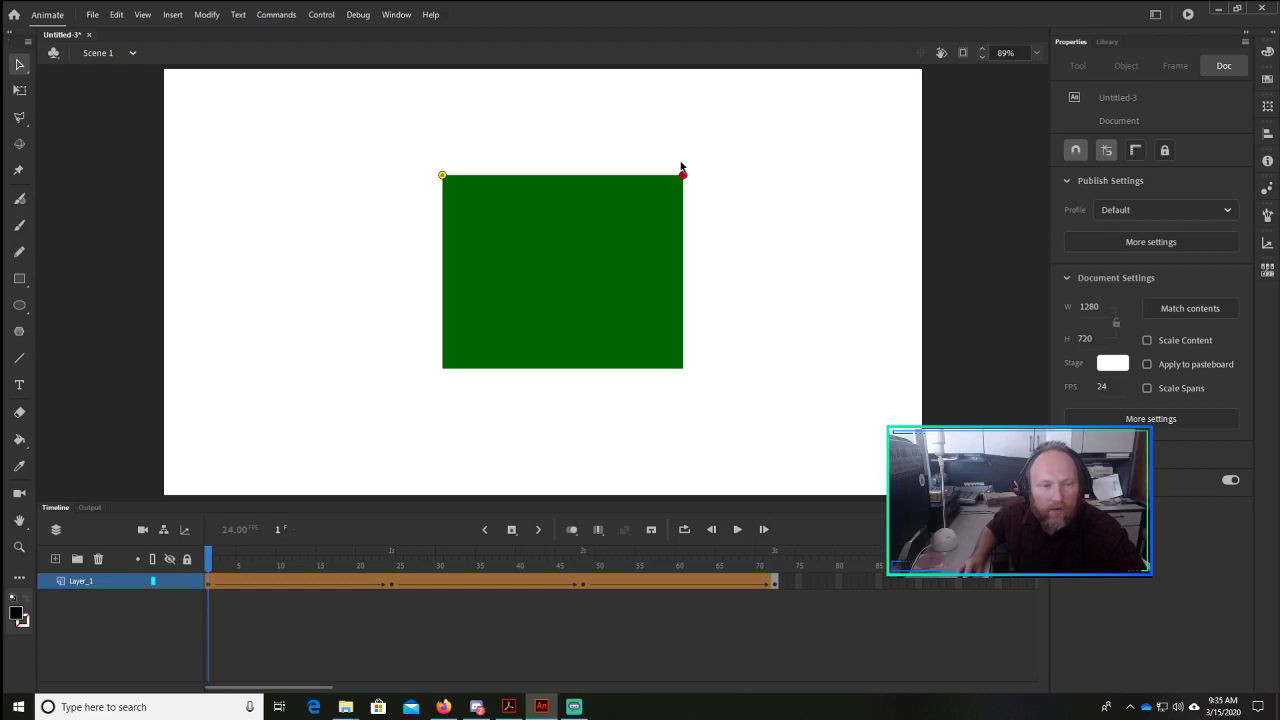
{"action": "left_click", "coordinate": [393, 568]}
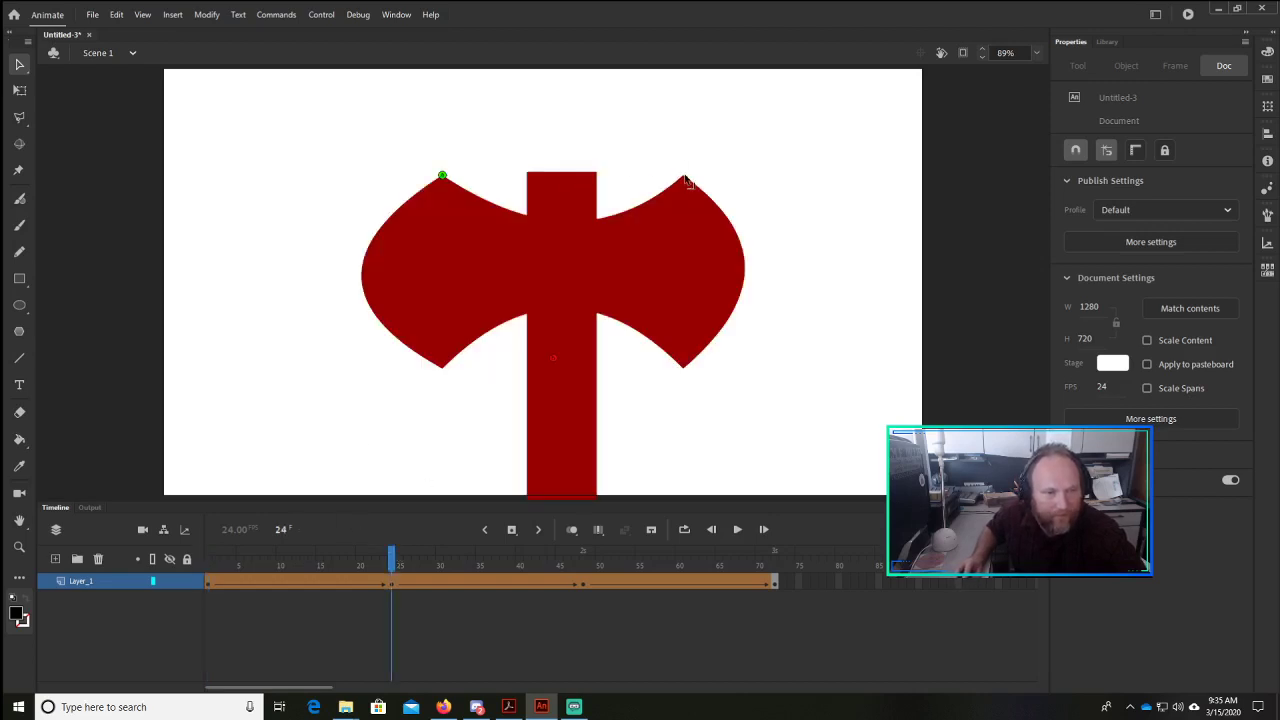
{"action": "left_click_drag", "start_coordinate": [552, 361], "coordinate": [683, 176]}
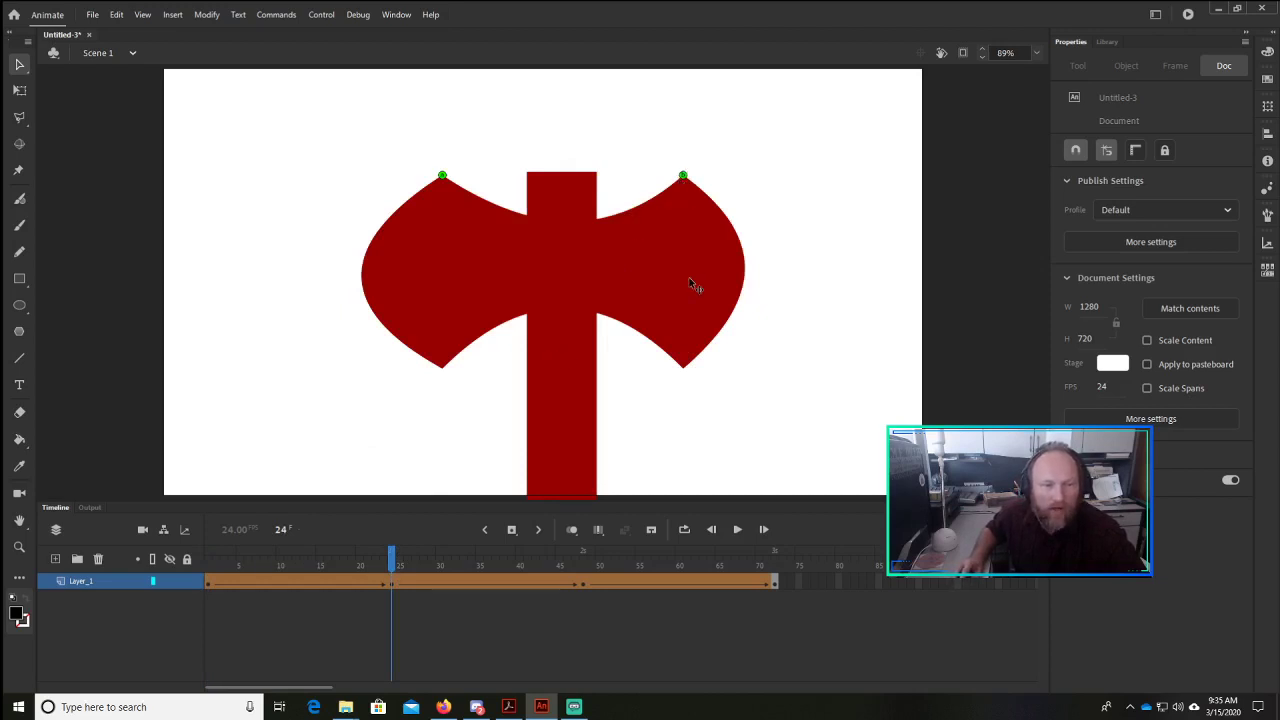
Step: Play and scrub the tween from frame 1 to check the two-hint morph
{"action": "left_click", "coordinate": [208, 548]}
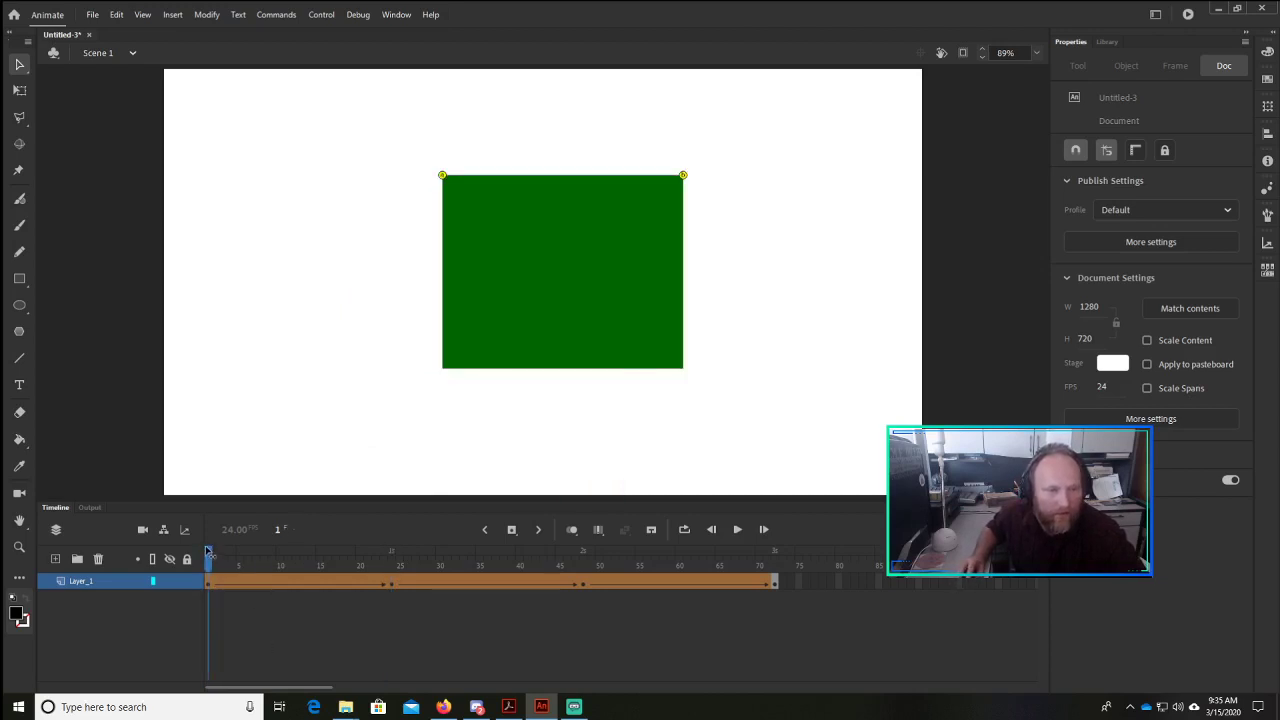
{"action": "key", "text": "Return"}
{"action": "left_click_drag", "start_coordinate": [284, 529], "coordinate": [200, 556]}
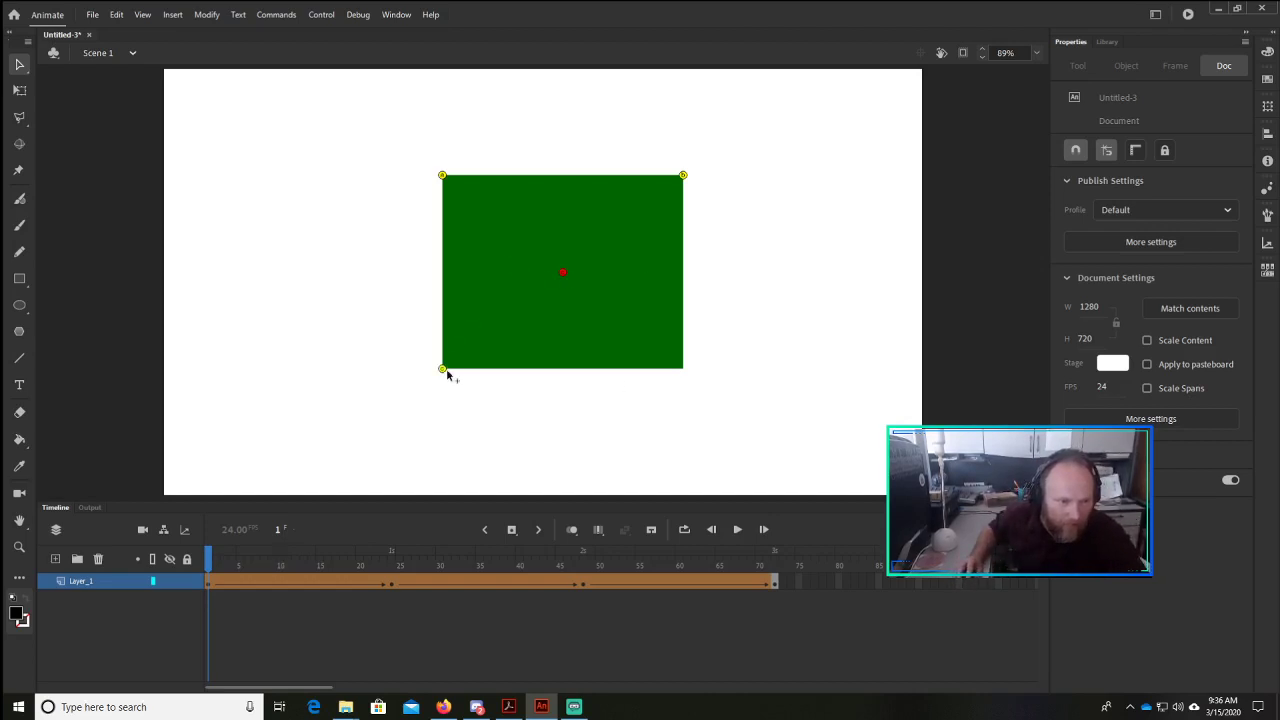
Step: Pin hint c to the rectangle's bottom-left corner and the axe's lower-left corner at frame 24
{"action": "left_click", "coordinate": [442, 369]}
{"action": "left_click", "coordinate": [391, 556]}
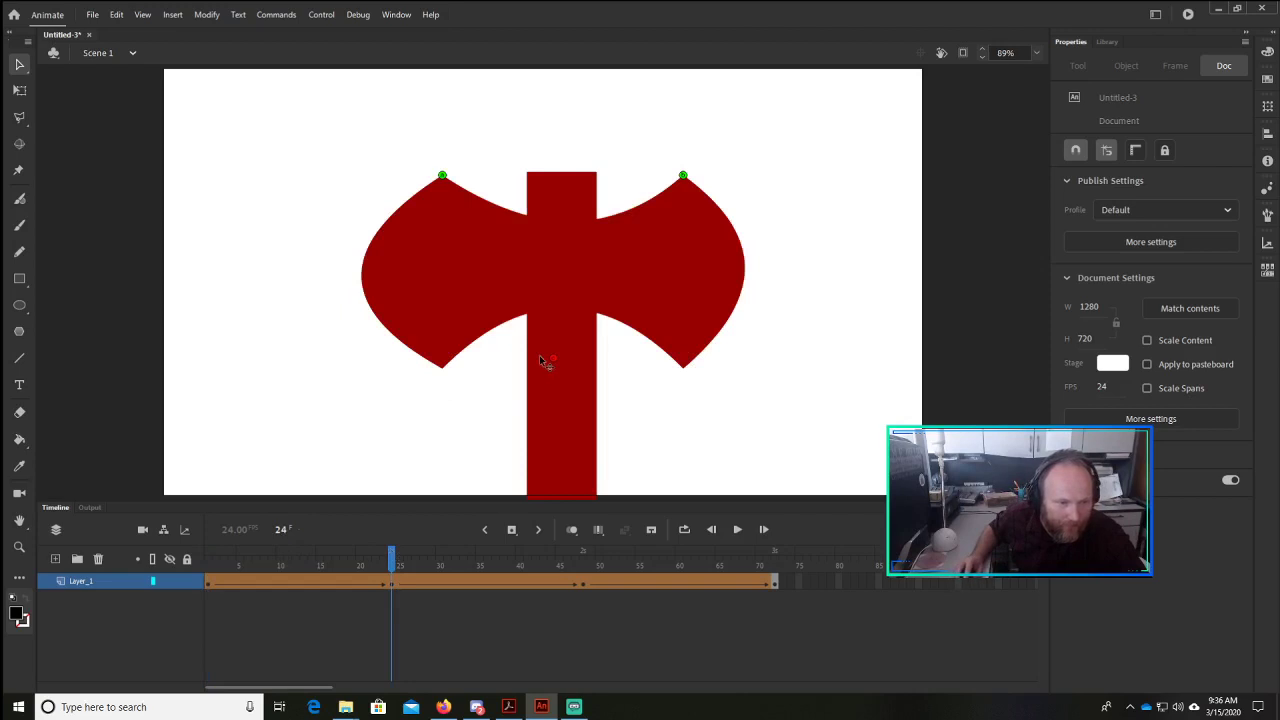
{"action": "left_click_drag", "start_coordinate": [553, 360], "coordinate": [442, 369]}
Step: Link hint d from the rectangle's bottom-right corner to the axe's lower-right corner, and preview the morph
{"action": "left_click", "coordinate": [205, 548]}
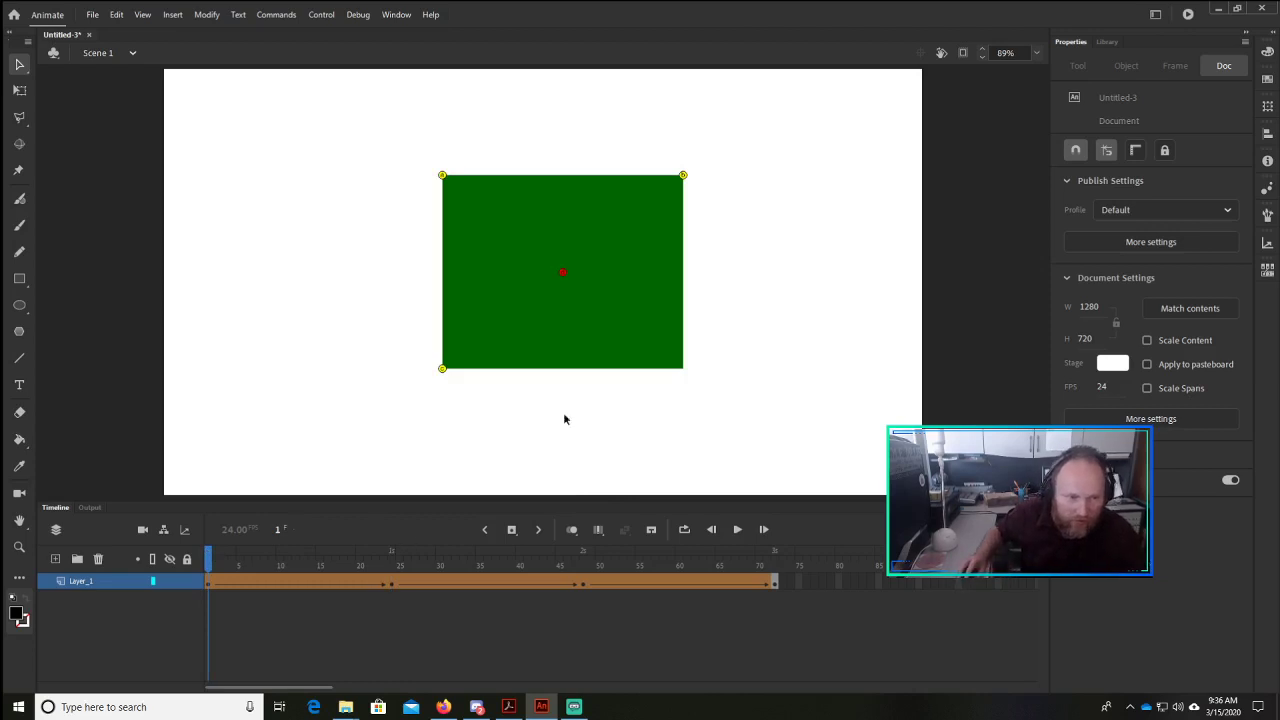
{"action": "left_click_drag", "start_coordinate": [565, 273], "coordinate": [684, 370]}
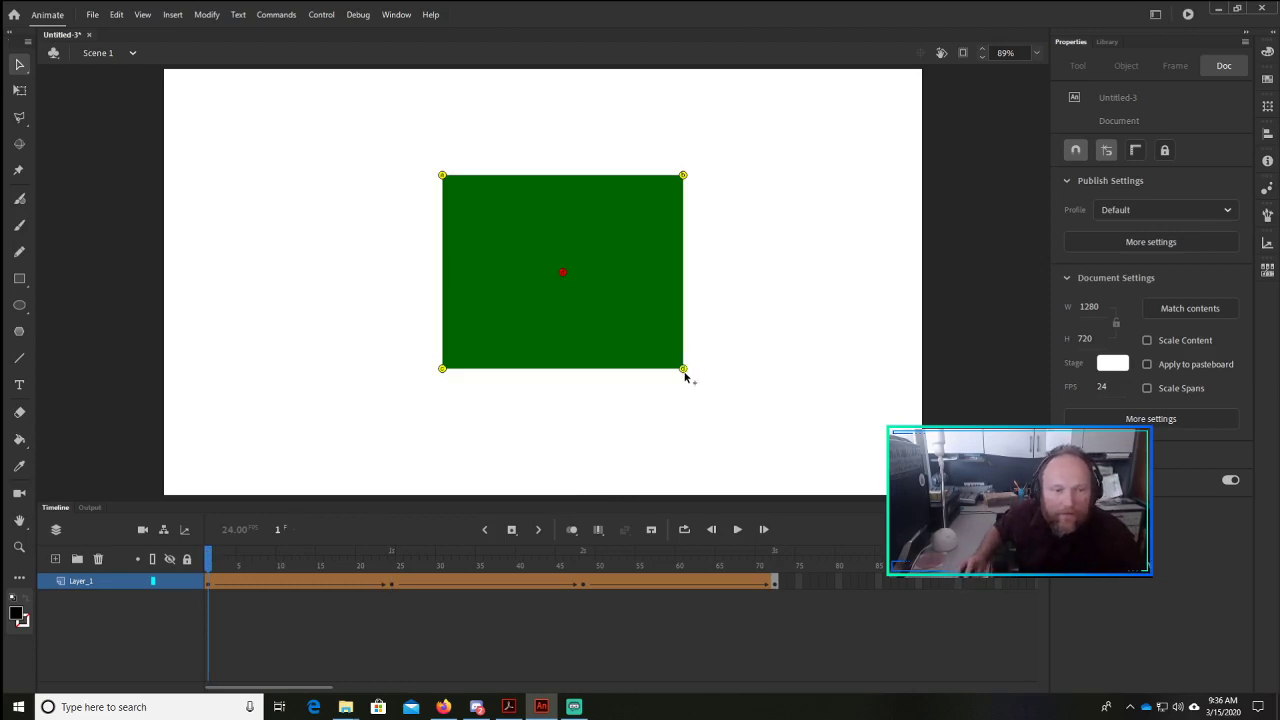
{"action": "left_click", "coordinate": [391, 548]}
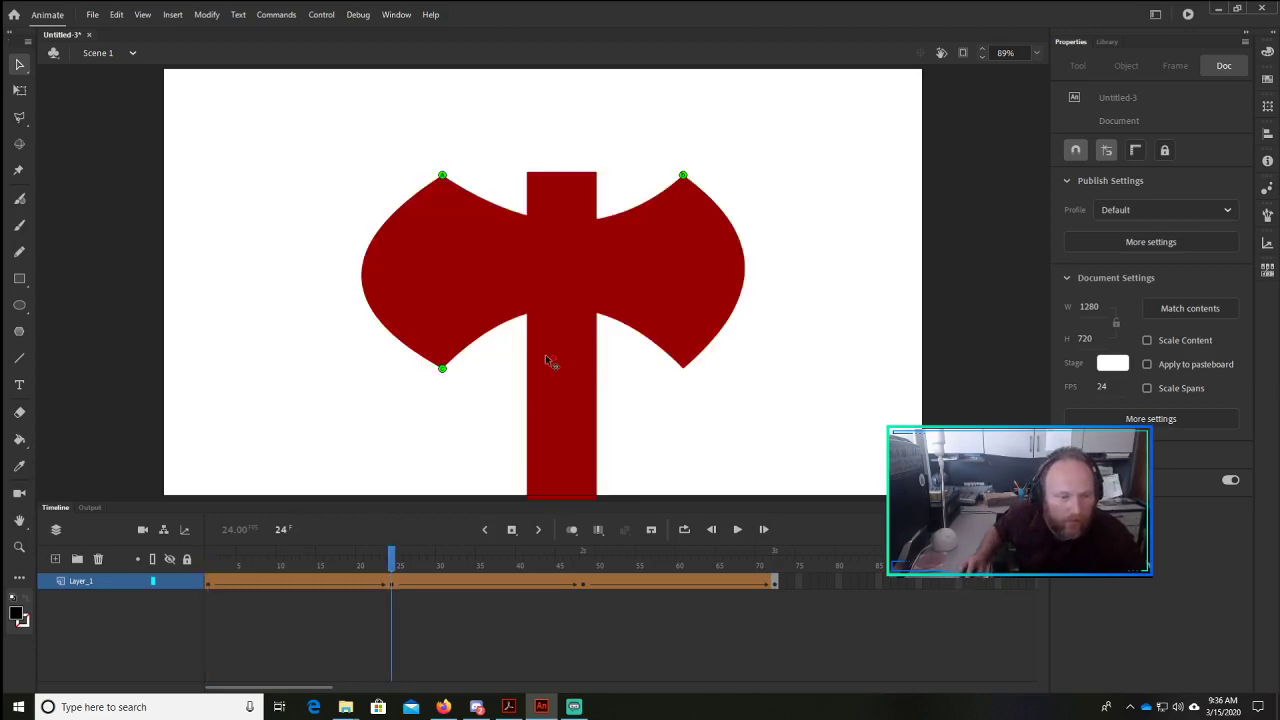
{"action": "left_click_drag", "start_coordinate": [547, 356], "coordinate": [684, 372]}
{"action": "left_click_drag", "start_coordinate": [212, 553], "coordinate": [368, 478]}
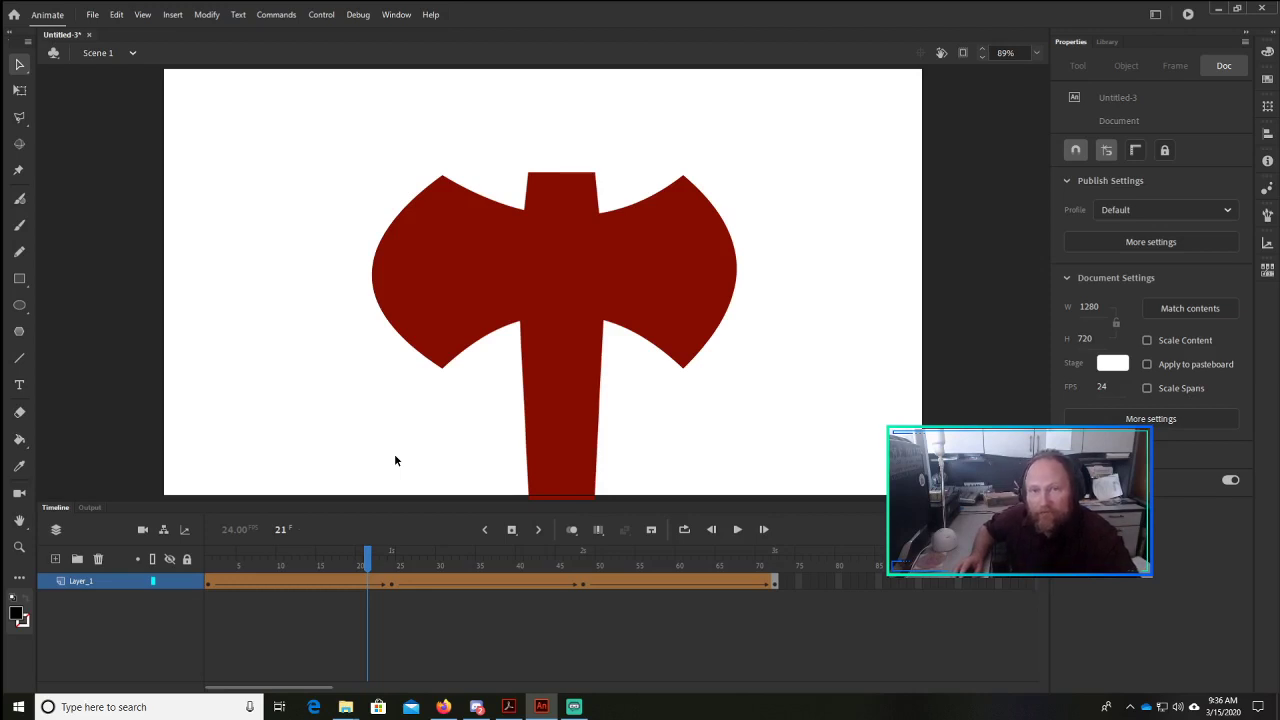
{"action": "left_click_drag", "start_coordinate": [330, 556], "coordinate": [807, 568]}
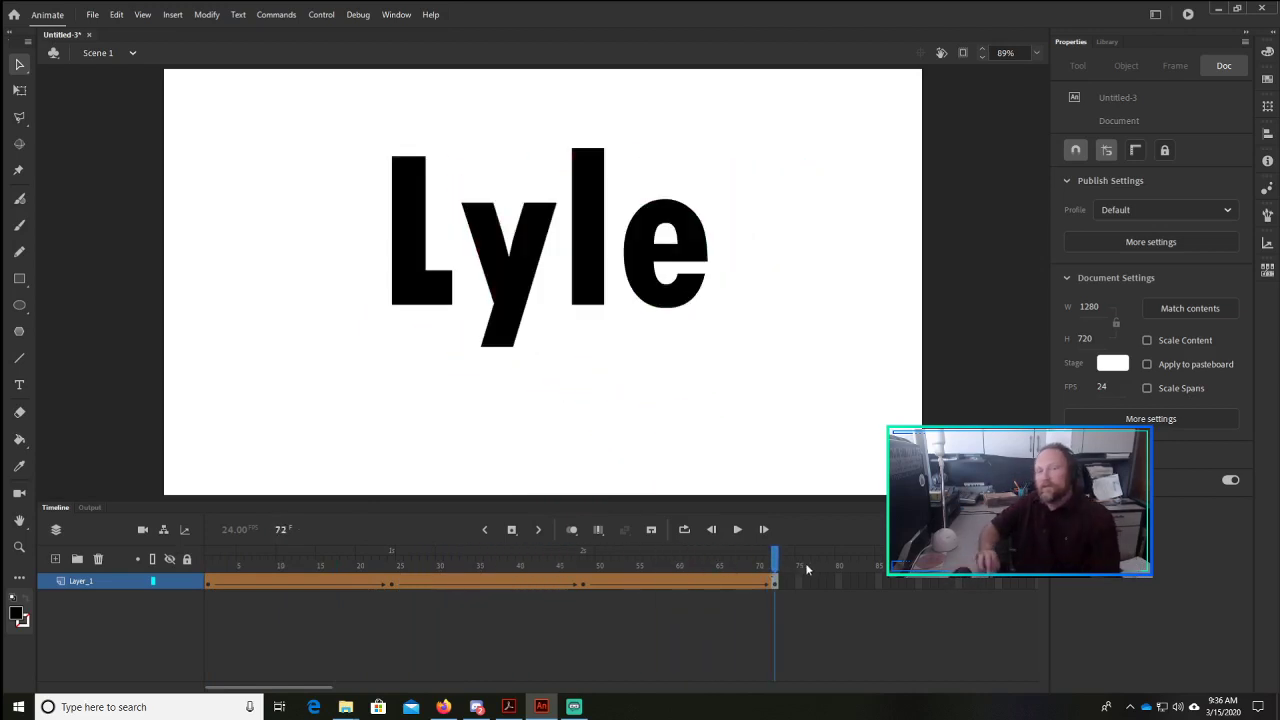